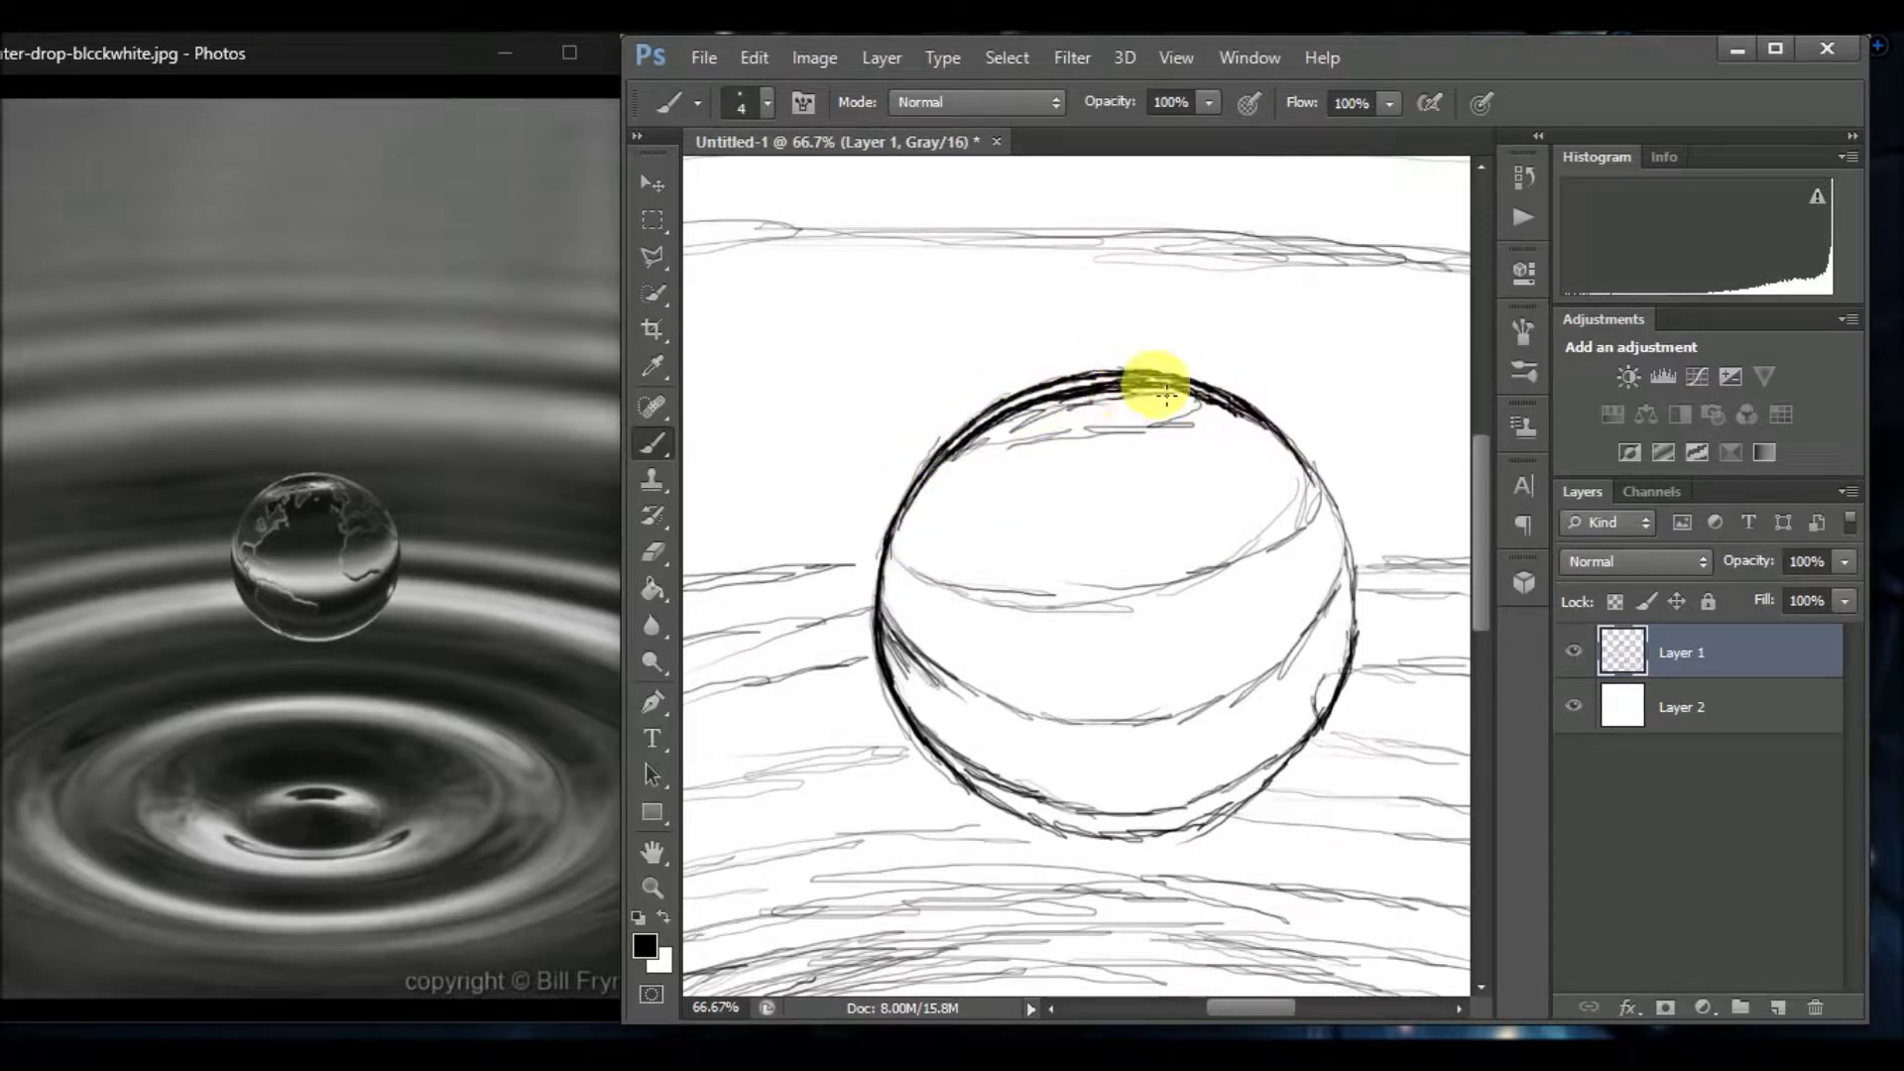
# Hatch dense dark bands across the drop's upper rim and lower band.
pyautogui.moveTo(1208, 407); pyautogui.dragTo(972, 470)
pyautogui.moveTo(1252, 426)
pyautogui.mouseDown()
pyautogui.moveTo(1053, 475)
pyautogui.moveTo(1156, 395)
pyautogui.moveTo(1259, 545)
pyautogui.moveTo(1020, 519)
pyautogui.moveTo(1069, 563)
pyautogui.moveTo(1240, 507)
pyautogui.moveTo(906, 545)
pyautogui.moveTo(1066, 510)
pyautogui.mouseUp()
pyautogui.moveTo(904, 650)
pyautogui.mouseDown()
pyautogui.moveTo(1075, 714)
pyautogui.moveTo(1352, 621)
pyautogui.moveTo(1139, 731)
pyautogui.moveTo(1272, 722)
pyautogui.moveTo(896, 671)
pyautogui.mouseUp()
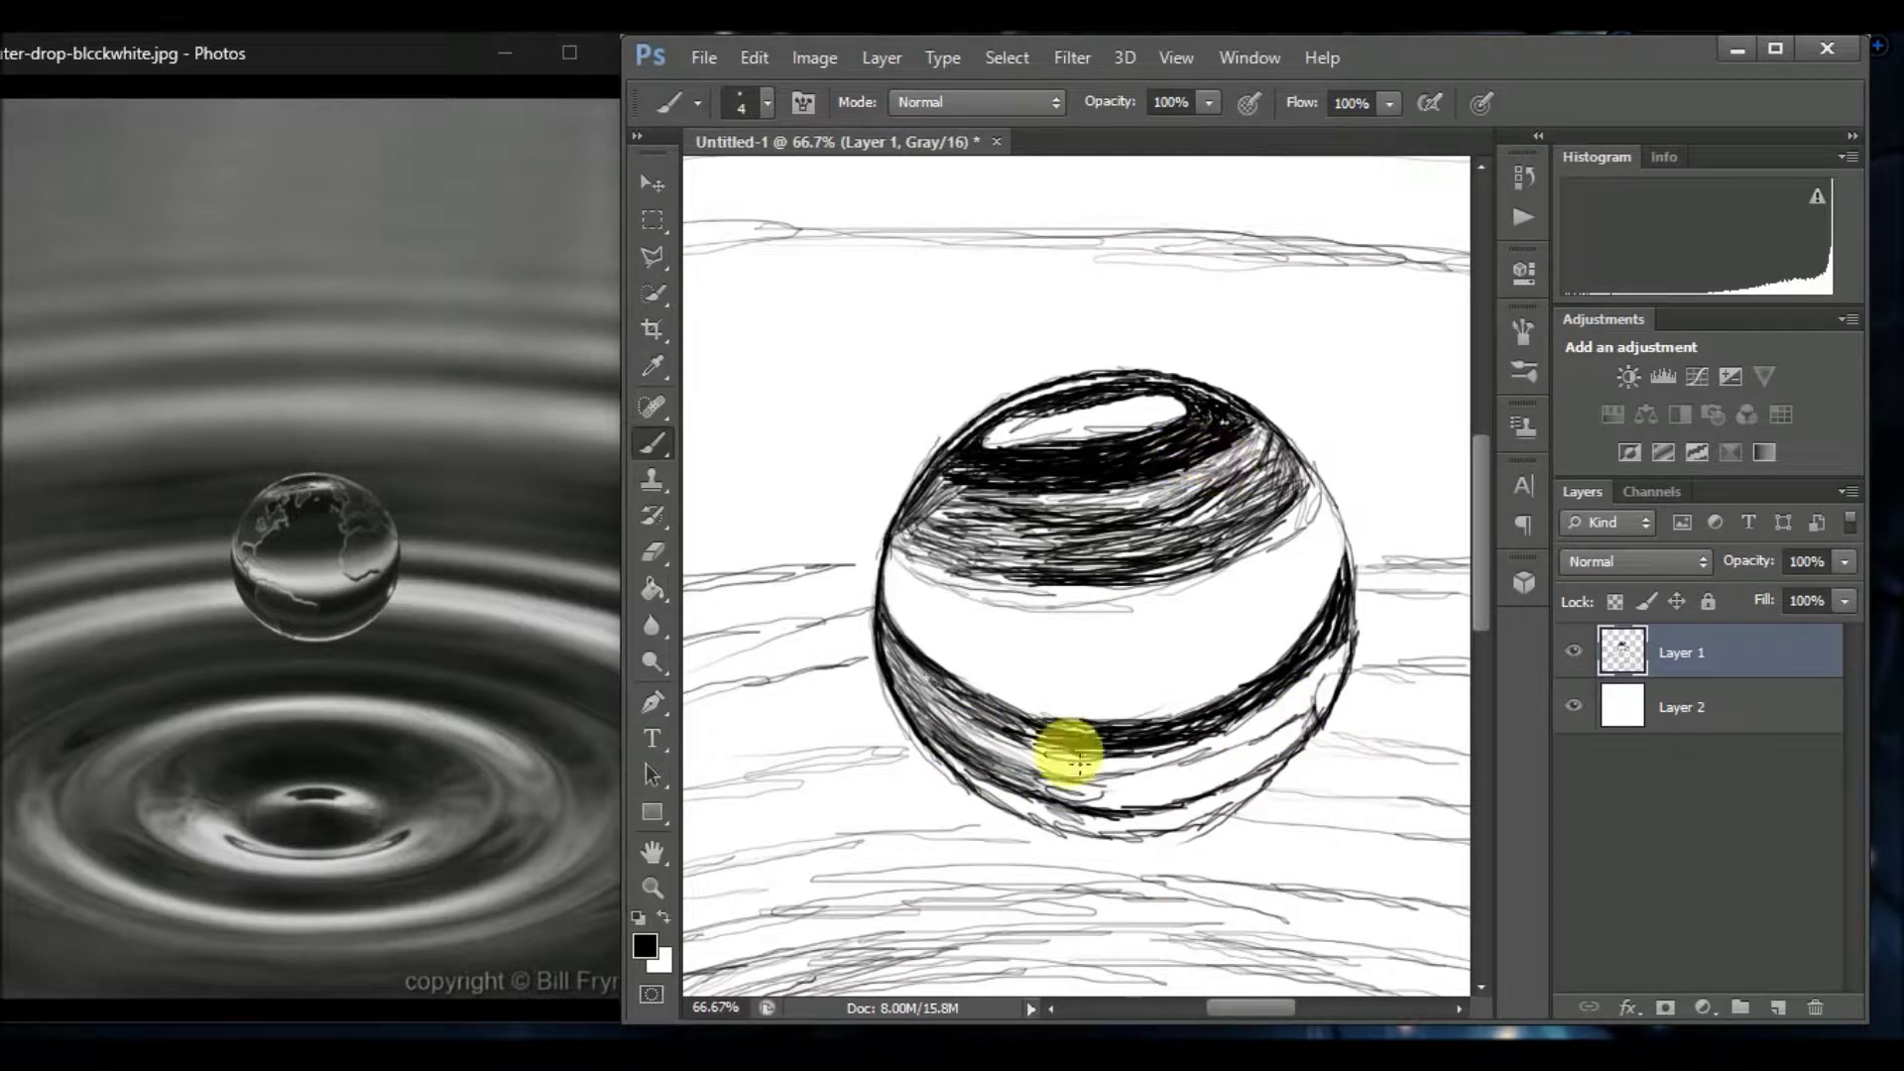
pyautogui.moveTo(1158, 807); pyautogui.dragTo(1319, 721)
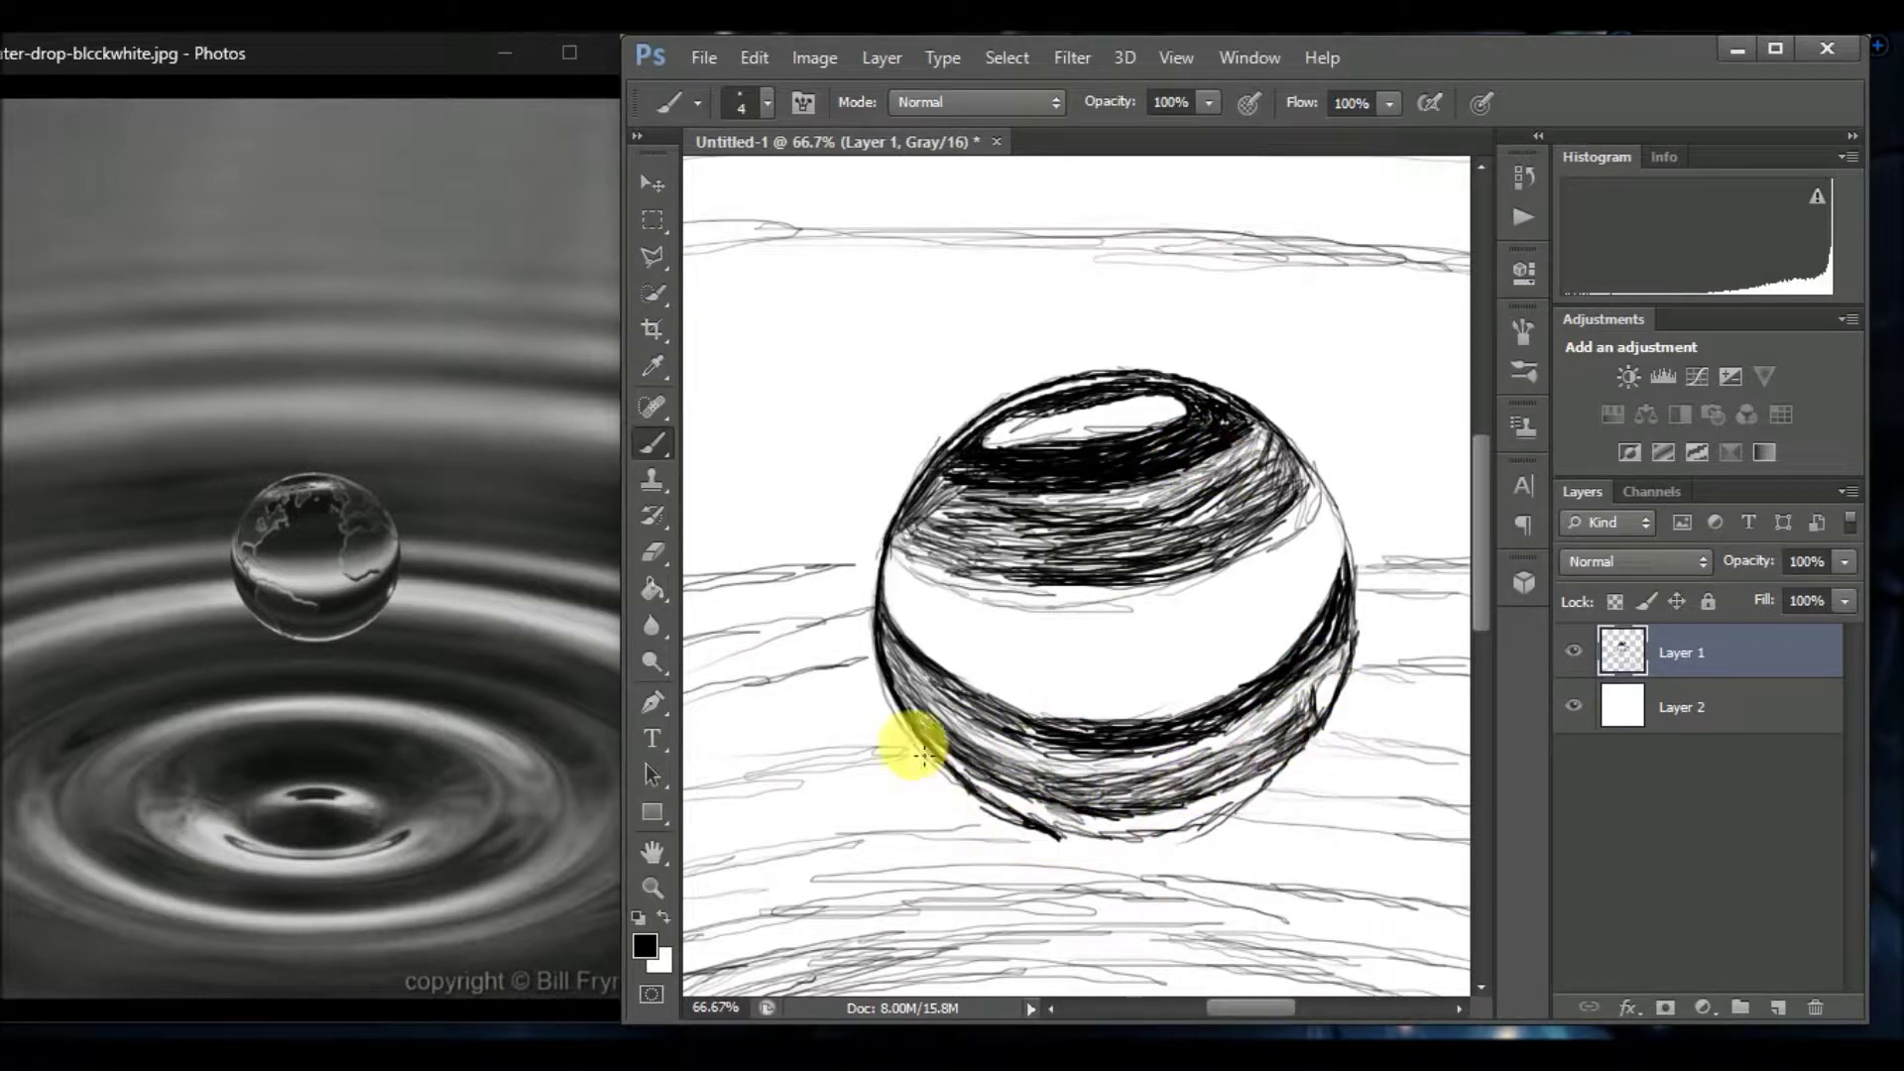
# Switch to the Mixer Brush with white and smear the hatching into grey.
pyautogui.hotkey('shift', 'b')
pyautogui.press('x')
pyautogui.moveTo(914, 659)
pyautogui.mouseDown()
pyautogui.moveTo(1021, 553)
pyautogui.moveTo(1266, 532)
pyautogui.moveTo(1044, 530)
pyautogui.moveTo(927, 476)
pyautogui.moveTo(1246, 574)
pyautogui.moveTo(1016, 492)
pyautogui.moveTo(1045, 476)
pyautogui.mouseUp()
# Smooth the hatching around the drop's top highlight and reshape the upper dark band.
pyautogui.press('x')
pyautogui.press('[')
pyautogui.press('[')
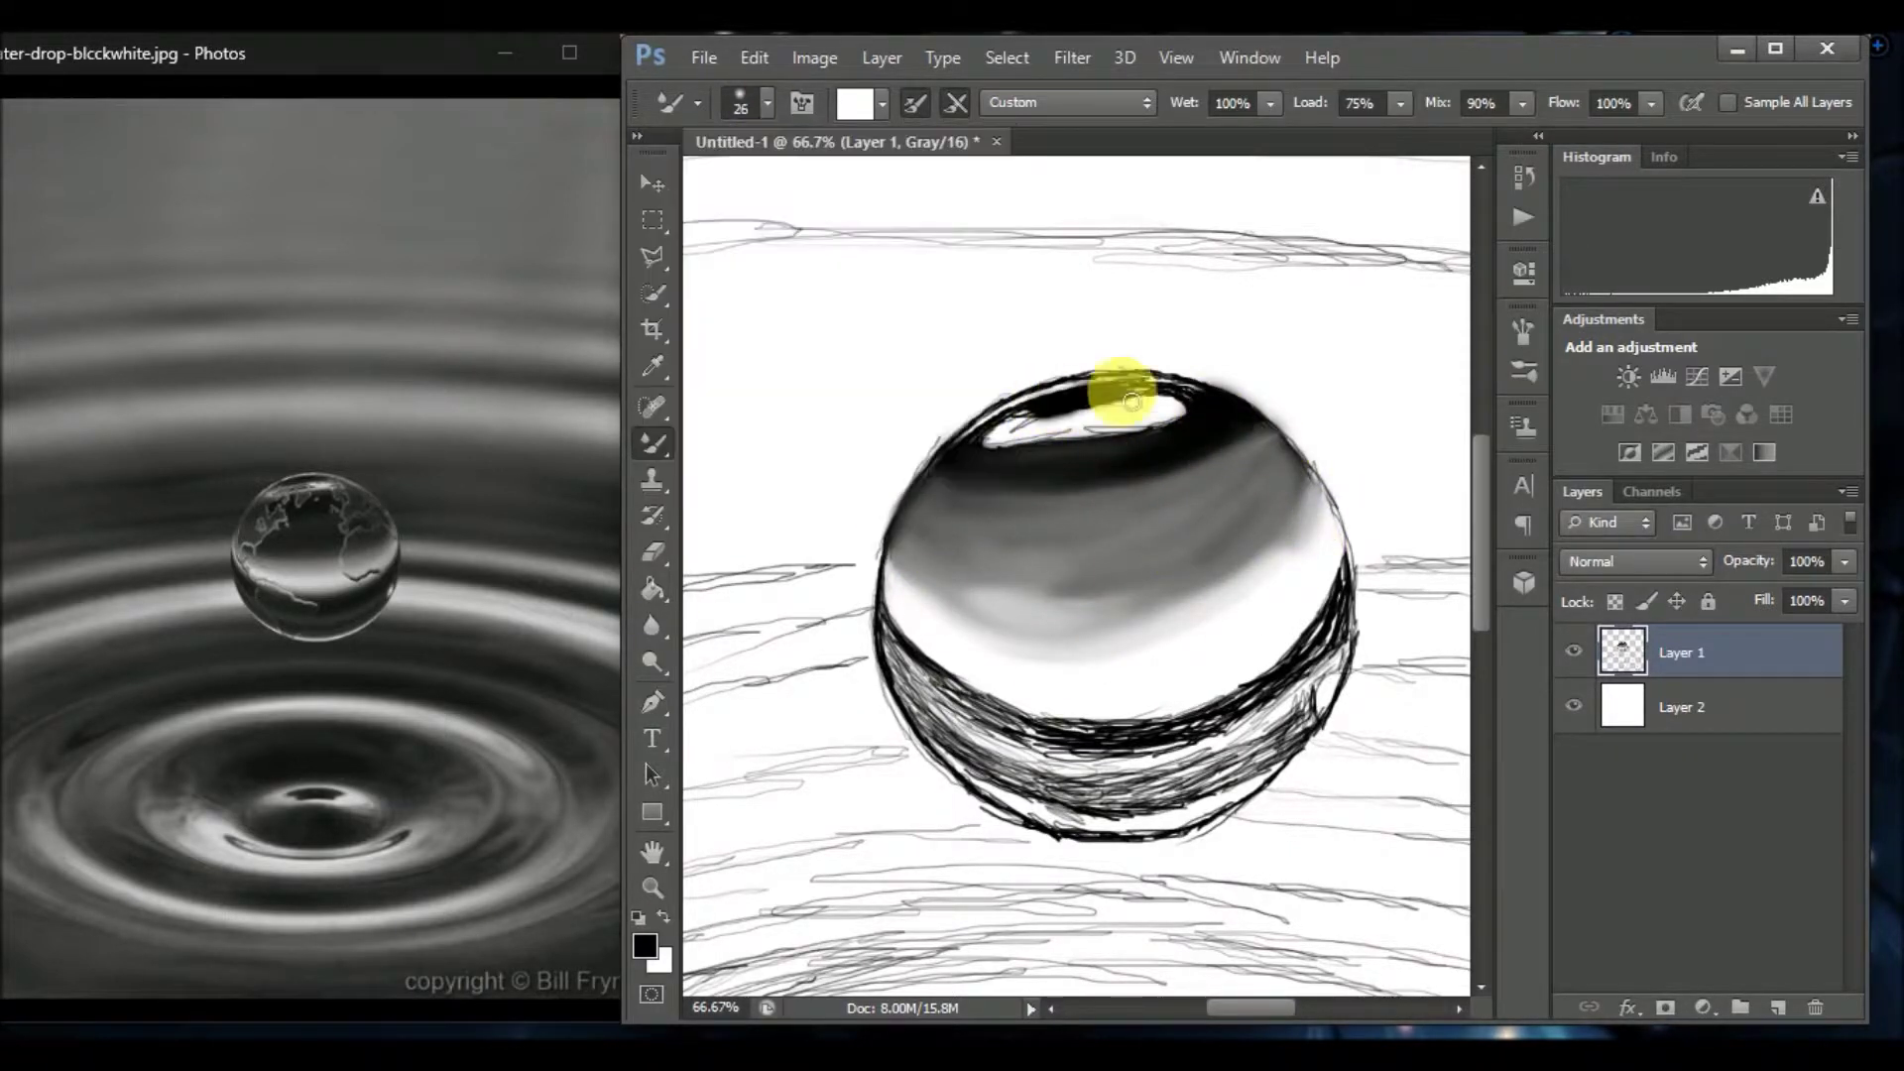
pyautogui.keyDown('ctrl'); pyautogui.click(1105, 397); pyautogui.keyUp('ctrl')
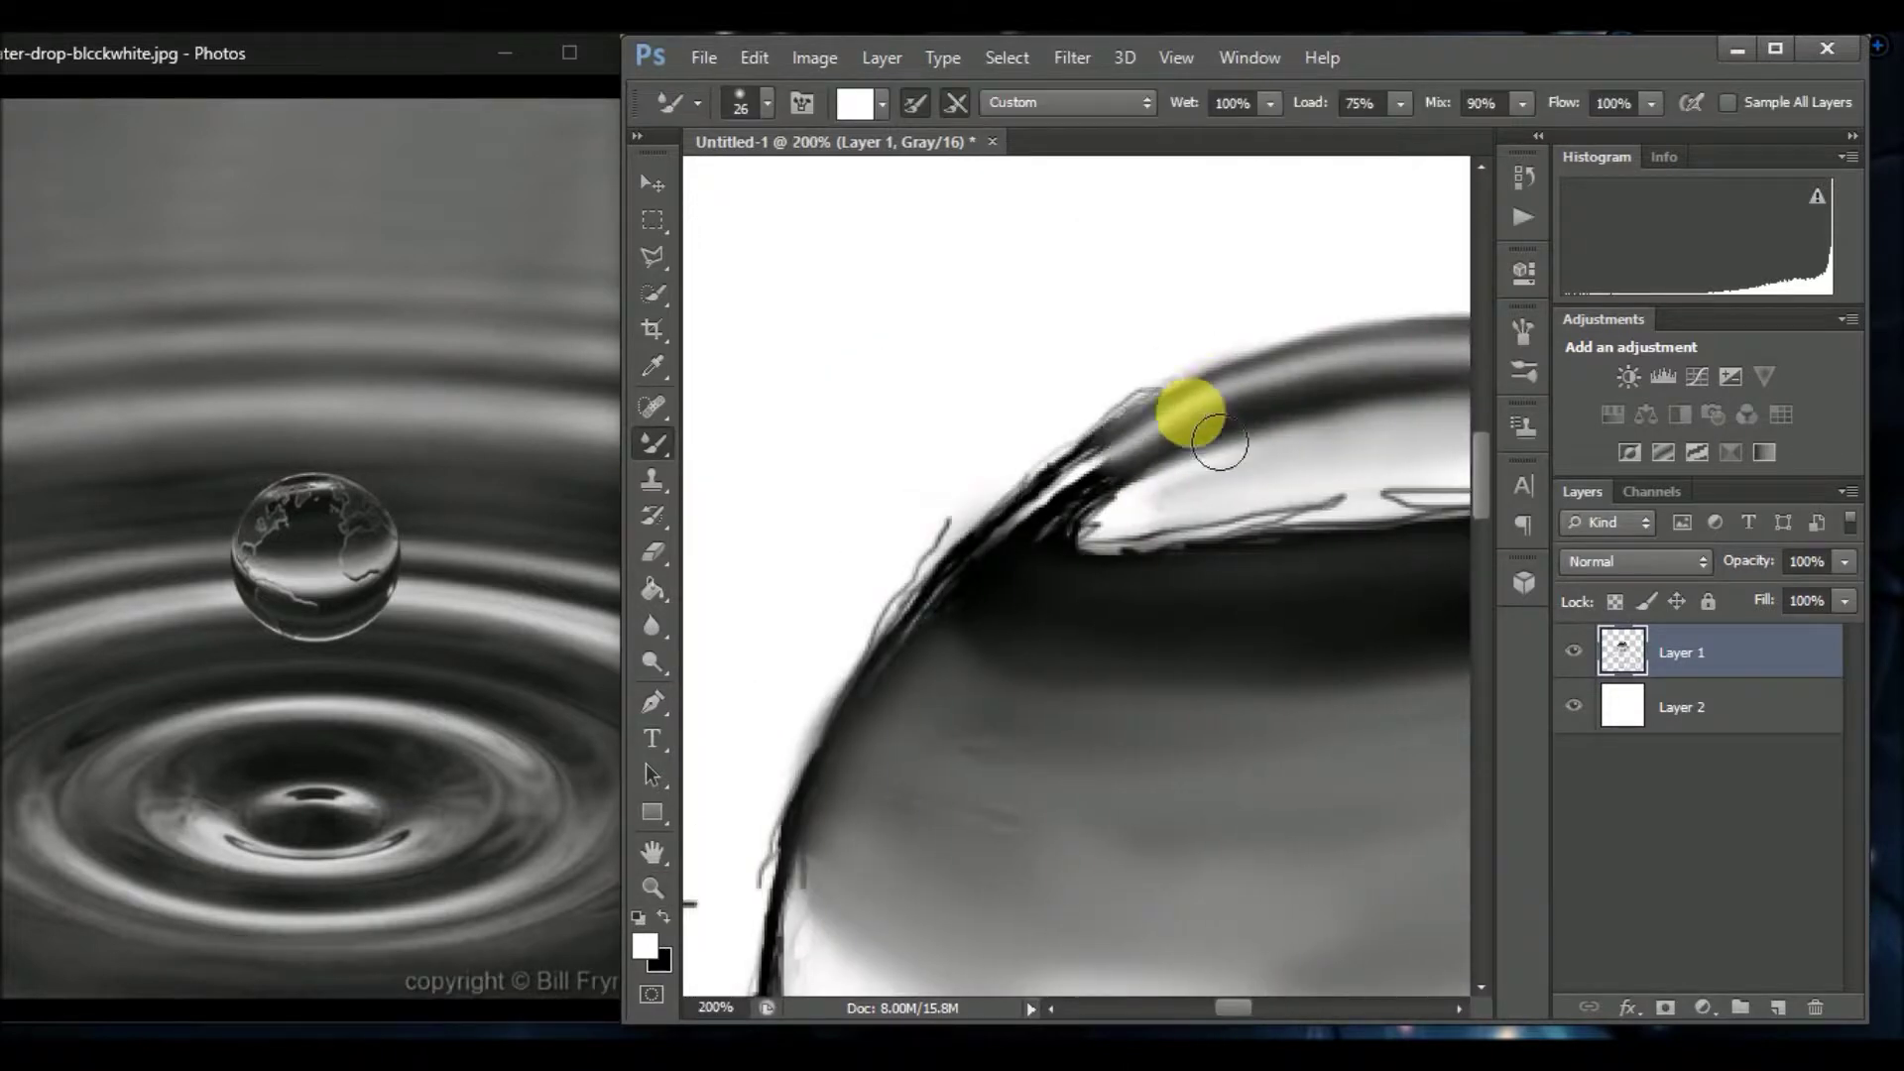
pyautogui.press('x')
pyautogui.hscroll(3, 1025, 633)
pyautogui.moveTo(1181, 480)
pyautogui.mouseDown()
pyautogui.moveTo(969, 437)
pyautogui.moveTo(764, 553)
pyautogui.moveTo(1352, 391)
pyautogui.mouseUp()
pyautogui.hscroll(3, 1352, 391)
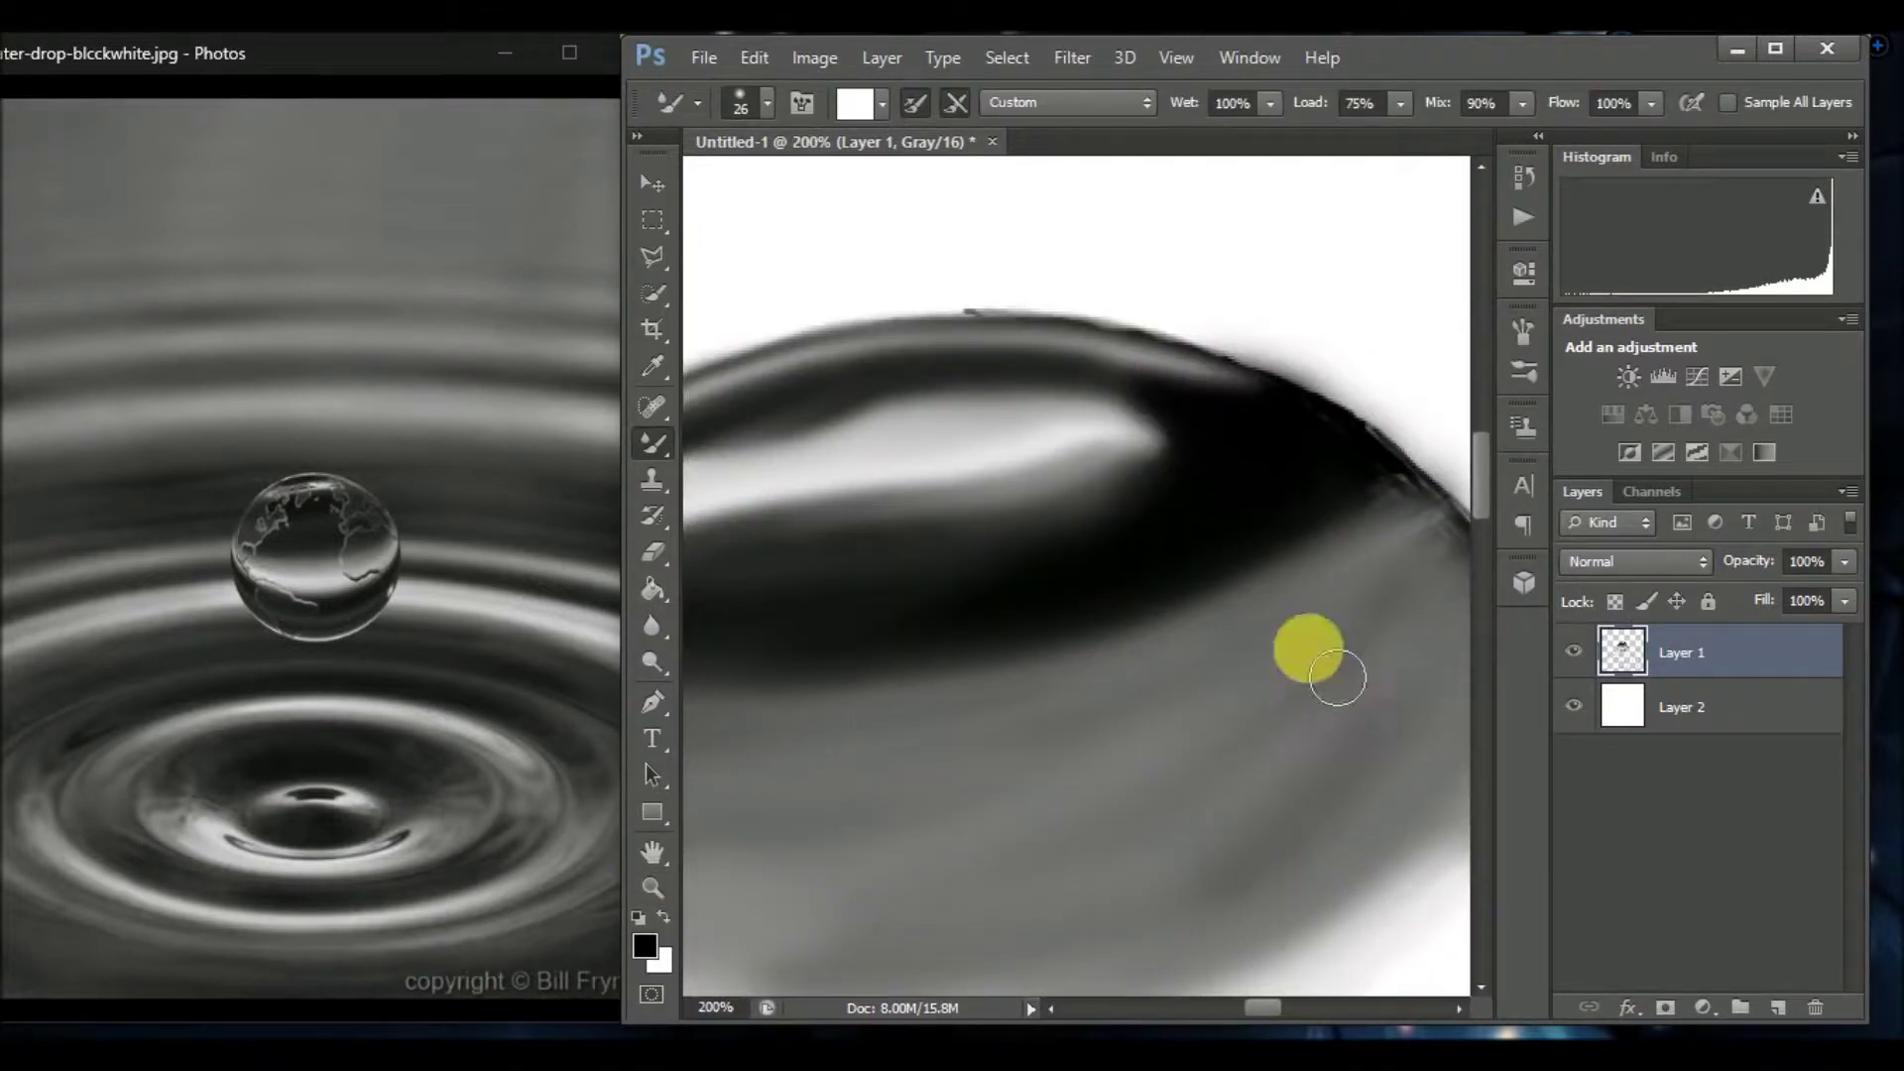
pyautogui.hotkey('ctrl', '-')
pyautogui.moveTo(1093, 332)
pyautogui.mouseDown()
pyautogui.moveTo(1220, 396)
pyautogui.moveTo(926, 455)
pyautogui.moveTo(1309, 348)
pyautogui.mouseUp()
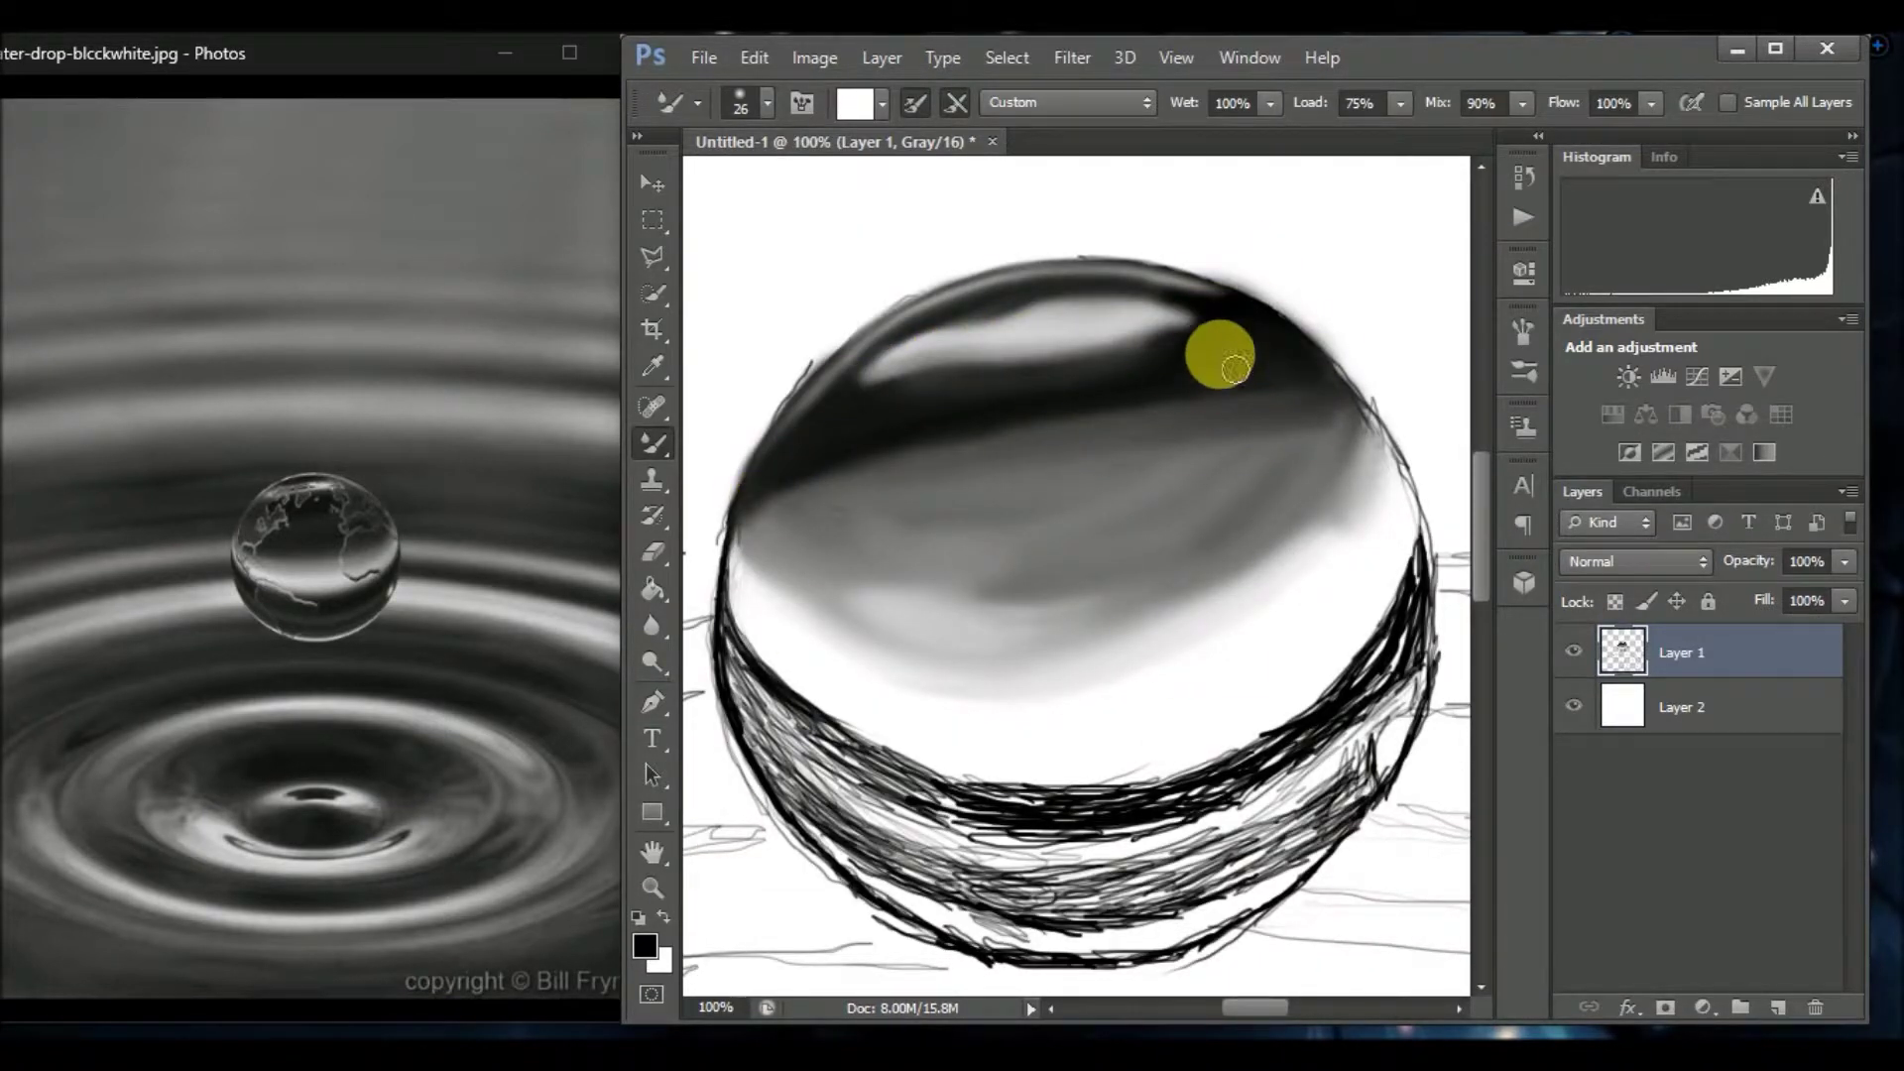
# Blend the drop's grey middle band, lightening it with white, then darkening across it.
pyautogui.moveTo(906, 574)
pyautogui.mouseDown()
pyautogui.moveTo(978, 604)
pyautogui.moveTo(757, 493)
pyautogui.moveTo(1122, 586)
pyautogui.moveTo(1097, 545)
pyautogui.moveTo(991, 516)
pyautogui.mouseUp()
pyautogui.press('x')
pyautogui.moveTo(1139, 480)
pyautogui.mouseDown()
pyautogui.moveTo(1277, 692)
pyautogui.moveTo(1127, 646)
pyautogui.mouseUp()
pyautogui.hotkey('ctrl', '0')
pyautogui.hotkey('ctrl', '1')
pyautogui.press('x')
pyautogui.moveTo(794, 580)
pyautogui.mouseDown()
pyautogui.moveTo(1097, 617)
pyautogui.moveTo(884, 599)
pyautogui.moveTo(1181, 586)
pyautogui.moveTo(744, 620)
pyautogui.moveTo(1288, 519)
pyautogui.moveTo(1211, 557)
pyautogui.mouseUp()
# Repaint the dark middle band with the plain brush and blend it smooth.
pyautogui.press('x')
pyautogui.press('x')
pyautogui.press('b')
pyautogui.moveTo(833, 555)
pyautogui.mouseDown()
pyautogui.moveTo(1091, 560)
pyautogui.moveTo(870, 510)
pyautogui.moveTo(786, 523)
pyautogui.mouseUp()
pyautogui.hotkey('shift', 'b')
pyautogui.moveTo(1289, 466)
pyautogui.mouseDown()
pyautogui.moveTo(1069, 604)
pyautogui.moveTo(1105, 458)
pyautogui.moveTo(1174, 523)
pyautogui.moveTo(833, 539)
pyautogui.moveTo(1194, 583)
pyautogui.moveTo(969, 416)
pyautogui.moveTo(702, 680)
pyautogui.moveTo(913, 502)
pyautogui.moveTo(913, 570)
pyautogui.mouseUp()
pyautogui.moveTo(1487, 567); pyautogui.dragTo(1488, 612)
pyautogui.press('[')
pyautogui.press('[')
pyautogui.press('[')
pyautogui.moveTo(961, 681)
pyautogui.mouseDown()
pyautogui.moveTo(1067, 753)
pyautogui.moveTo(1225, 758)
pyautogui.moveTo(777, 625)
pyautogui.moveTo(764, 565)
pyautogui.moveTo(1411, 574)
pyautogui.moveTo(1309, 736)
pyautogui.moveTo(1088, 497)
pyautogui.moveTo(1181, 723)
pyautogui.moveTo(1409, 595)
pyautogui.moveTo(1313, 641)
pyautogui.moveTo(1335, 739)
pyautogui.moveTo(901, 769)
pyautogui.moveTo(845, 687)
pyautogui.moveTo(1071, 773)
pyautogui.moveTo(1237, 747)
pyautogui.moveTo(1229, 681)
pyautogui.moveTo(1438, 446)
pyautogui.moveTo(973, 689)
pyautogui.moveTo(850, 663)
pyautogui.moveTo(1246, 664)
pyautogui.moveTo(1343, 811)
pyautogui.mouseUp()
pyautogui.press('x')
pyautogui.press('x')
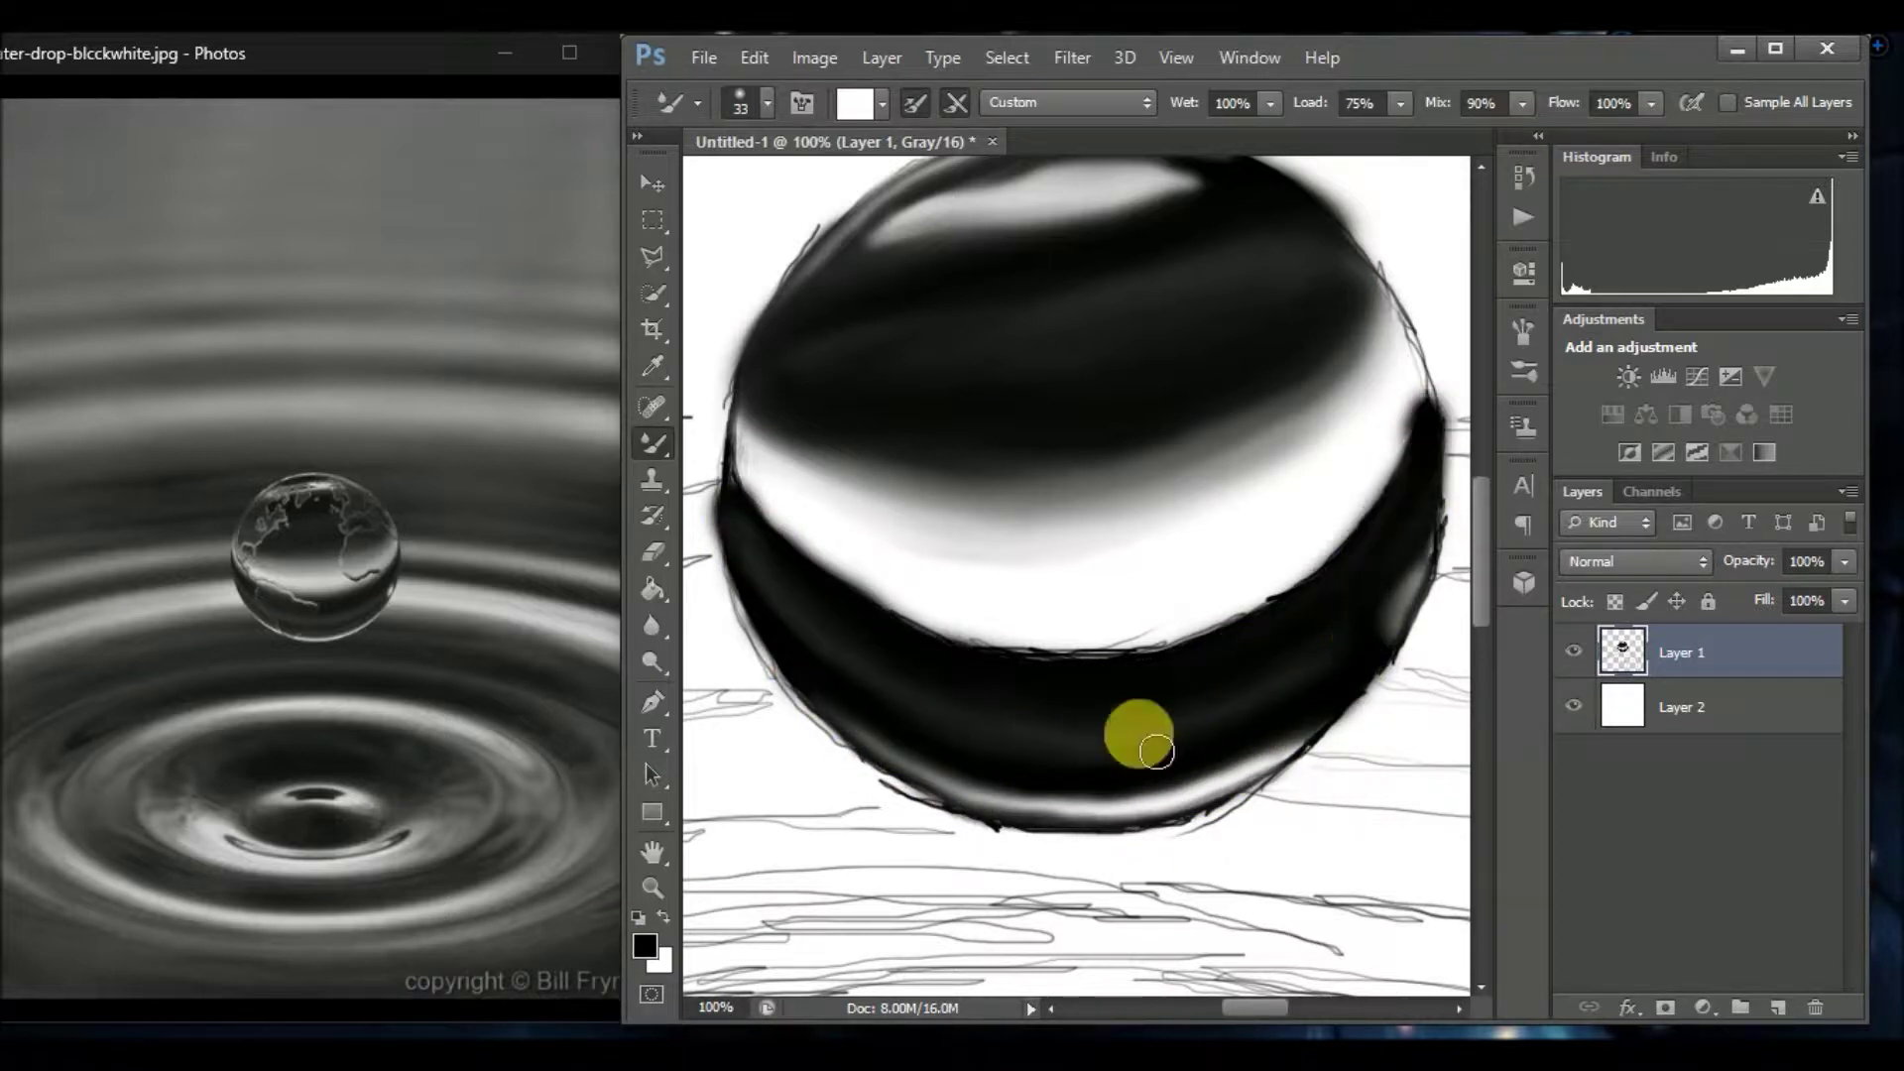
# Resize the brush and reshape the drop's white highlight band.
pyautogui.click(767, 103)
pyautogui.doubleClick(715, 391)
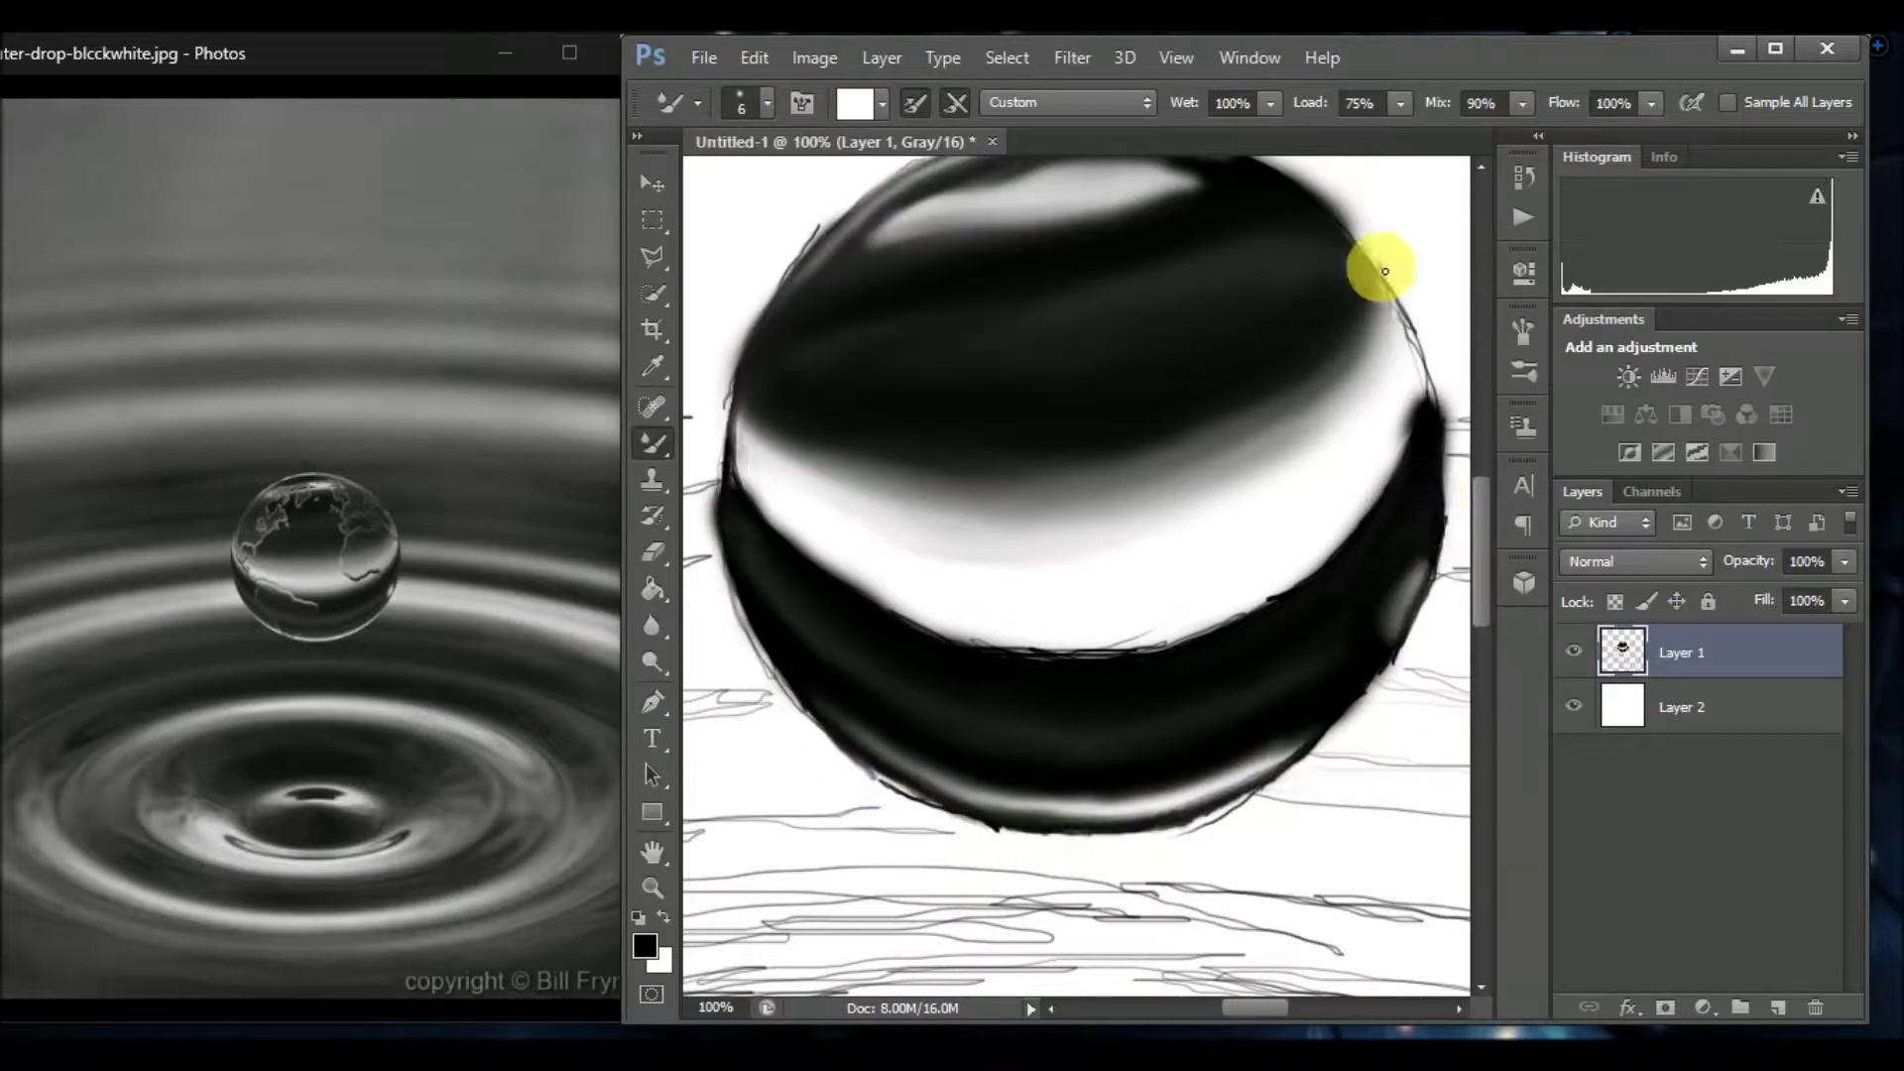
pyautogui.click(767, 102)
pyautogui.doubleClick(927, 519)
pyautogui.moveTo(754, 467)
pyautogui.mouseDown()
pyautogui.moveTo(837, 552)
pyautogui.moveTo(1389, 396)
pyautogui.moveTo(867, 448)
pyautogui.mouseUp()
# Add white blended highlight strokes on the drop's upper right.
pyautogui.hotkey('ctrl', '-')
pyautogui.hotkey('ctrl', '-')
pyautogui.hotkey('ctrl', '+')
pyautogui.press('x')
pyautogui.moveTo(1062, 443); pyautogui.dragTo(1227, 375)
pyautogui.press('x')
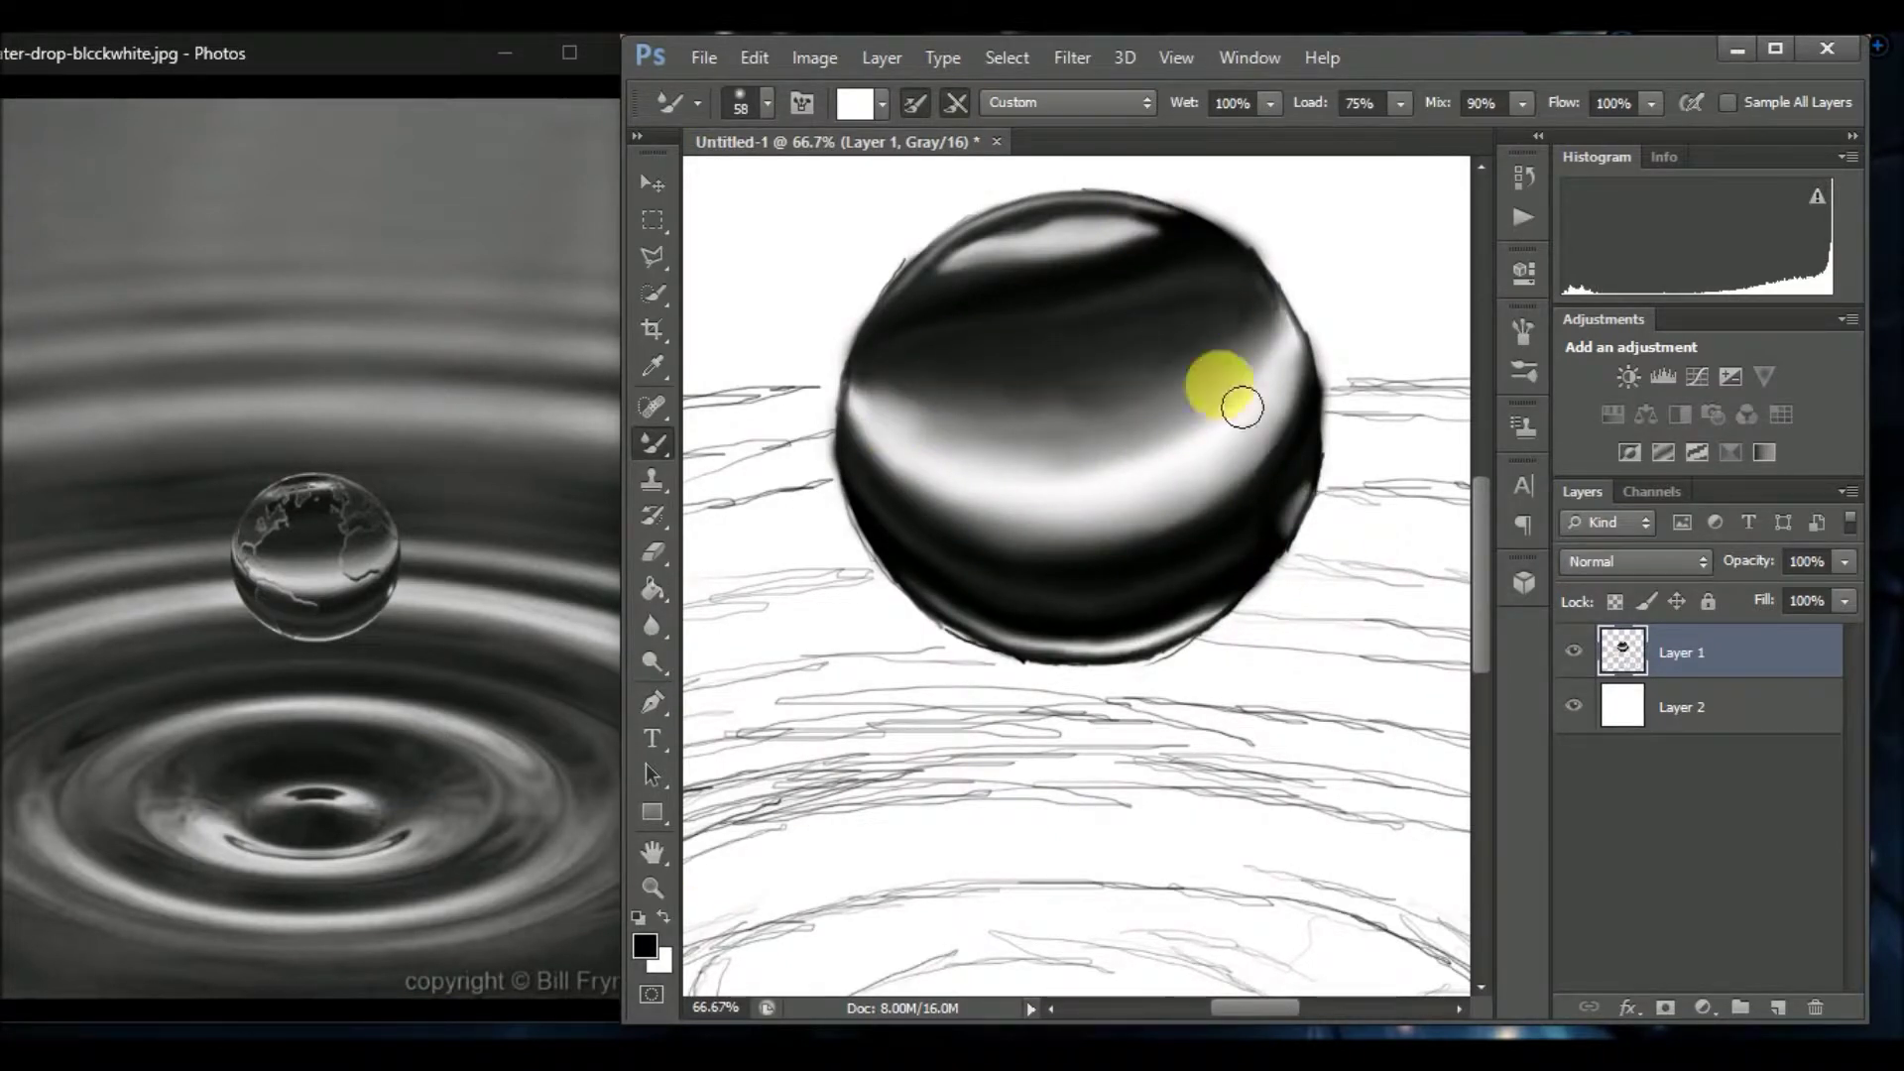
pyautogui.hotkey('ctrl', '-')
pyautogui.hotkey('ctrl', '-')
pyautogui.hotkey('ctrl', '-')
pyautogui.hotkey('shift', 'b')
# Set brush opacity to 56% and darken the canvas's bottom-left and bottom-right edges.
pyautogui.press('x')
pyautogui.press('5')
pyautogui.press('6')
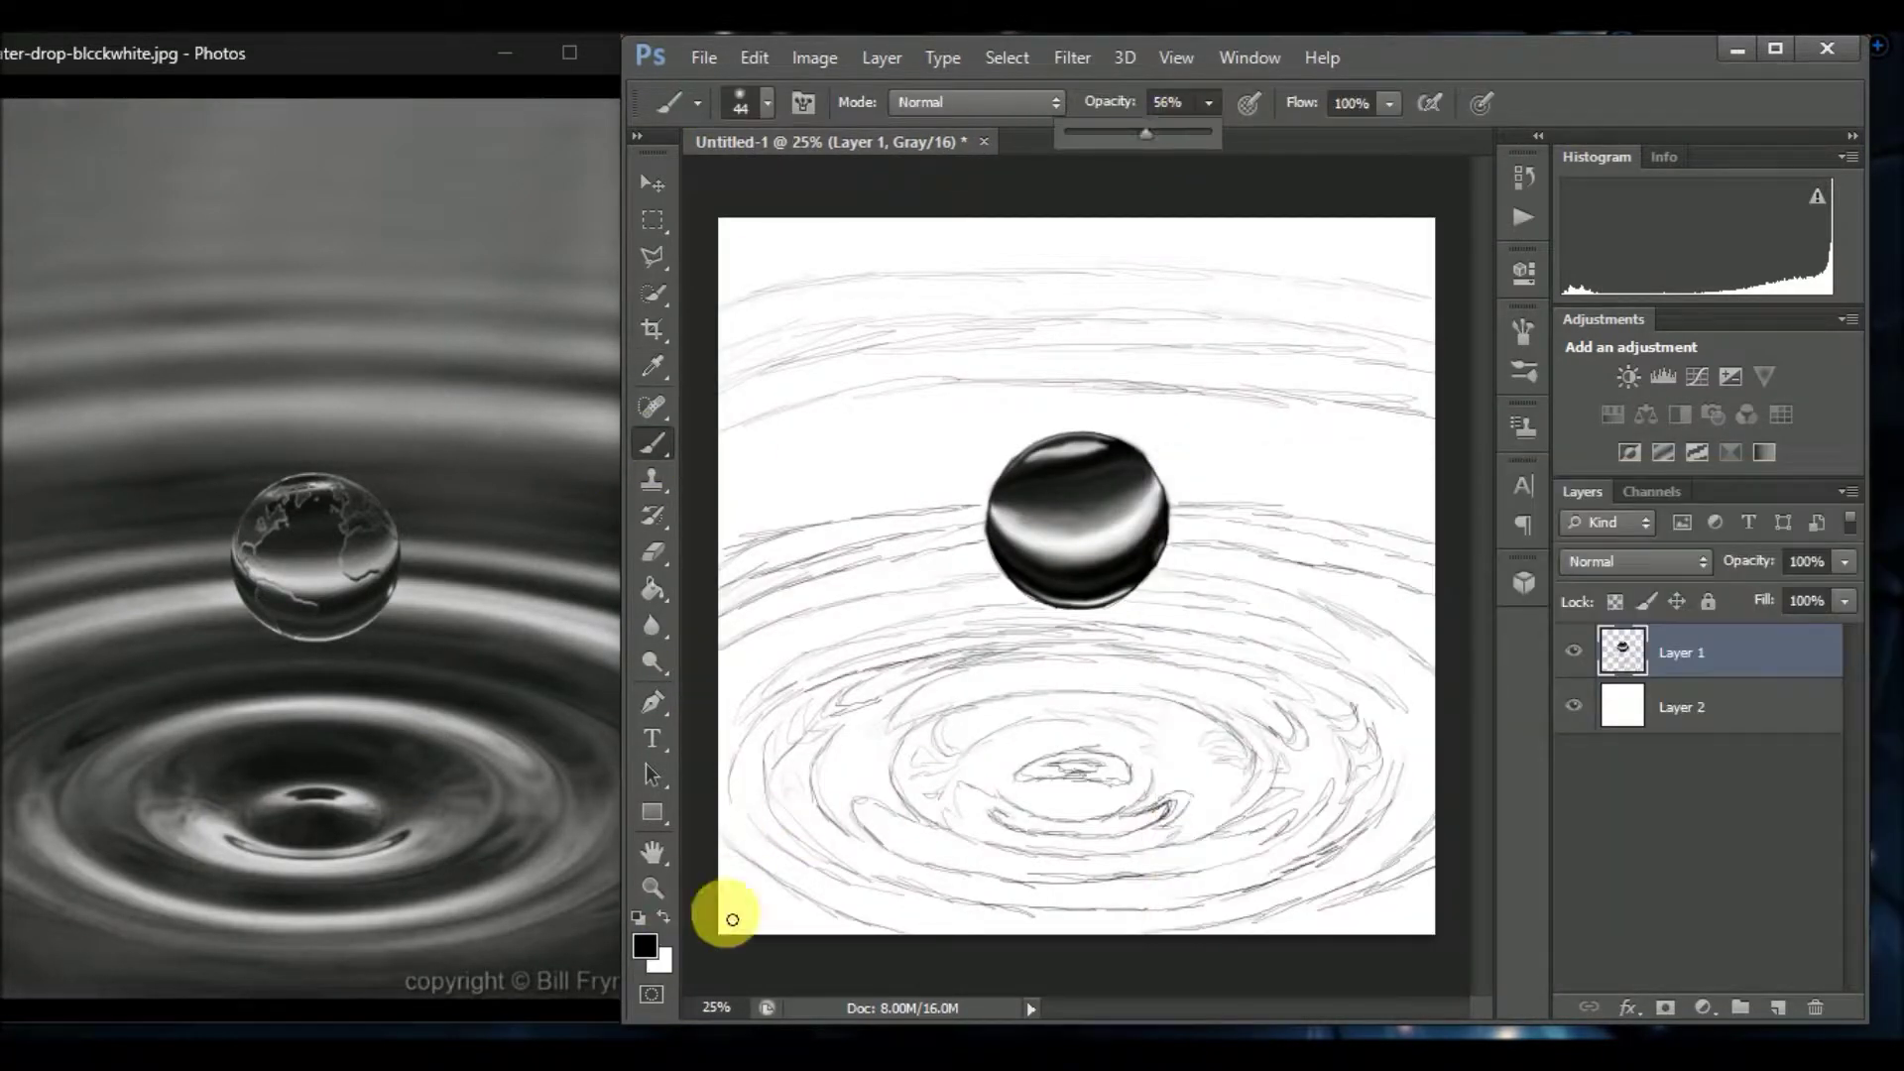
pyautogui.moveTo(737, 869); pyautogui.dragTo(716, 808)
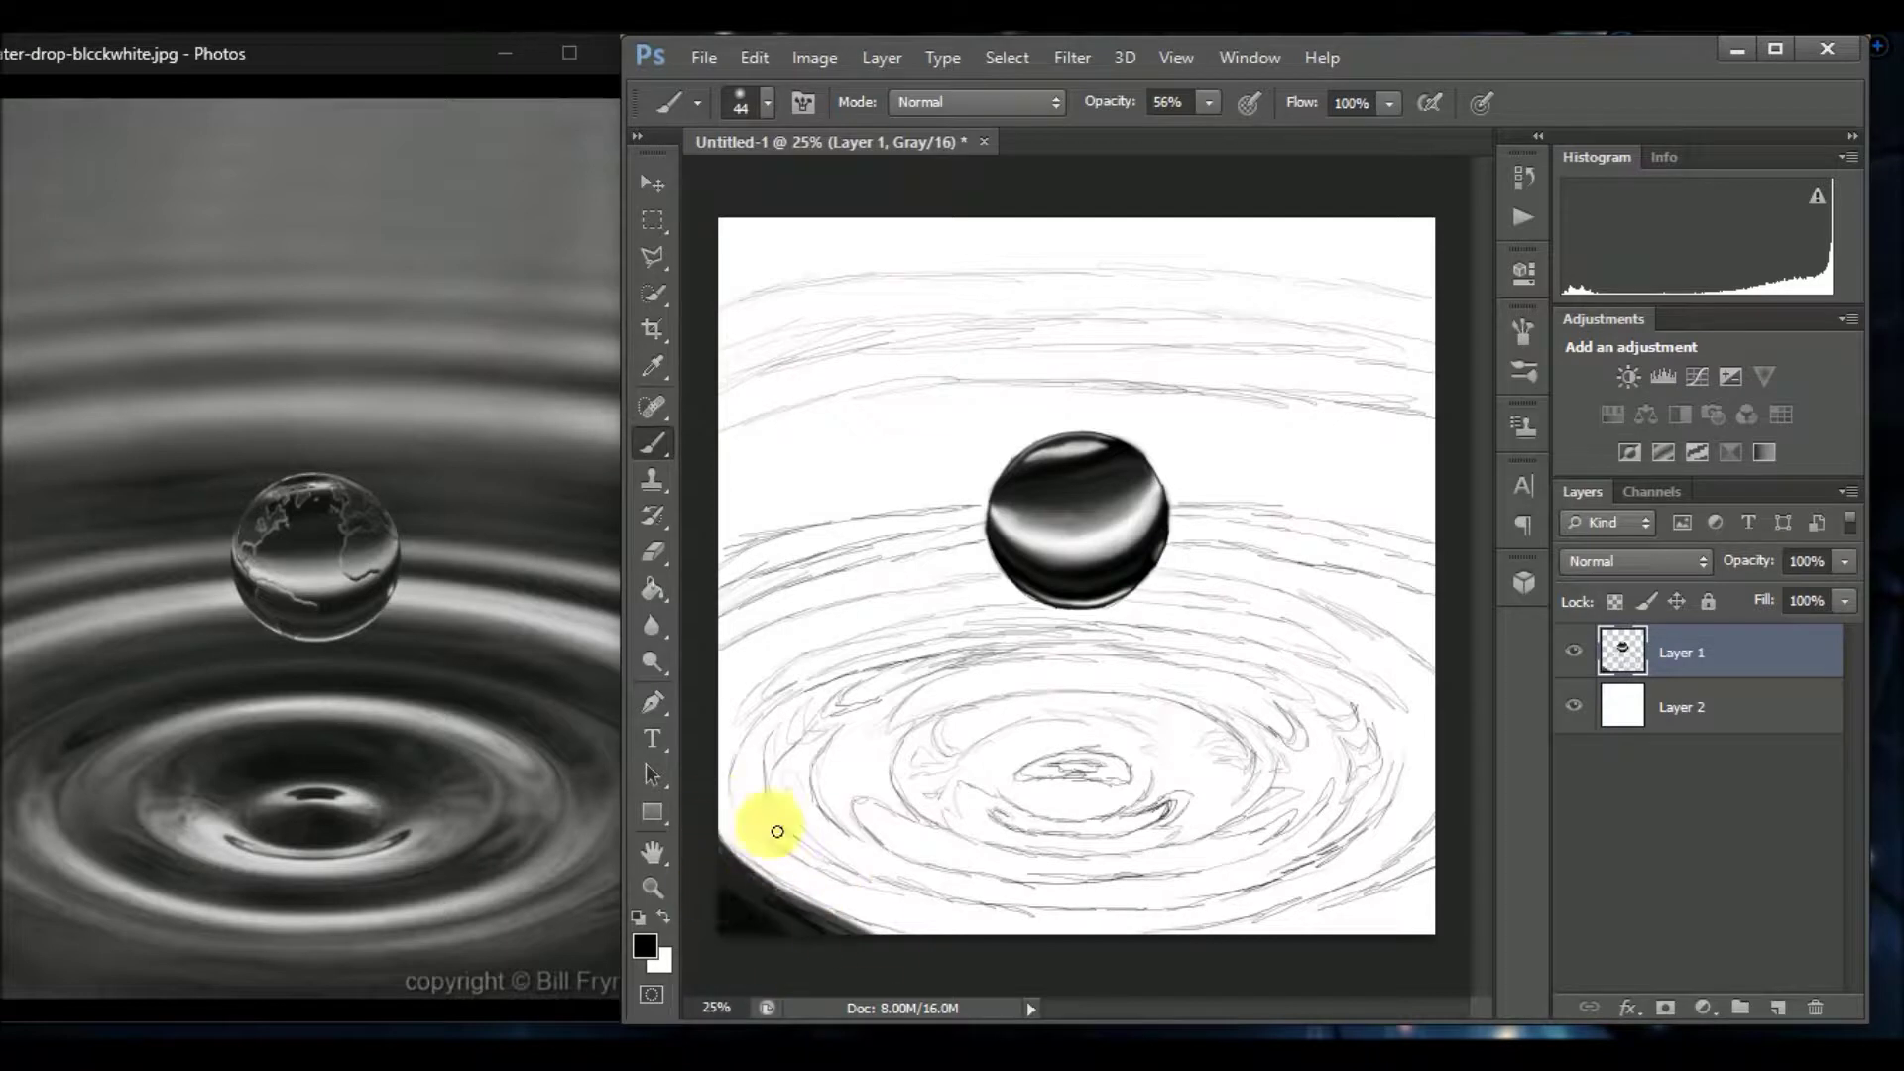
pyautogui.moveTo(1445, 902); pyautogui.dragTo(1417, 911)
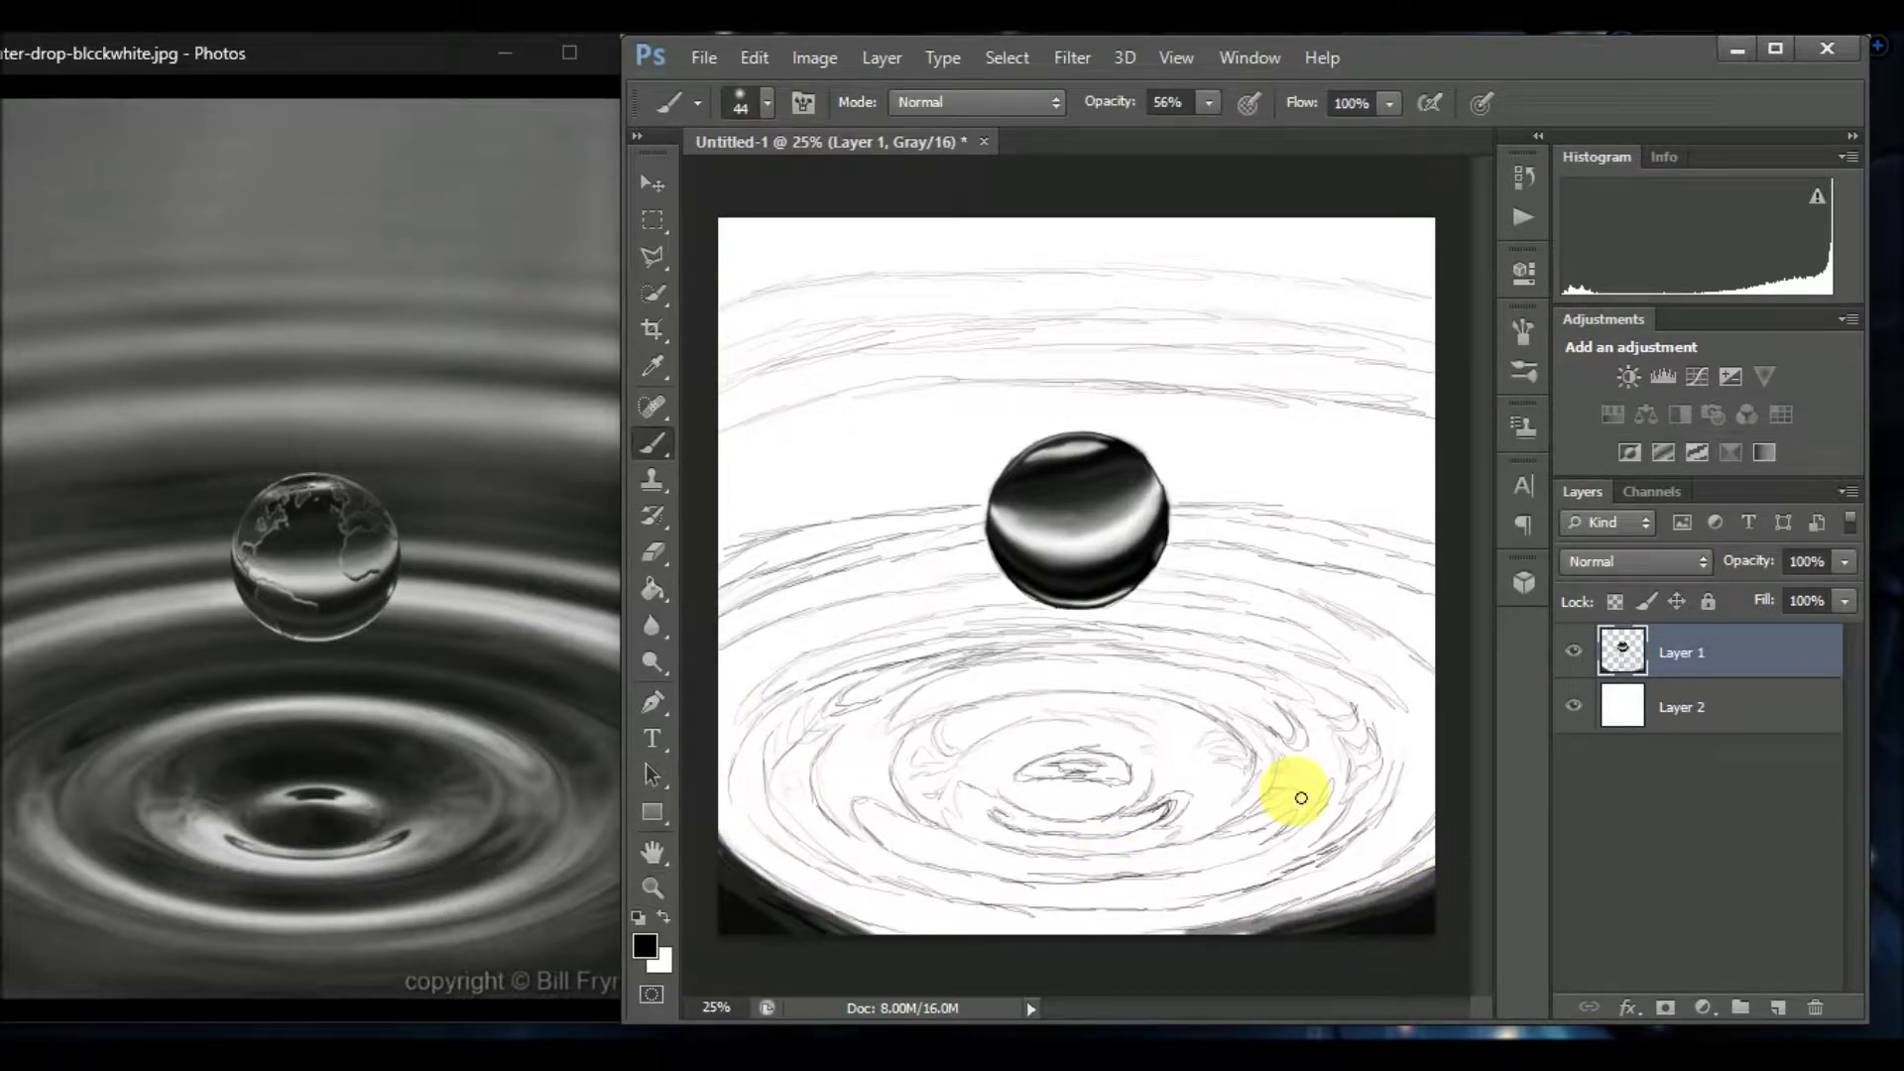
# Paint dark strokes filling the inner ripple's centre and arcing around its sides.
pyautogui.hotkey('ctrl', '+')
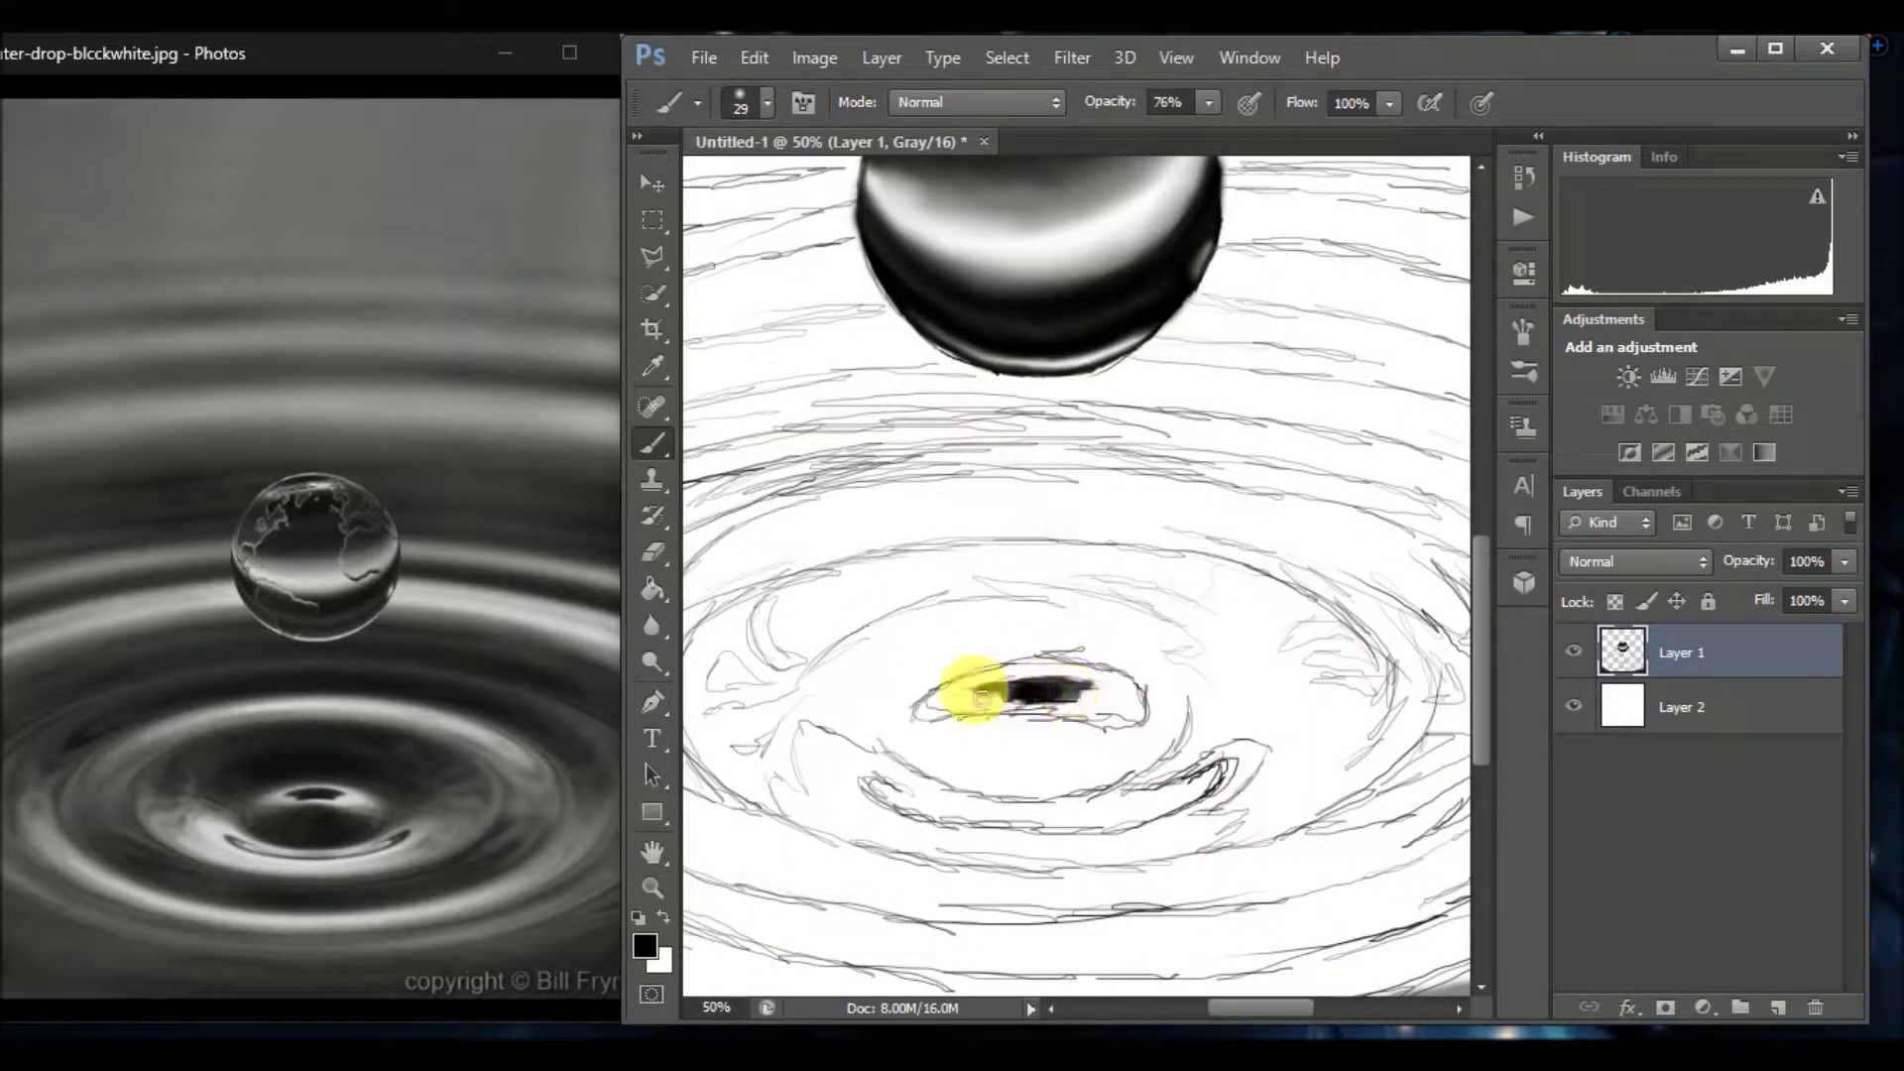
pyautogui.moveTo(990, 728)
pyautogui.mouseDown()
pyautogui.moveTo(1032, 727)
pyautogui.moveTo(982, 773)
pyautogui.moveTo(1170, 731)
pyautogui.moveTo(956, 833)
pyautogui.moveTo(1220, 778)
pyautogui.moveTo(905, 714)
pyautogui.moveTo(1041, 640)
pyautogui.moveTo(931, 629)
pyautogui.moveTo(1150, 609)
pyautogui.mouseUp()
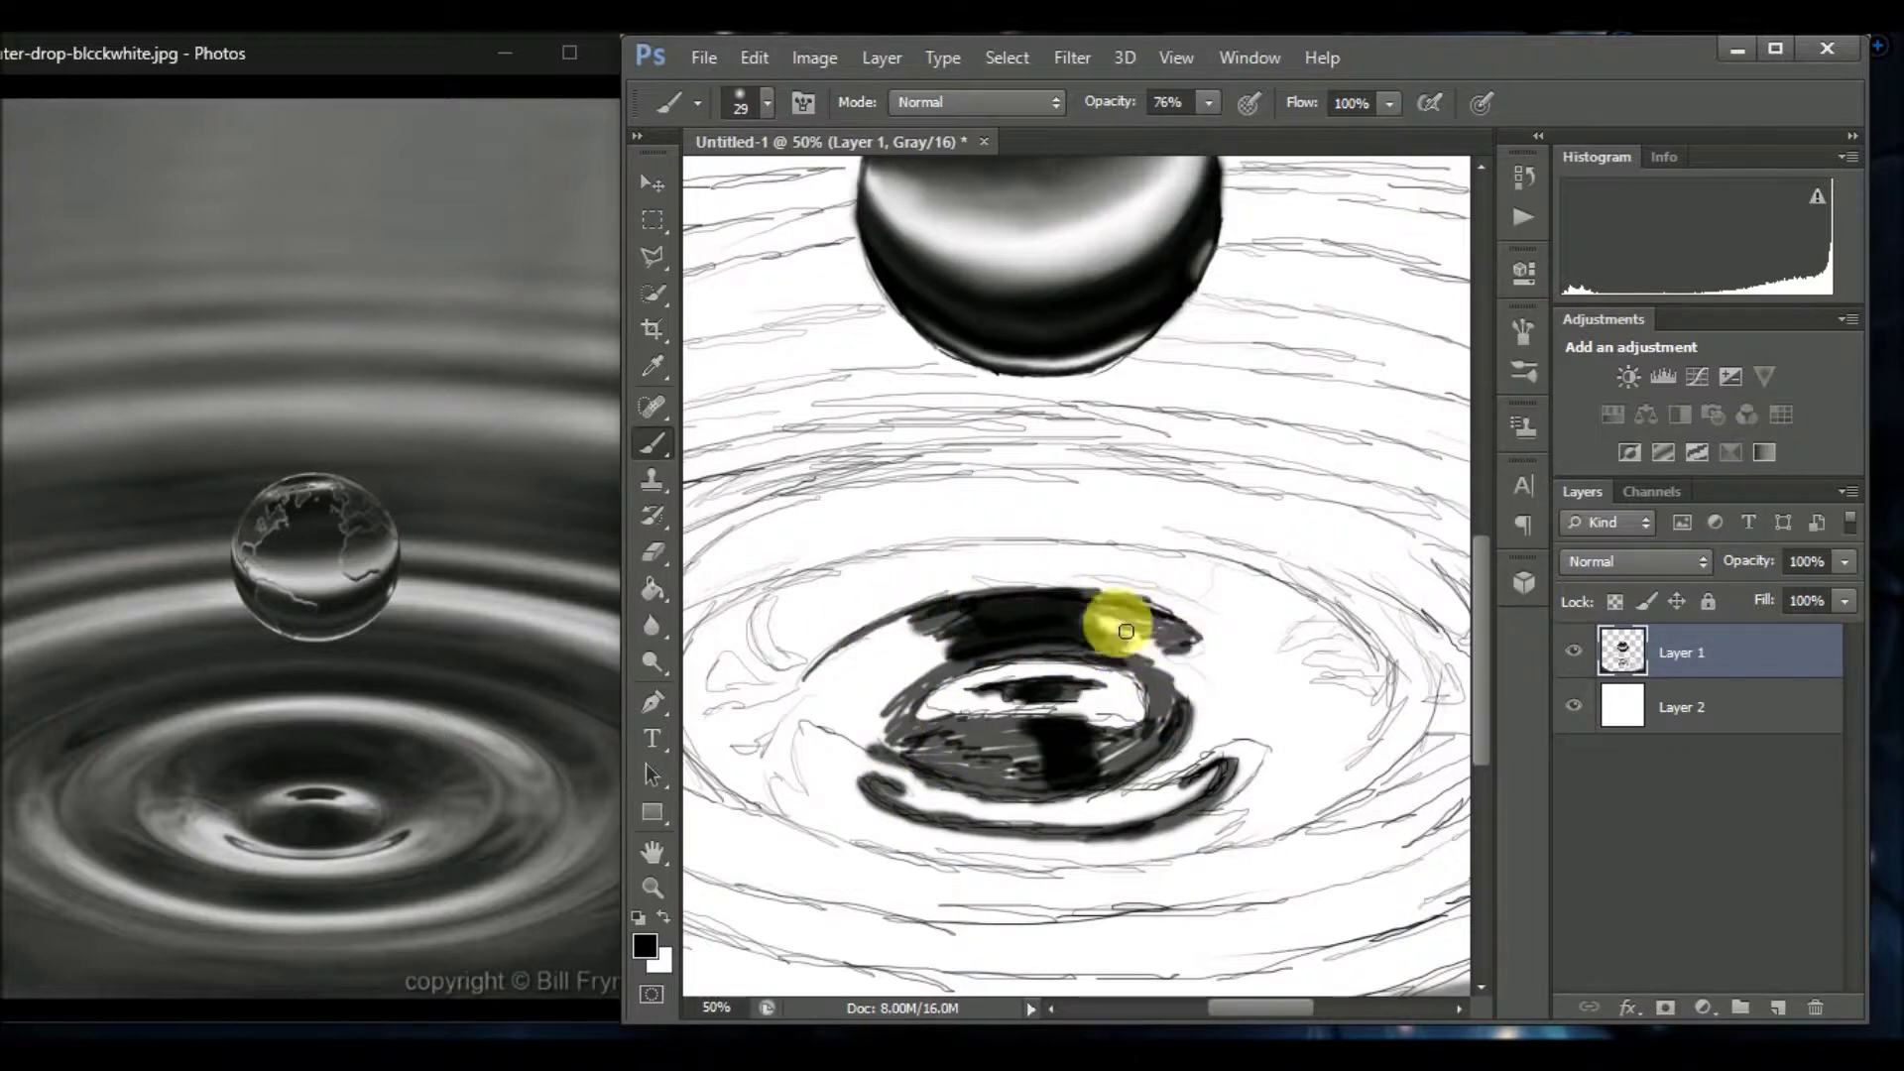
pyautogui.moveTo(947, 619); pyautogui.dragTo(775, 665)
pyautogui.moveTo(887, 569)
pyautogui.mouseDown()
pyautogui.moveTo(1220, 556)
pyautogui.moveTo(863, 586)
pyautogui.moveTo(746, 711)
pyautogui.moveTo(785, 696)
pyautogui.mouseUp()
pyautogui.moveTo(1267, 657); pyautogui.dragTo(1352, 652)
pyautogui.moveTo(1242, 581)
pyautogui.mouseDown()
pyautogui.moveTo(1207, 692)
pyautogui.moveTo(1287, 637)
pyautogui.moveTo(1244, 808)
pyautogui.moveTo(1336, 612)
pyautogui.mouseUp()
pyautogui.moveTo(1233, 1007); pyautogui.dragTo(1205, 1008)
pyautogui.moveTo(992, 501)
pyautogui.mouseDown()
pyautogui.moveTo(850, 604)
pyautogui.moveTo(816, 667)
pyautogui.mouseUp()
pyautogui.moveTo(794, 593); pyautogui.dragTo(730, 782)
# Blend the dark ripple strokes with the Mixer Brush into smooth black shading.
pyautogui.hotkey('shift', 'b')
pyautogui.moveTo(1111, 684)
pyautogui.mouseDown()
pyautogui.moveTo(872, 659)
pyautogui.moveTo(1012, 629)
pyautogui.moveTo(867, 669)
pyautogui.moveTo(793, 762)
pyautogui.moveTo(807, 595)
pyautogui.moveTo(902, 799)
pyautogui.moveTo(895, 623)
pyautogui.moveTo(1050, 556)
pyautogui.moveTo(1339, 646)
pyautogui.moveTo(1343, 671)
pyautogui.moveTo(1211, 664)
pyautogui.moveTo(816, 816)
pyautogui.moveTo(1050, 608)
pyautogui.moveTo(1160, 625)
pyautogui.moveTo(977, 660)
pyautogui.mouseUp()
pyautogui.press('x')
pyautogui.moveTo(1233, 632)
pyautogui.mouseDown()
pyautogui.moveTo(838, 625)
pyautogui.moveTo(884, 710)
pyautogui.moveTo(729, 710)
pyautogui.moveTo(730, 677)
pyautogui.mouseUp()
pyautogui.moveTo(1087, 686)
pyautogui.mouseDown()
pyautogui.moveTo(1130, 748)
pyautogui.moveTo(1045, 748)
pyautogui.moveTo(1284, 805)
pyautogui.moveTo(969, 829)
pyautogui.moveTo(1276, 765)
pyautogui.moveTo(868, 769)
pyautogui.moveTo(992, 873)
pyautogui.moveTo(1117, 677)
pyautogui.mouseUp()
# With a smaller brush, extend a light curved highlight band inside the ripple.
pyautogui.press('x')
pyautogui.press('[')
pyautogui.press('[')
pyautogui.press('[')
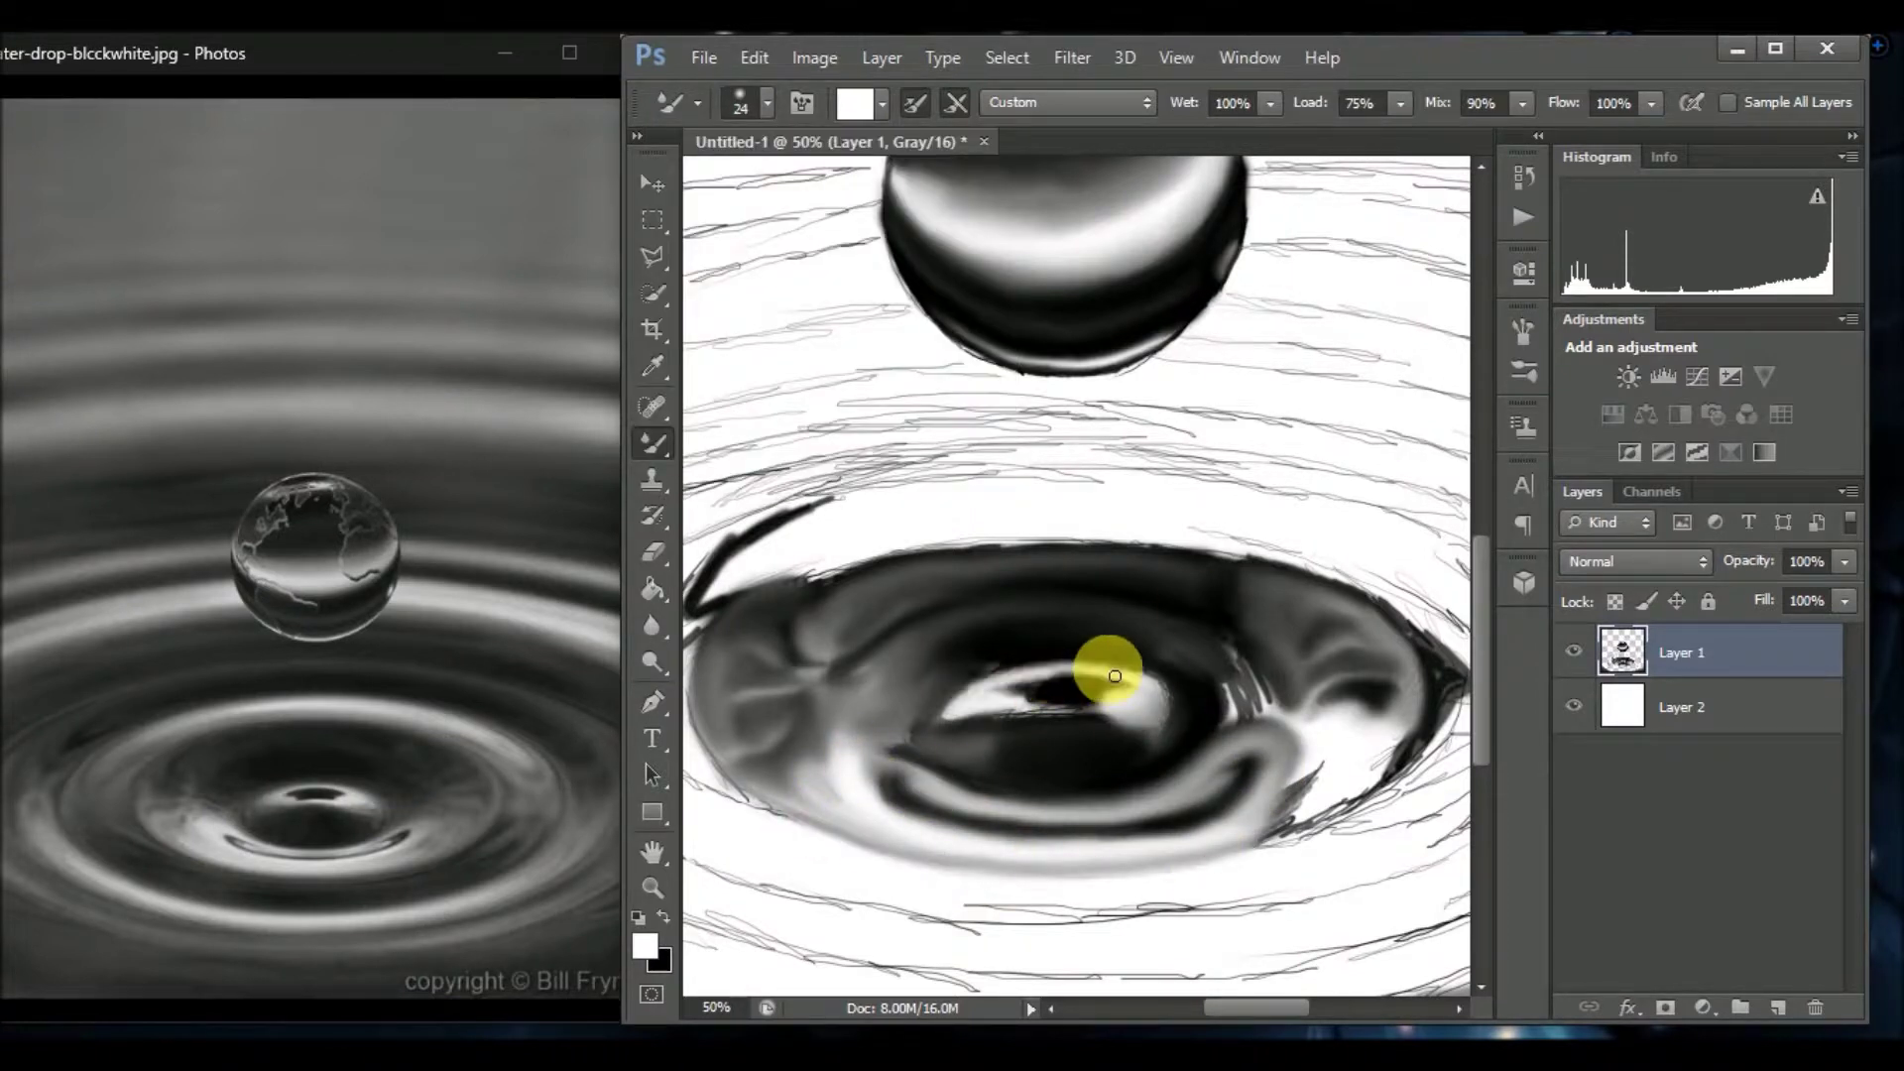
pyautogui.moveTo(1236, 731); pyautogui.dragTo(845, 861)
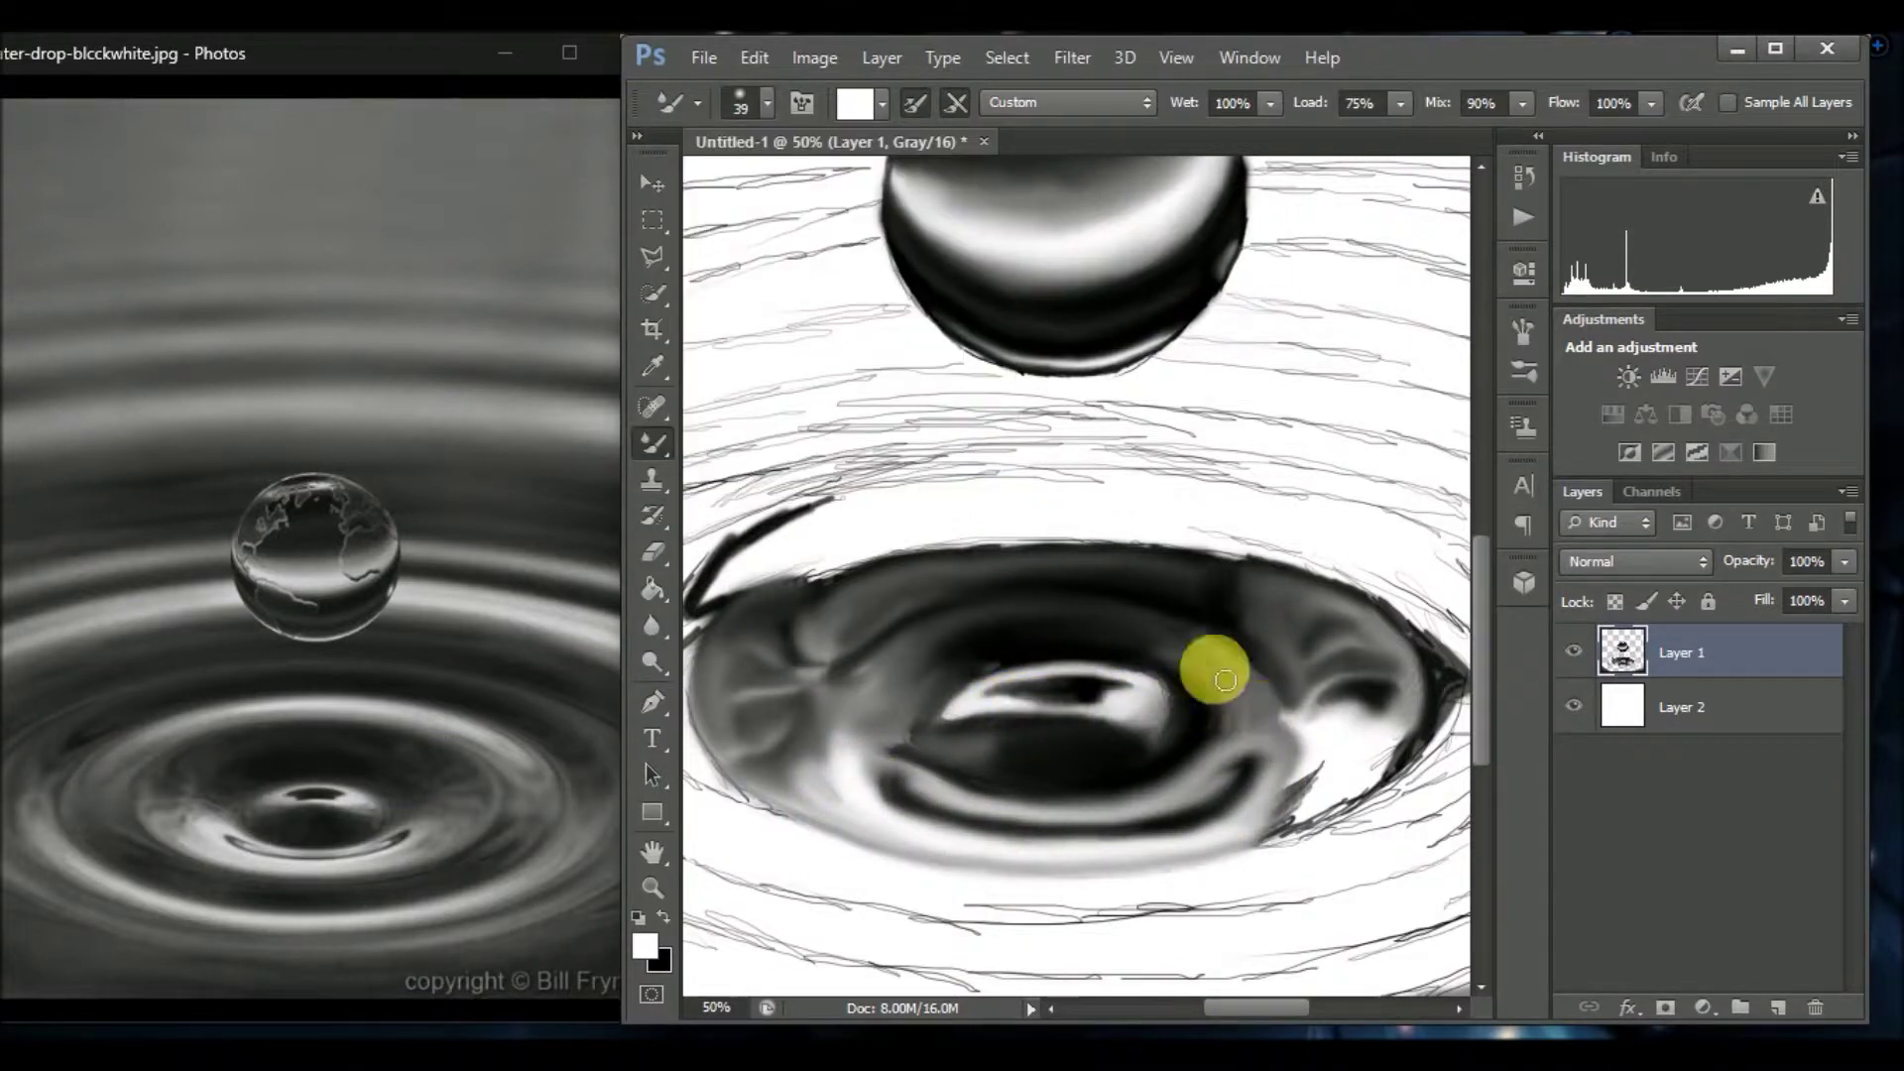
pyautogui.press('x')
pyautogui.moveTo(1399, 749)
pyautogui.mouseDown()
pyautogui.moveTo(1263, 731)
pyautogui.moveTo(1352, 757)
pyautogui.mouseUp()
# Soften the dark bottom corners into grey with the Mixer Brush.
pyautogui.click(664, 916)
pyautogui.scroll(-2, 1306, 829)
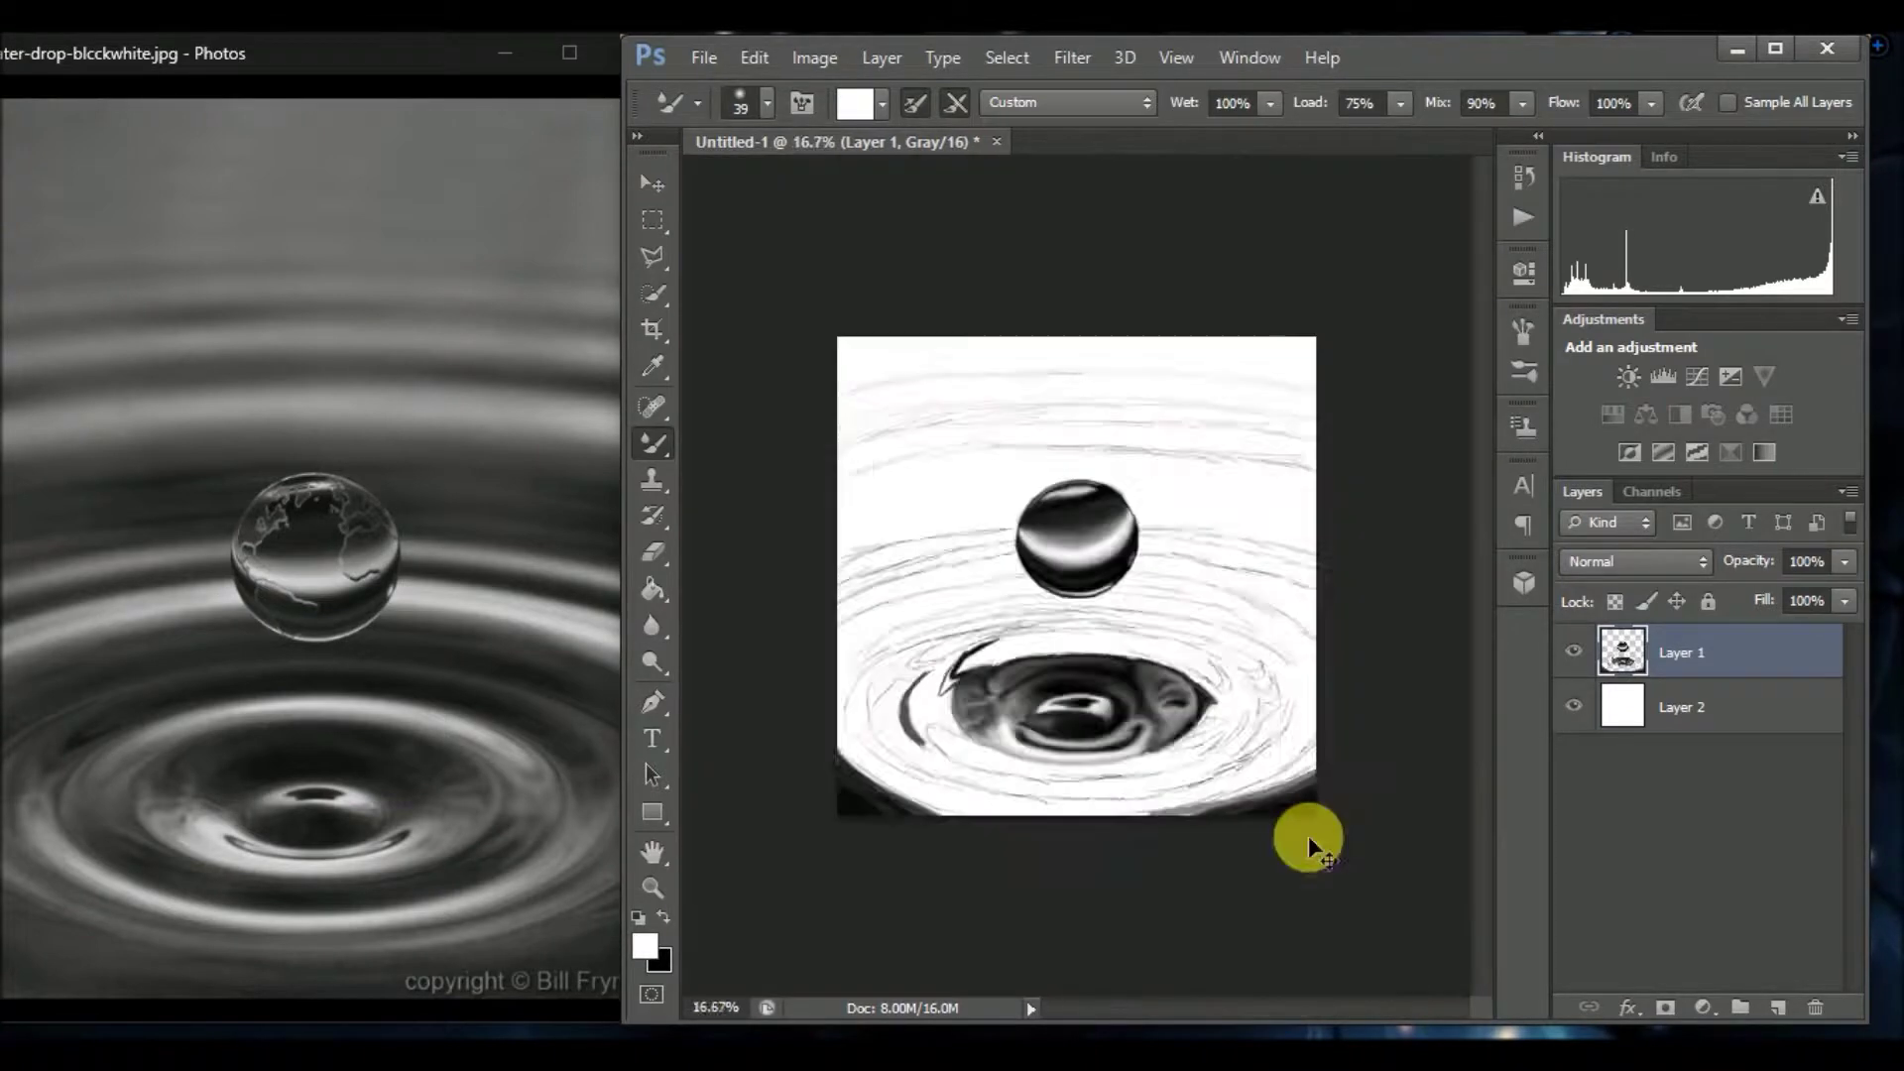
pyautogui.scroll(1, 1229, 992)
pyautogui.moveTo(965, 790)
pyautogui.mouseDown()
pyautogui.moveTo(1042, 854)
pyautogui.moveTo(1071, 833)
pyautogui.moveTo(972, 841)
pyautogui.mouseUp()
pyautogui.press('x')
pyautogui.hscroll(5, 1101, 803)
pyautogui.moveTo(1190, 850)
pyautogui.mouseDown()
pyautogui.moveTo(1288, 800)
pyautogui.moveTo(1114, 829)
pyautogui.mouseUp()
pyautogui.moveTo(1289, 1008); pyautogui.dragTo(1256, 1019)
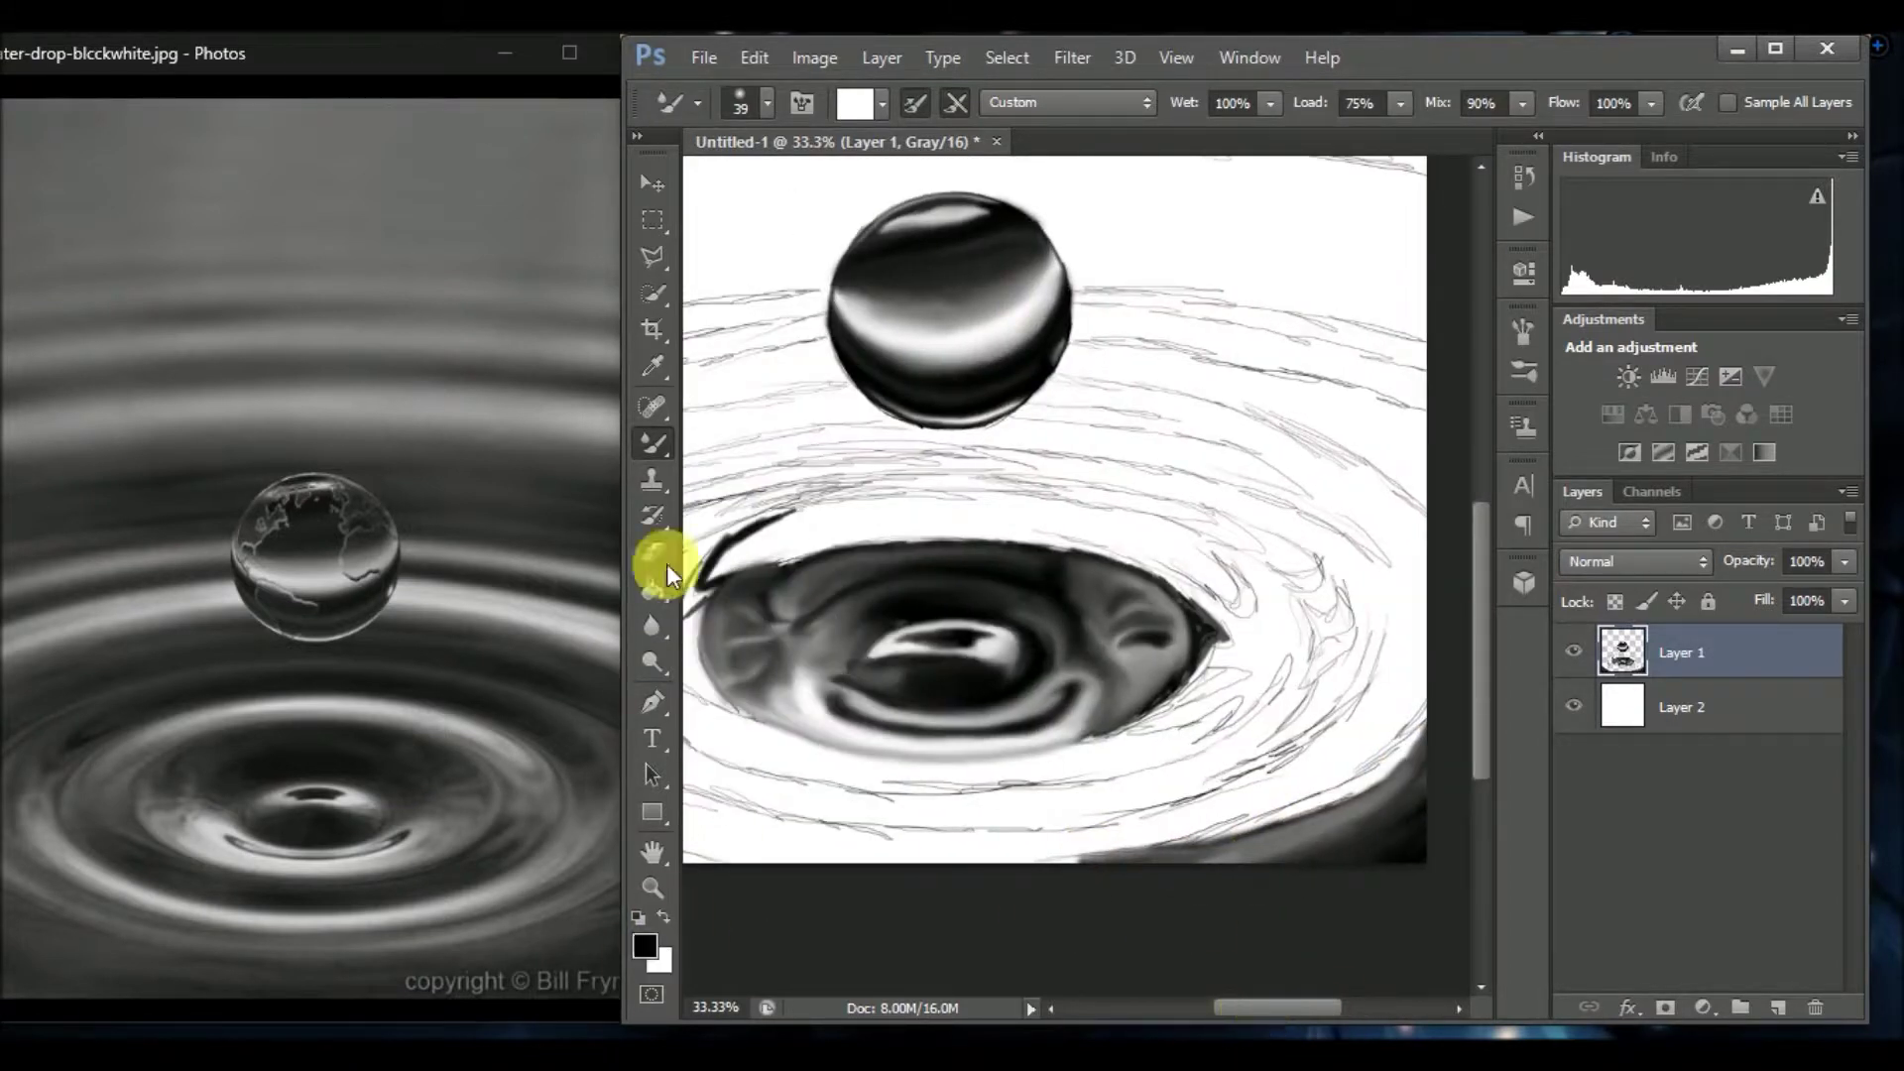
pyautogui.click(674, 915)
pyautogui.hotkey('shift', 'b')
pyautogui.hscroll(-5, 871, 702)
# Paint dark strokes arcing above the inner ripple.
pyautogui.moveTo(831, 489); pyautogui.dragTo(767, 580)
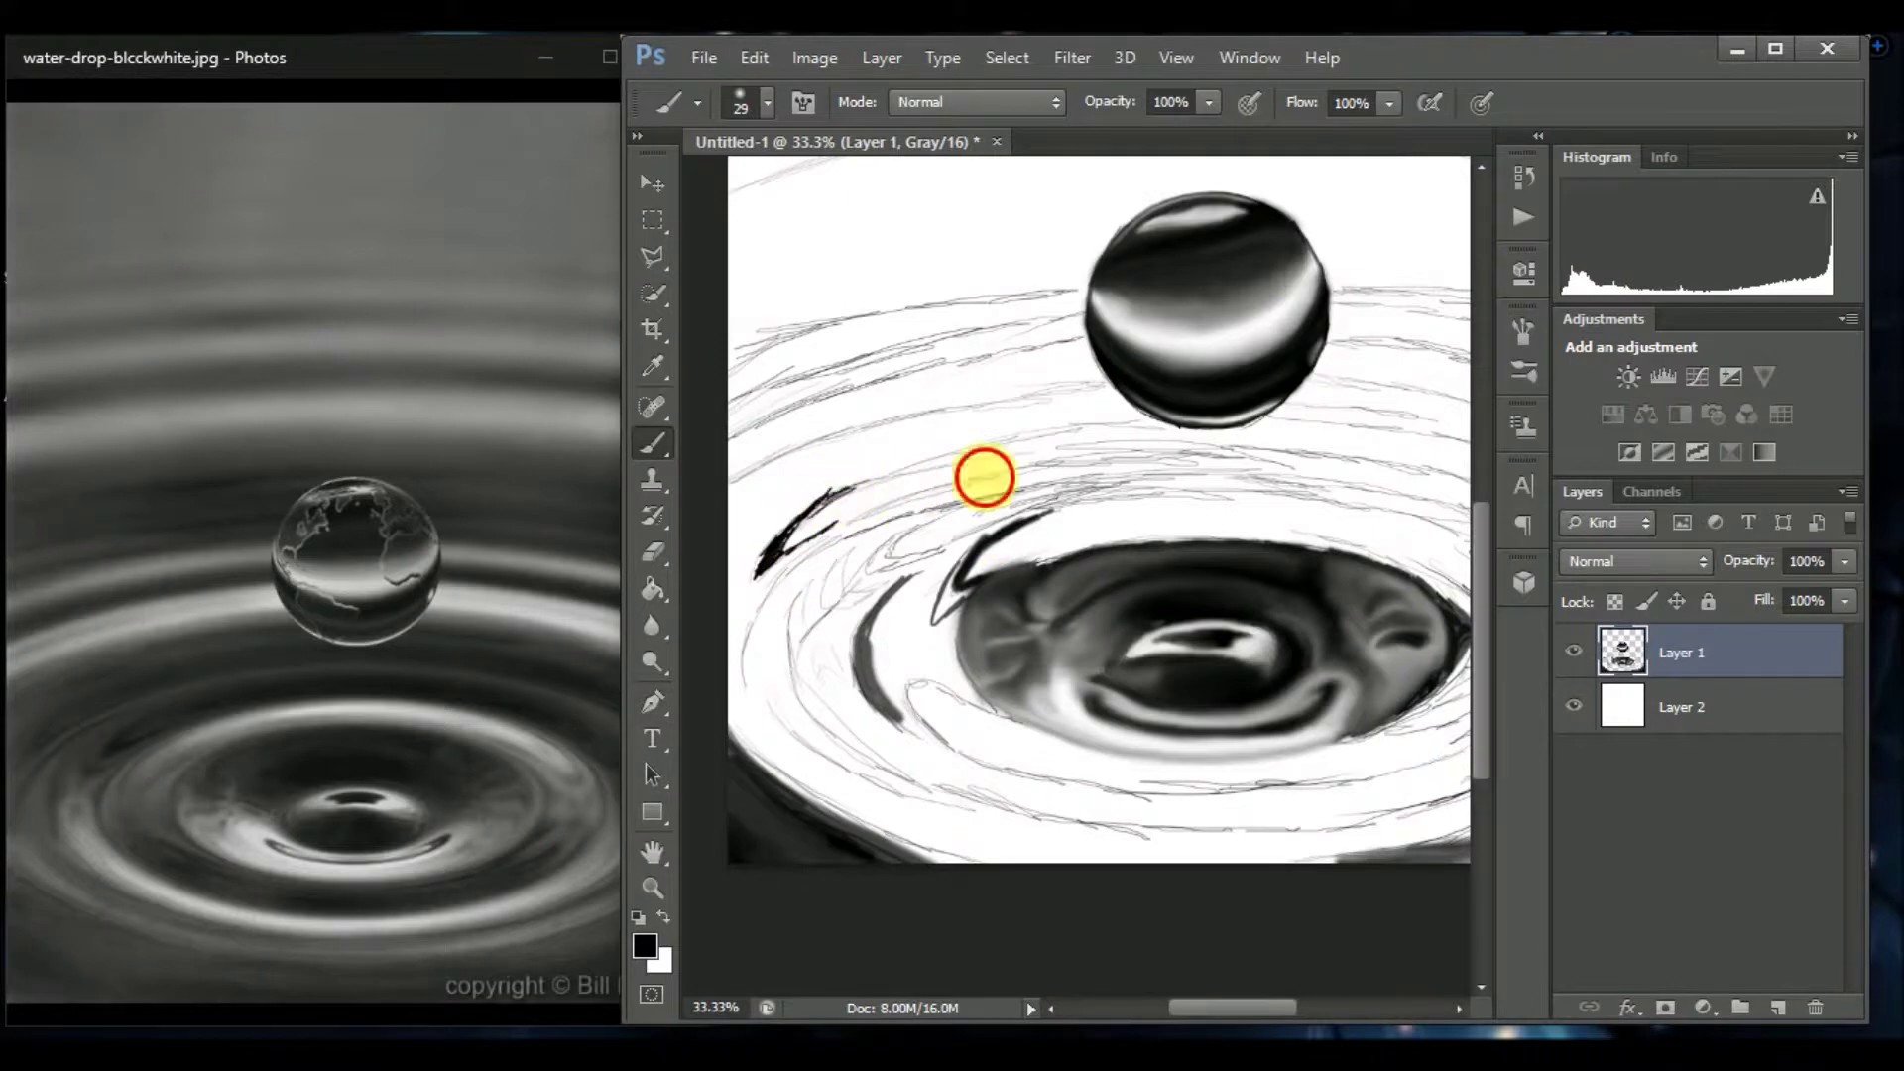
pyautogui.moveTo(913, 494); pyautogui.dragTo(1101, 456)
pyautogui.hscroll(2, 1034, 456)
pyautogui.hscroll(2, 861, 549)
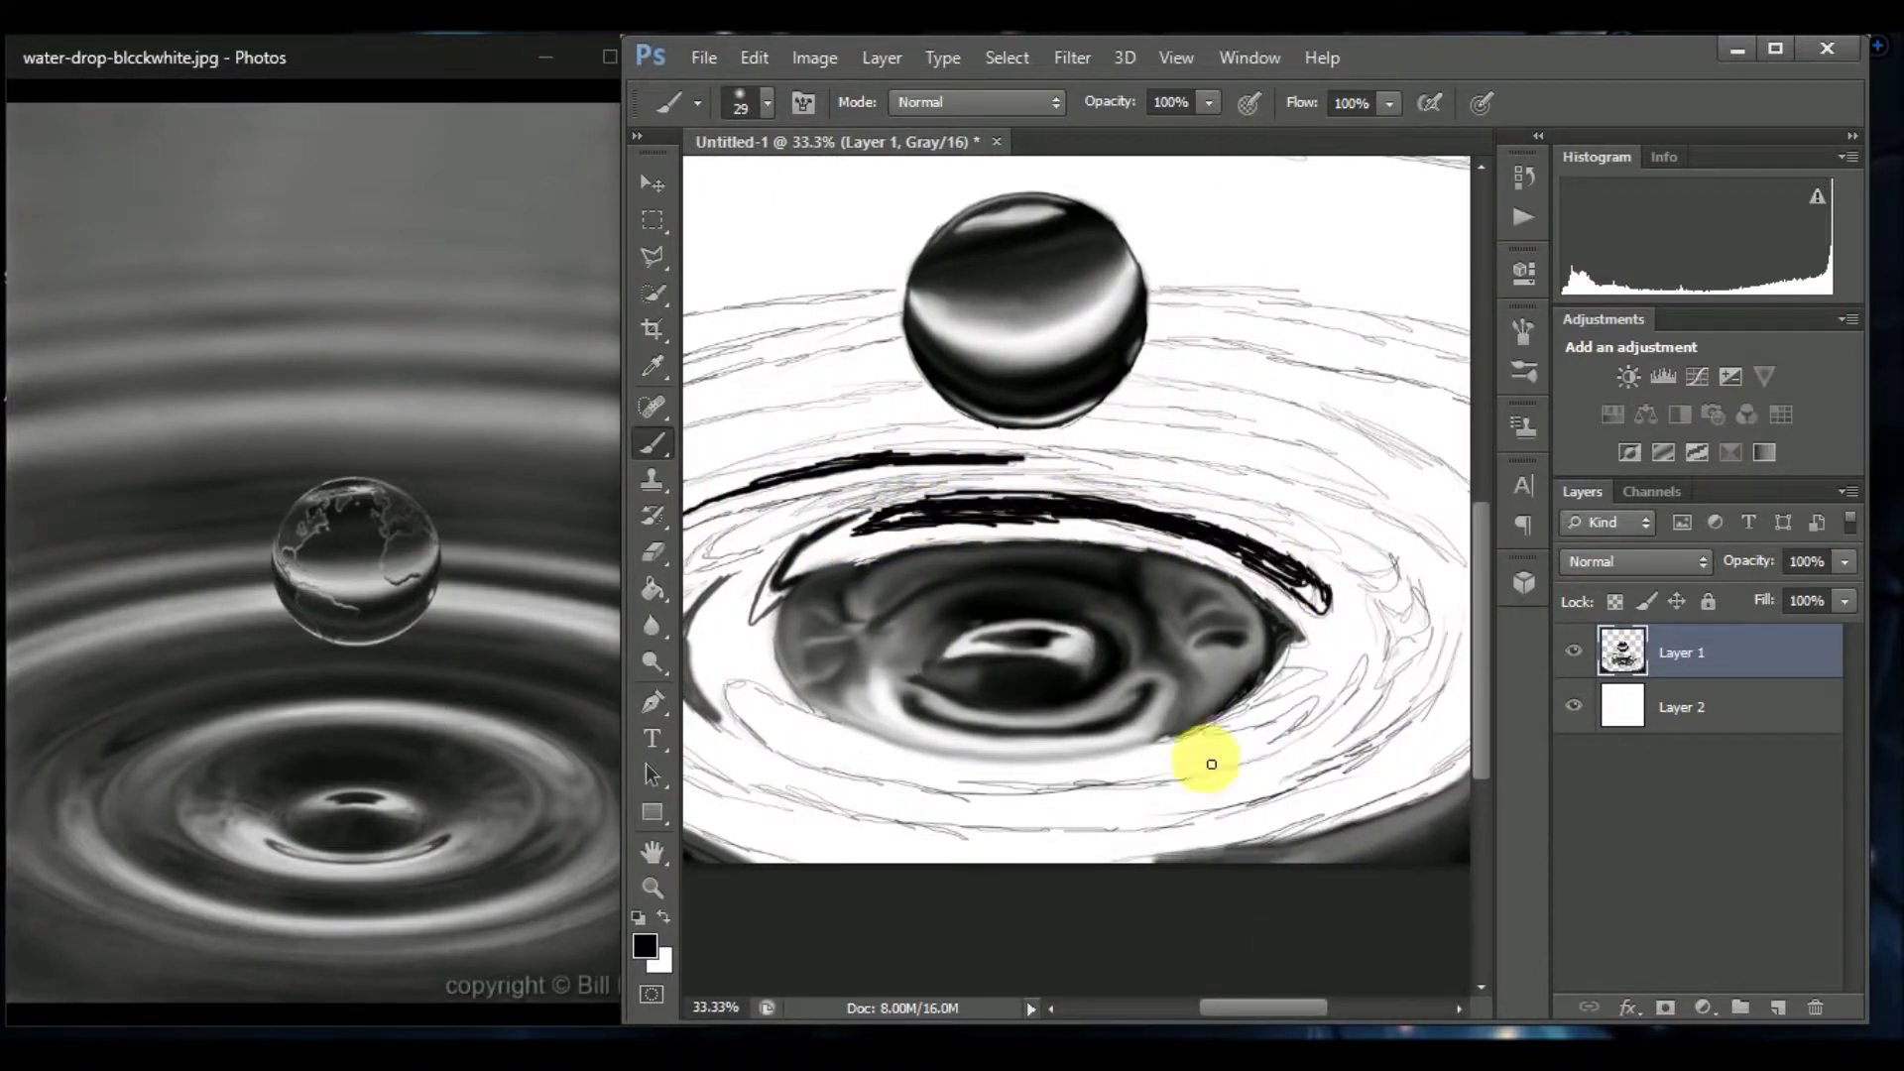
# Set the brush size to 14 and paint a white edge along the ripple's lower rim.
pyautogui.keyDown('ctrl'); pyautogui.click(1276, 731); pyautogui.keyUp('ctrl')
pyautogui.write('14')
pyautogui.press('Return')
pyautogui.press('x')
pyautogui.moveTo(1204, 624)
pyautogui.mouseDown()
pyautogui.moveTo(987, 836)
pyautogui.moveTo(1199, 583)
pyautogui.mouseUp()
pyautogui.hotkey('shift', 'b')
pyautogui.press('x')
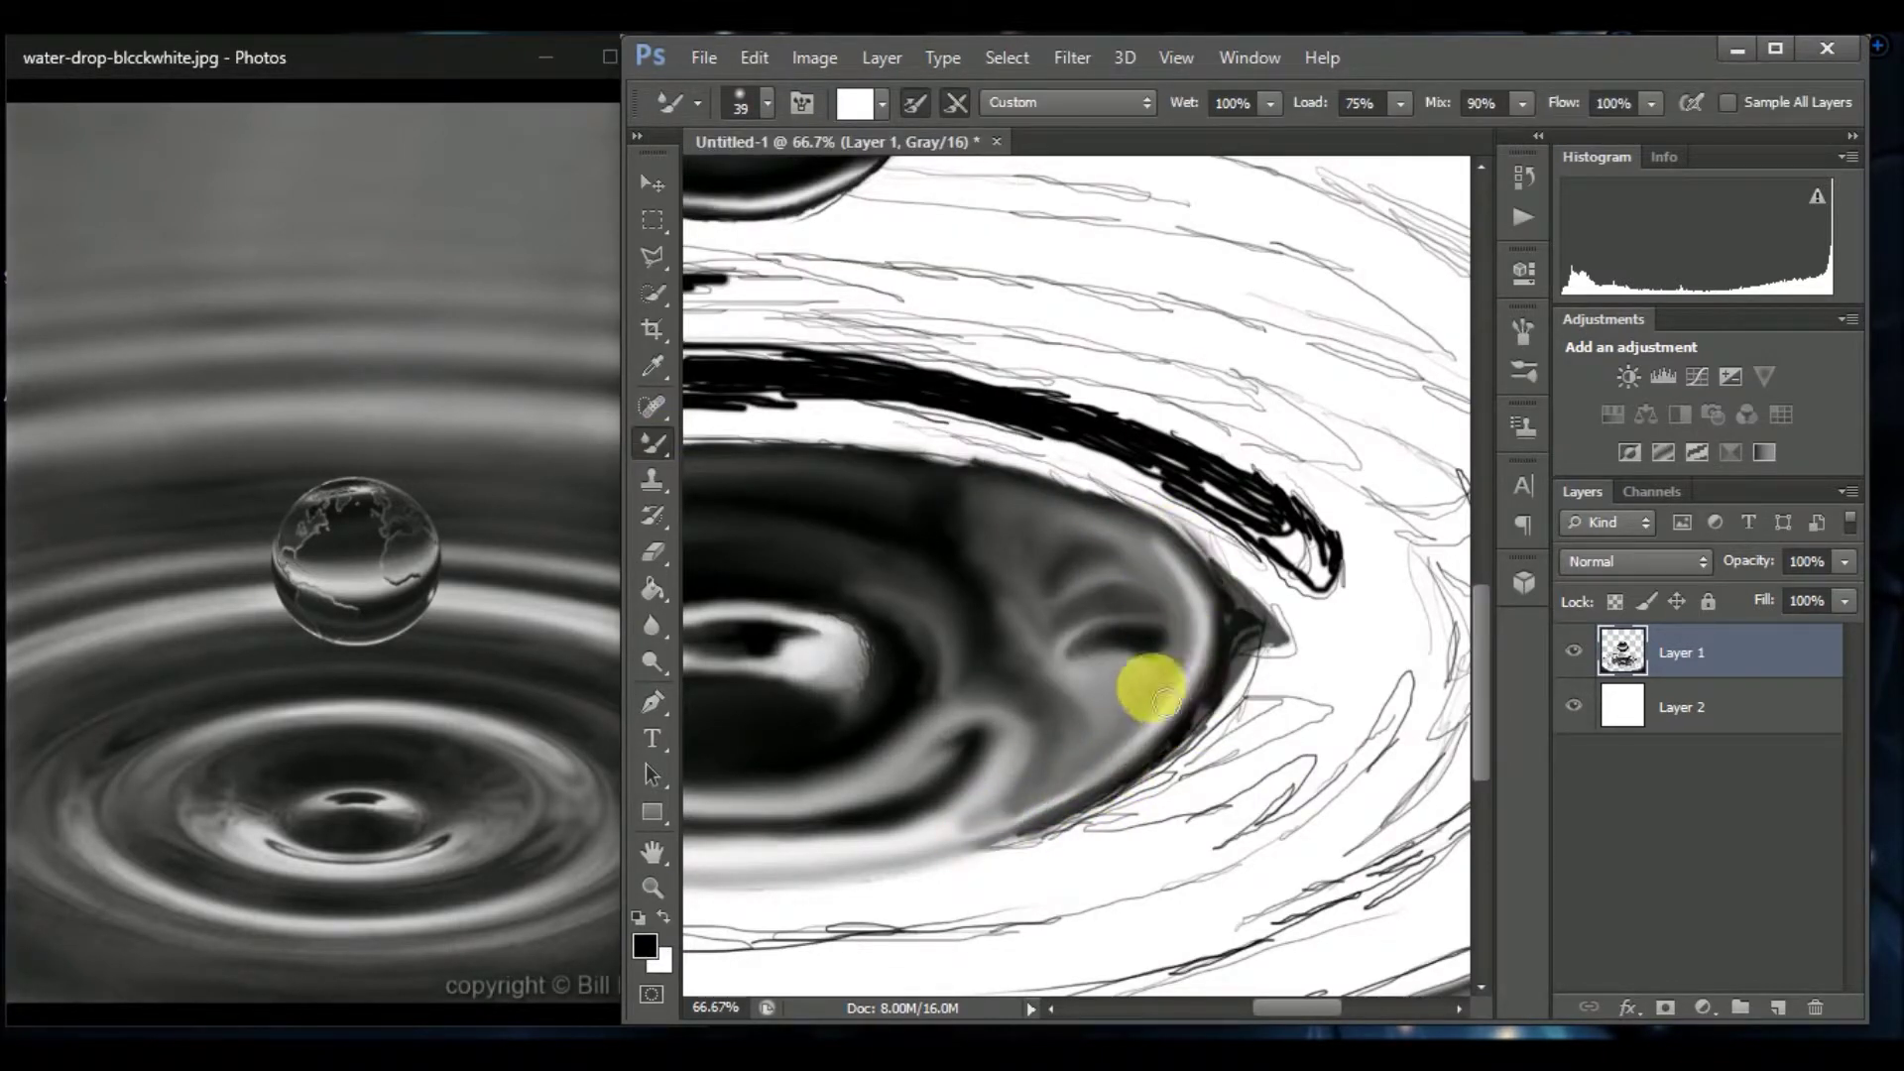
pyautogui.hotkey('shift', 'b')
pyautogui.hotkey('ctrl', '-')
# Paint thick black strokes along the lower ripple and the right-hand ripple ring.
pyautogui.moveTo(1024, 758); pyautogui.dragTo(1214, 753)
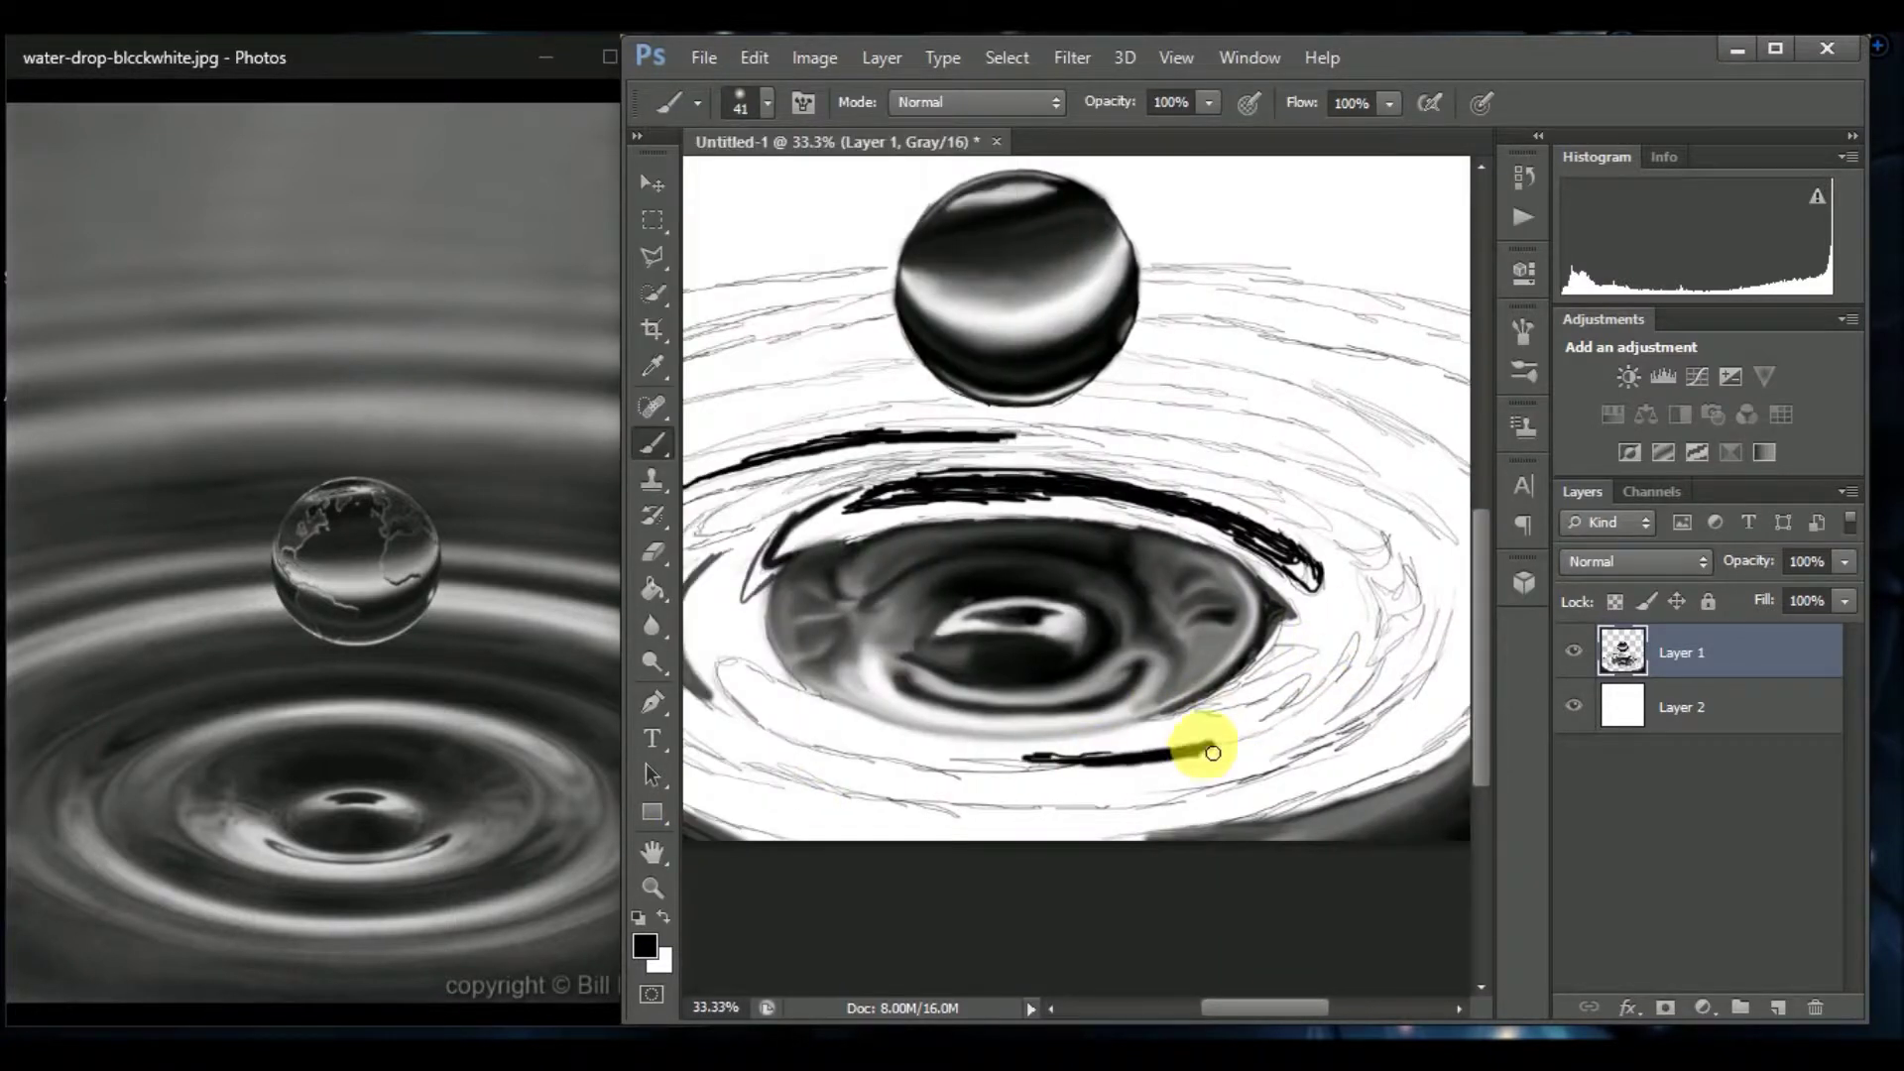
pyautogui.moveTo(908, 762); pyautogui.dragTo(1126, 763)
pyautogui.hscroll(1, 1404, 675)
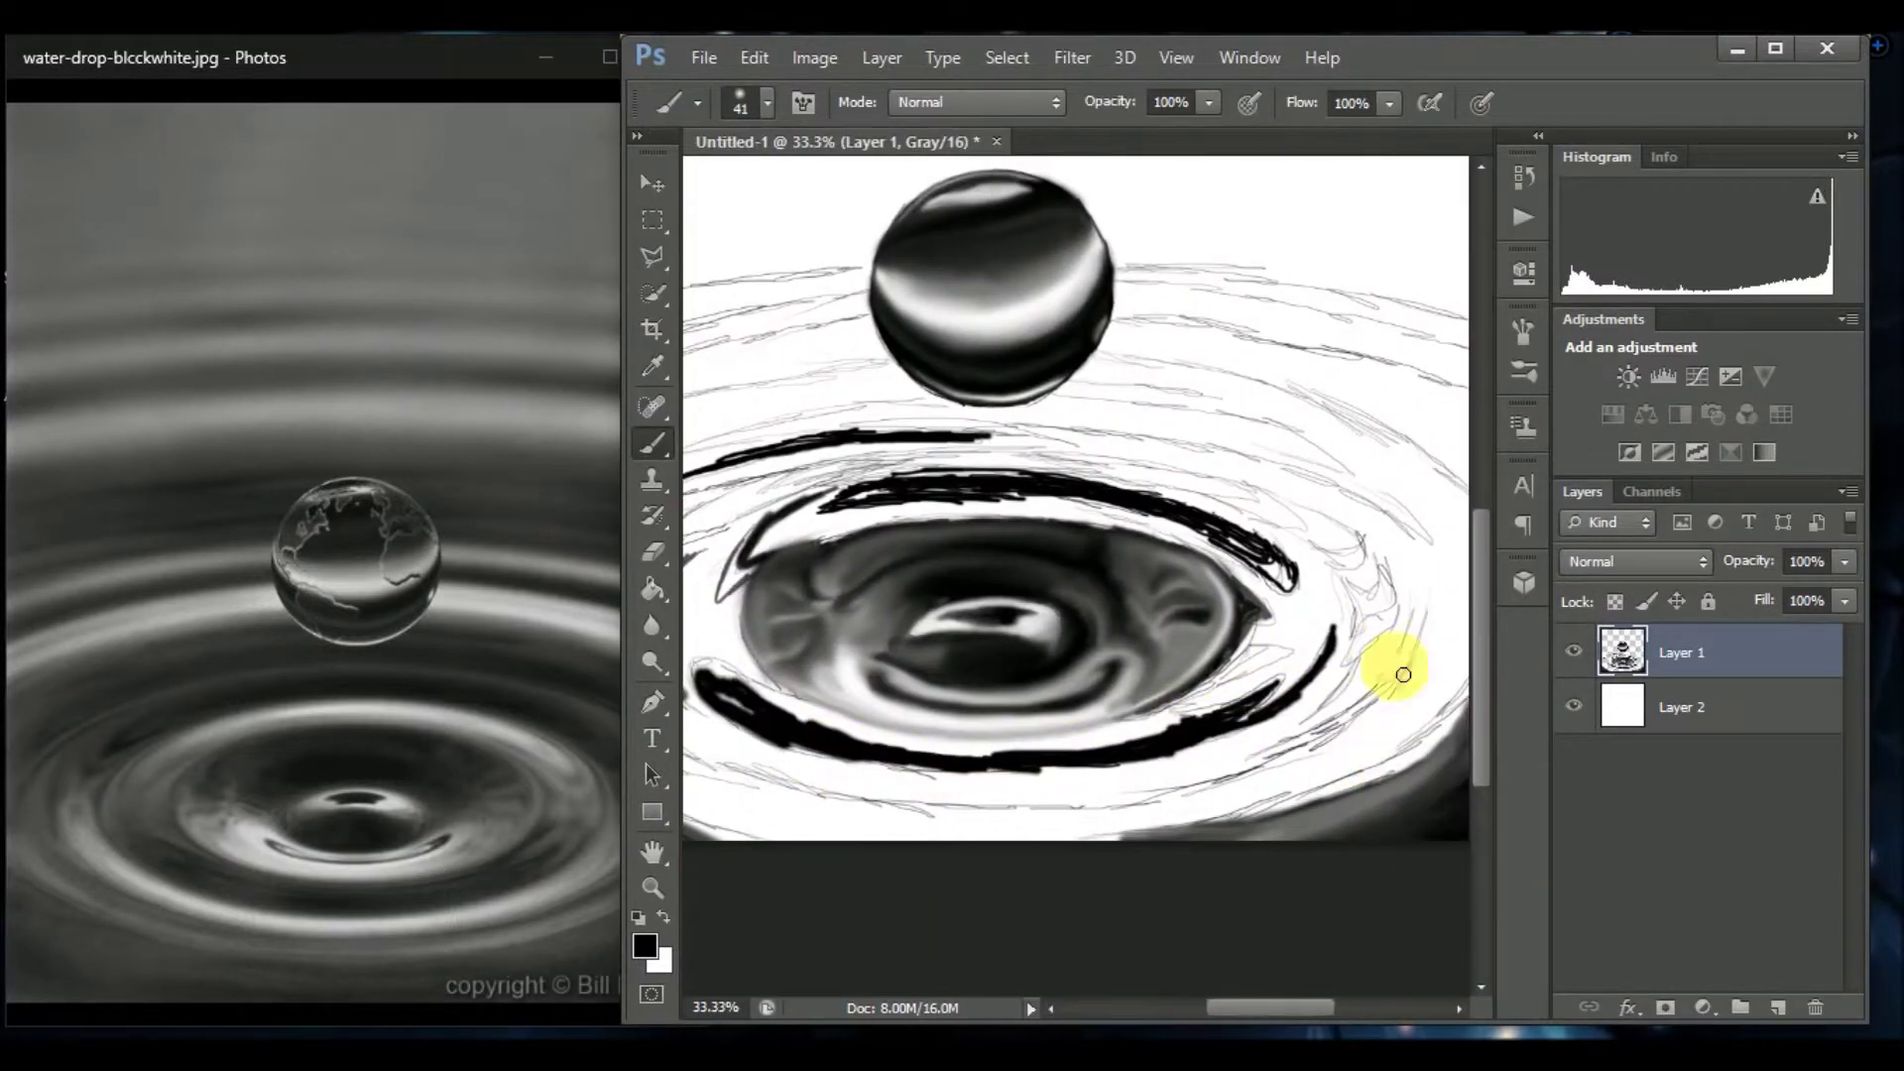
pyautogui.moveTo(1282, 509); pyautogui.dragTo(1140, 459)
pyautogui.press('x')
pyautogui.hotkey('shift', 'b')
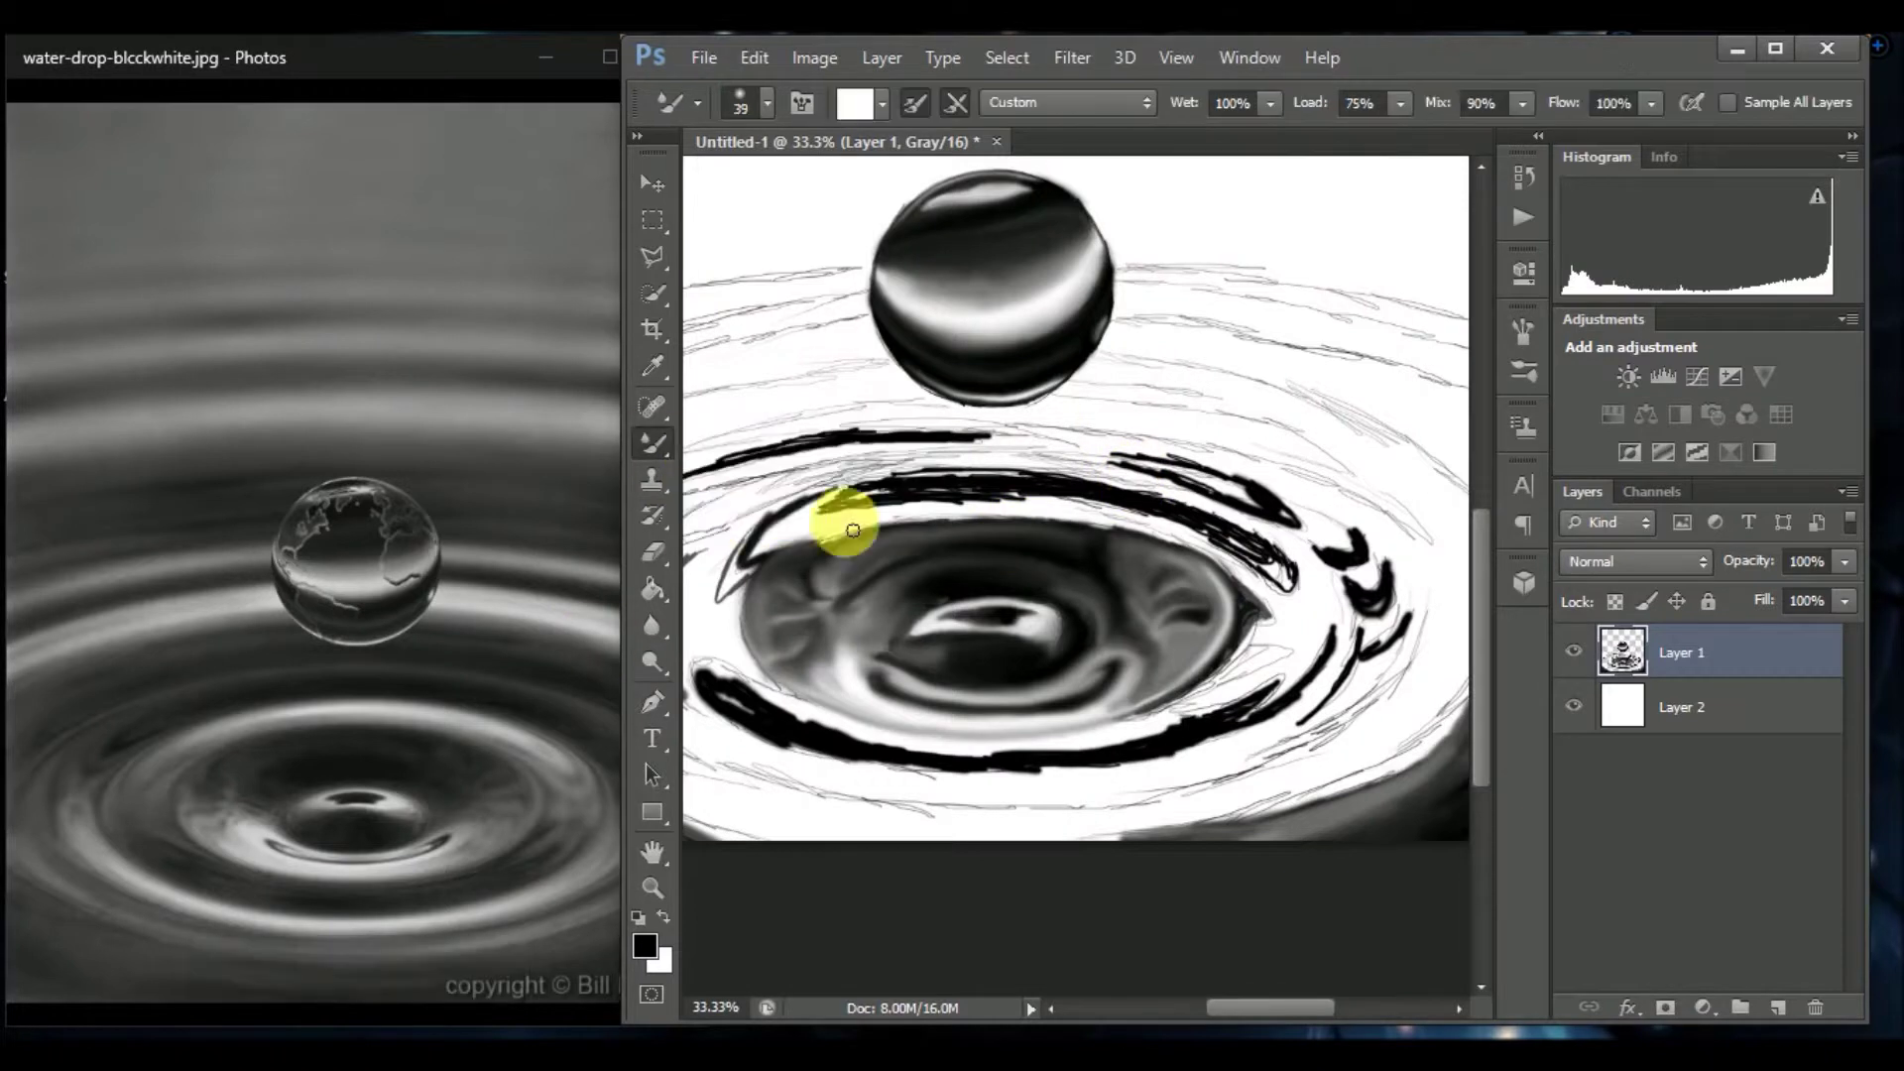
# Smear the dark inner ripple edges and upper-right rim into soft grey.
pyautogui.moveTo(829, 551)
pyautogui.mouseDown()
pyautogui.moveTo(1042, 481)
pyautogui.moveTo(1230, 547)
pyautogui.moveTo(771, 559)
pyautogui.mouseUp()
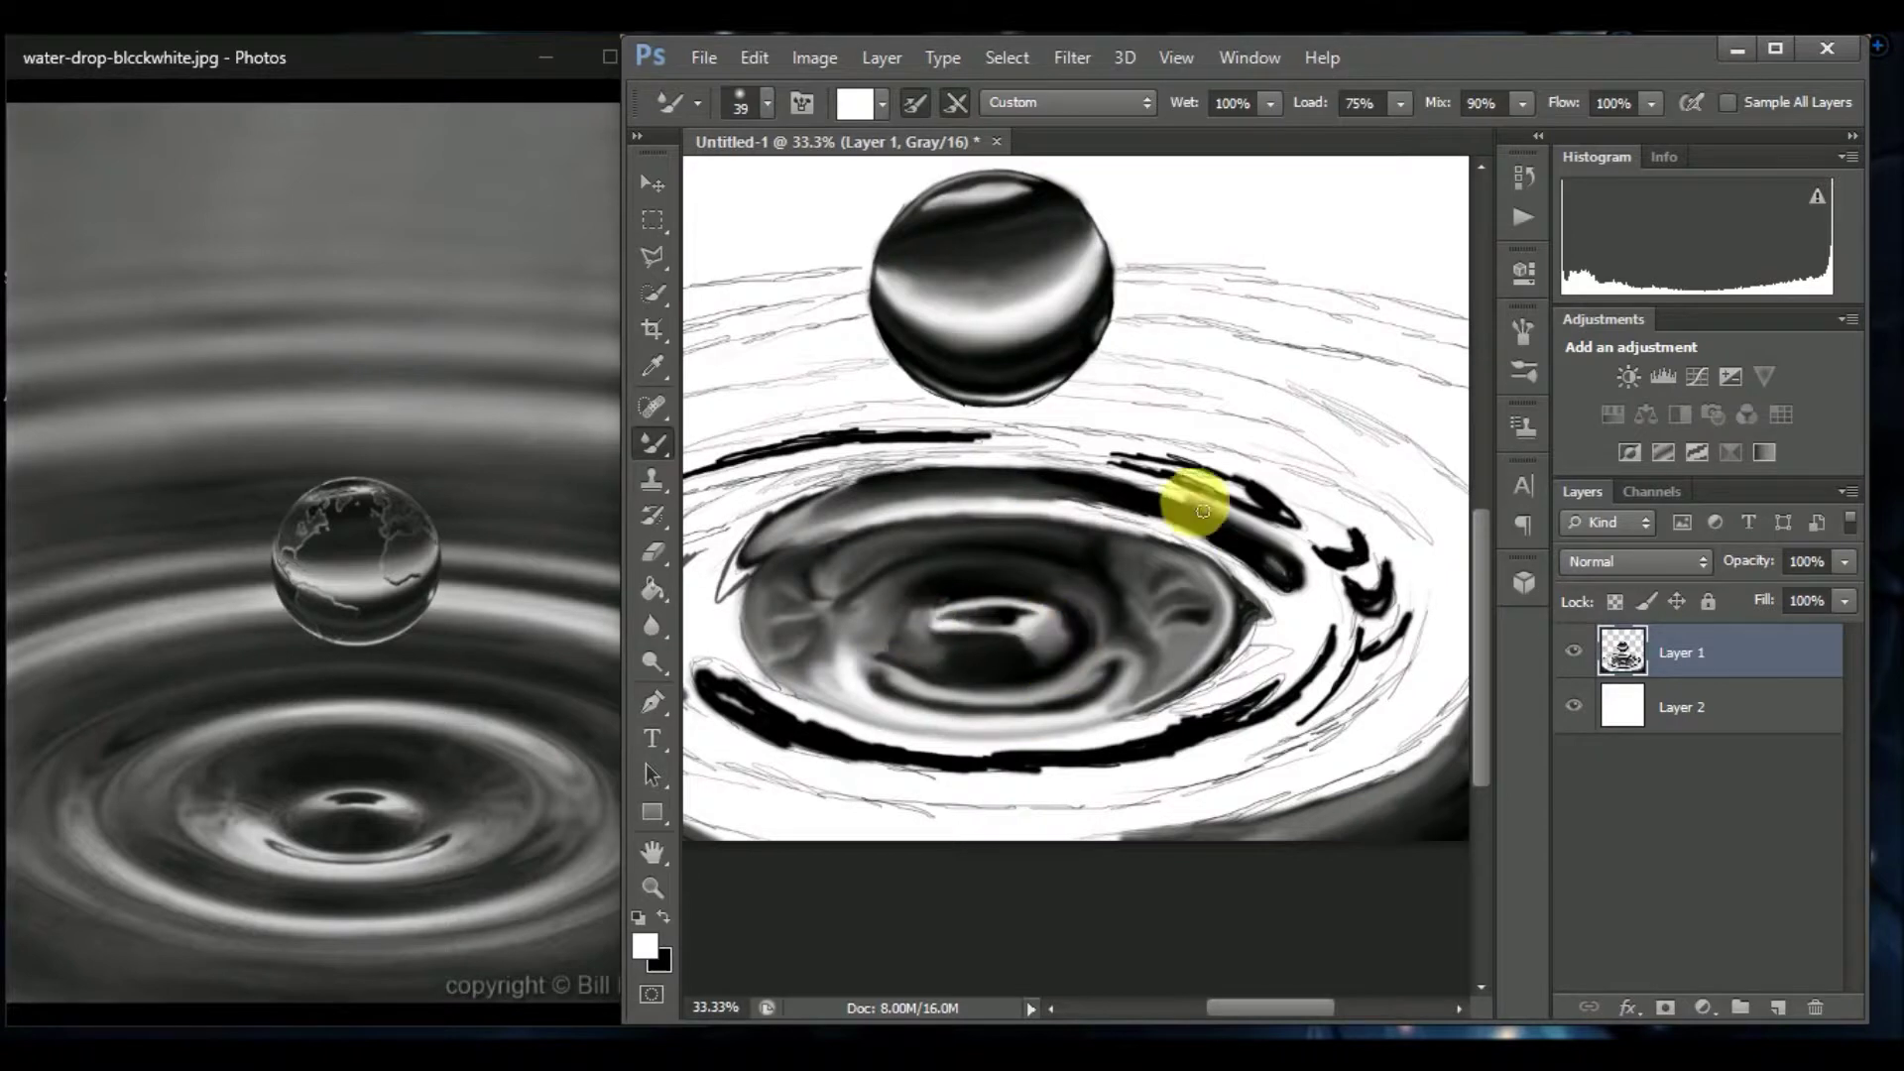
pyautogui.moveTo(1203, 512); pyautogui.dragTo(1262, 591)
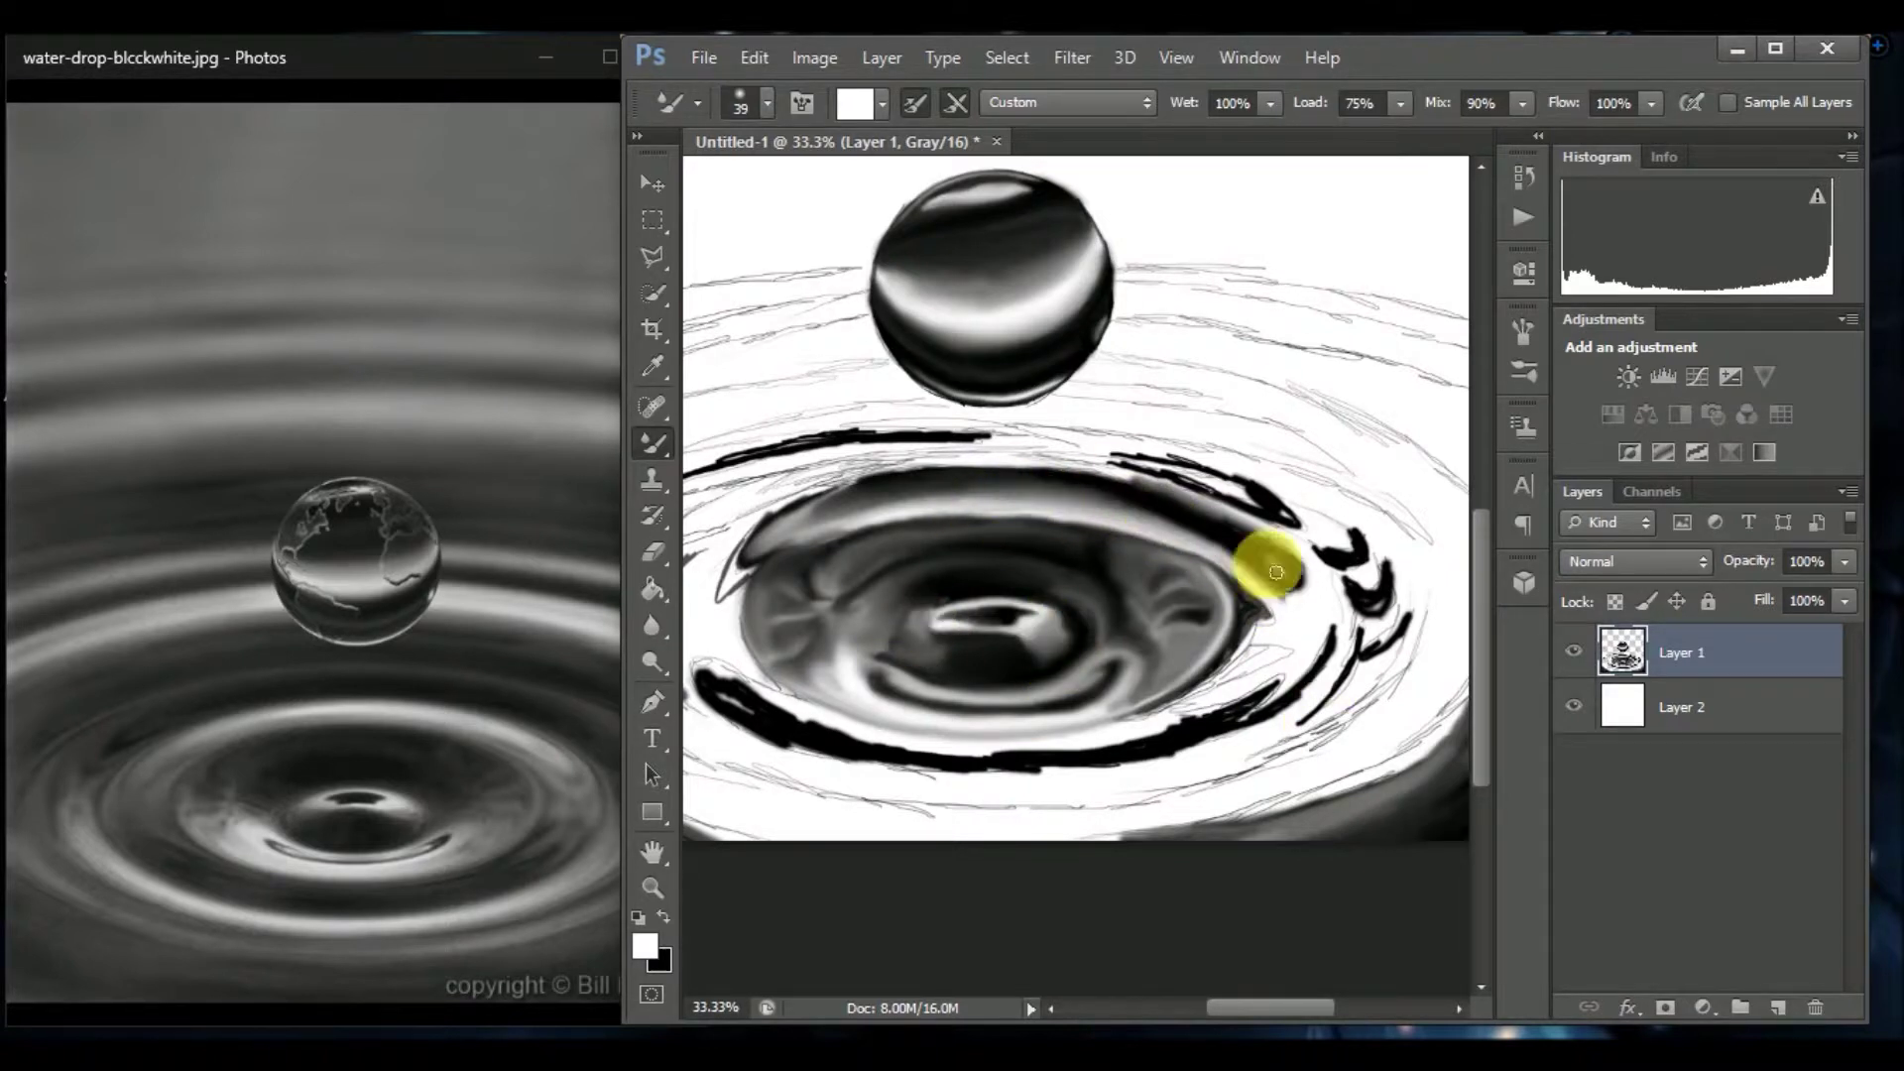
pyautogui.moveTo(1271, 595)
pyautogui.mouseDown()
pyautogui.moveTo(1288, 575)
pyautogui.moveTo(1047, 485)
pyautogui.mouseUp()
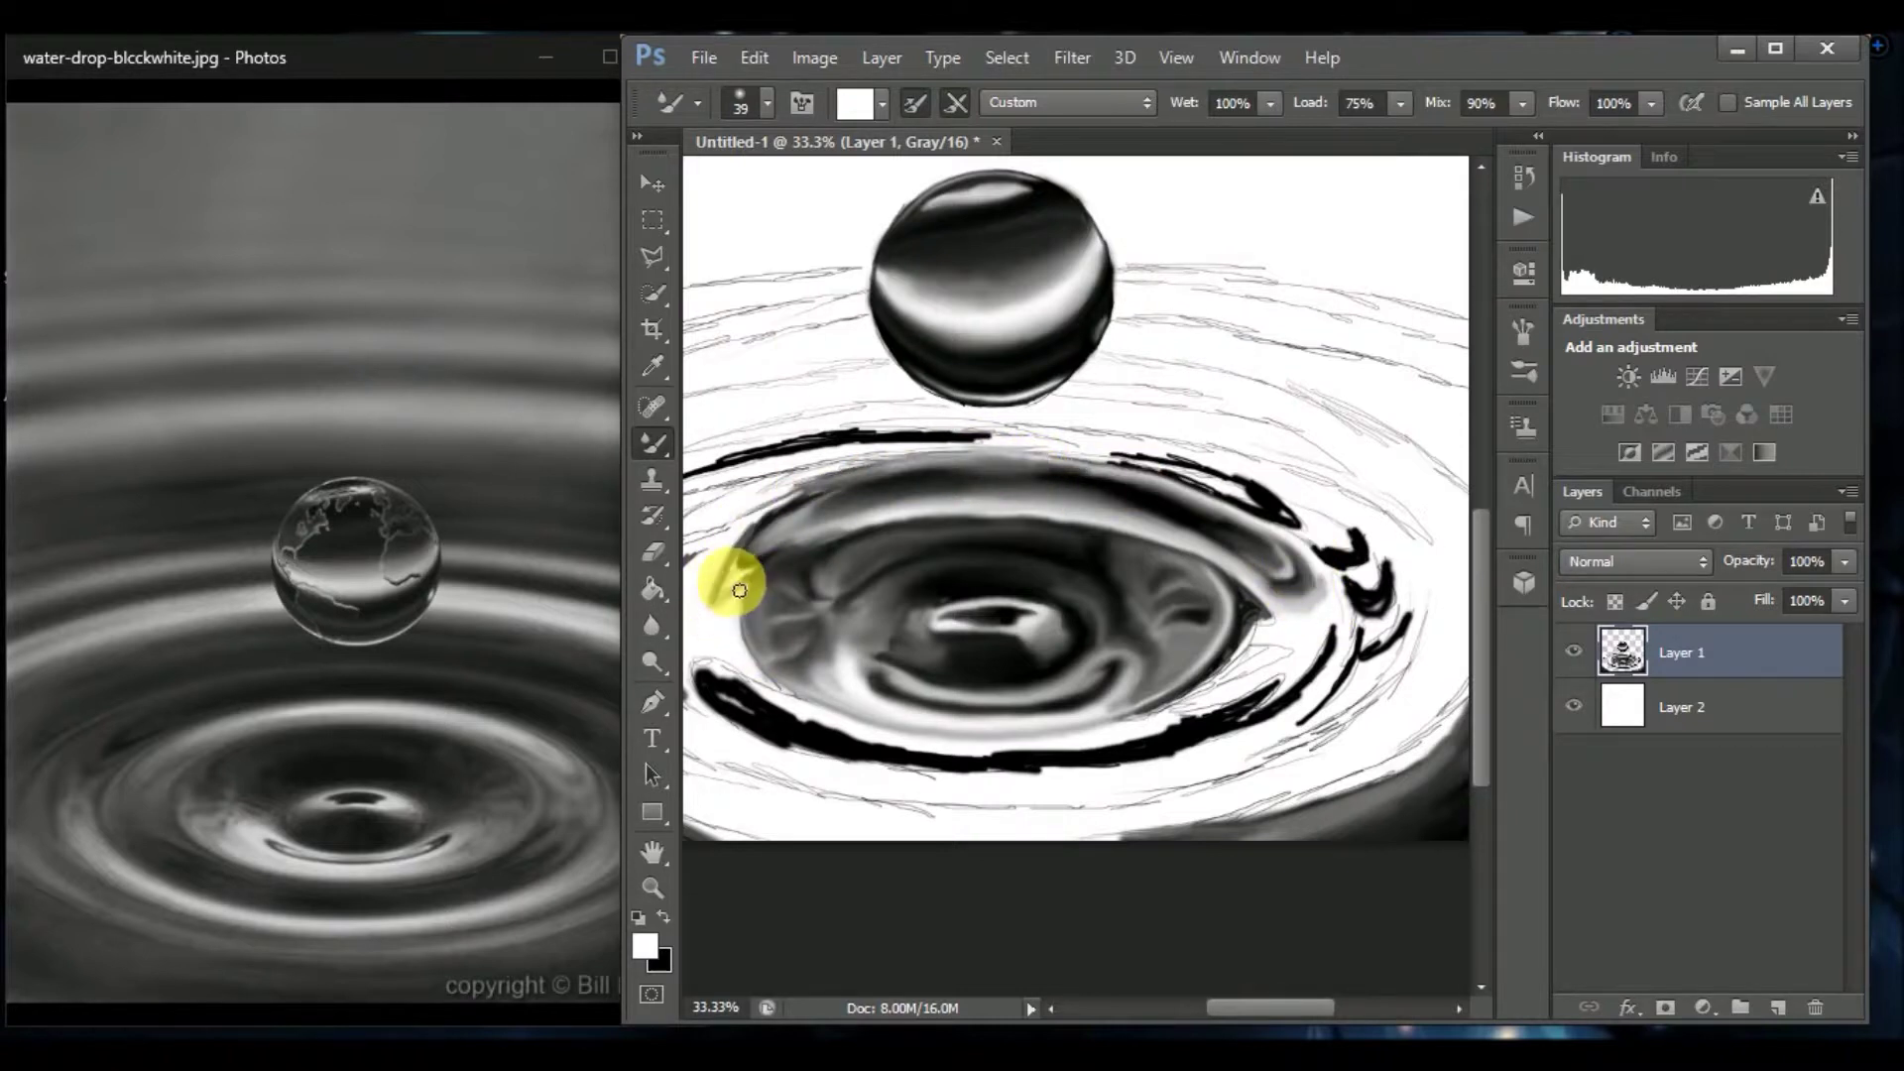
pyautogui.moveTo(1242, 488); pyautogui.dragTo(1371, 552)
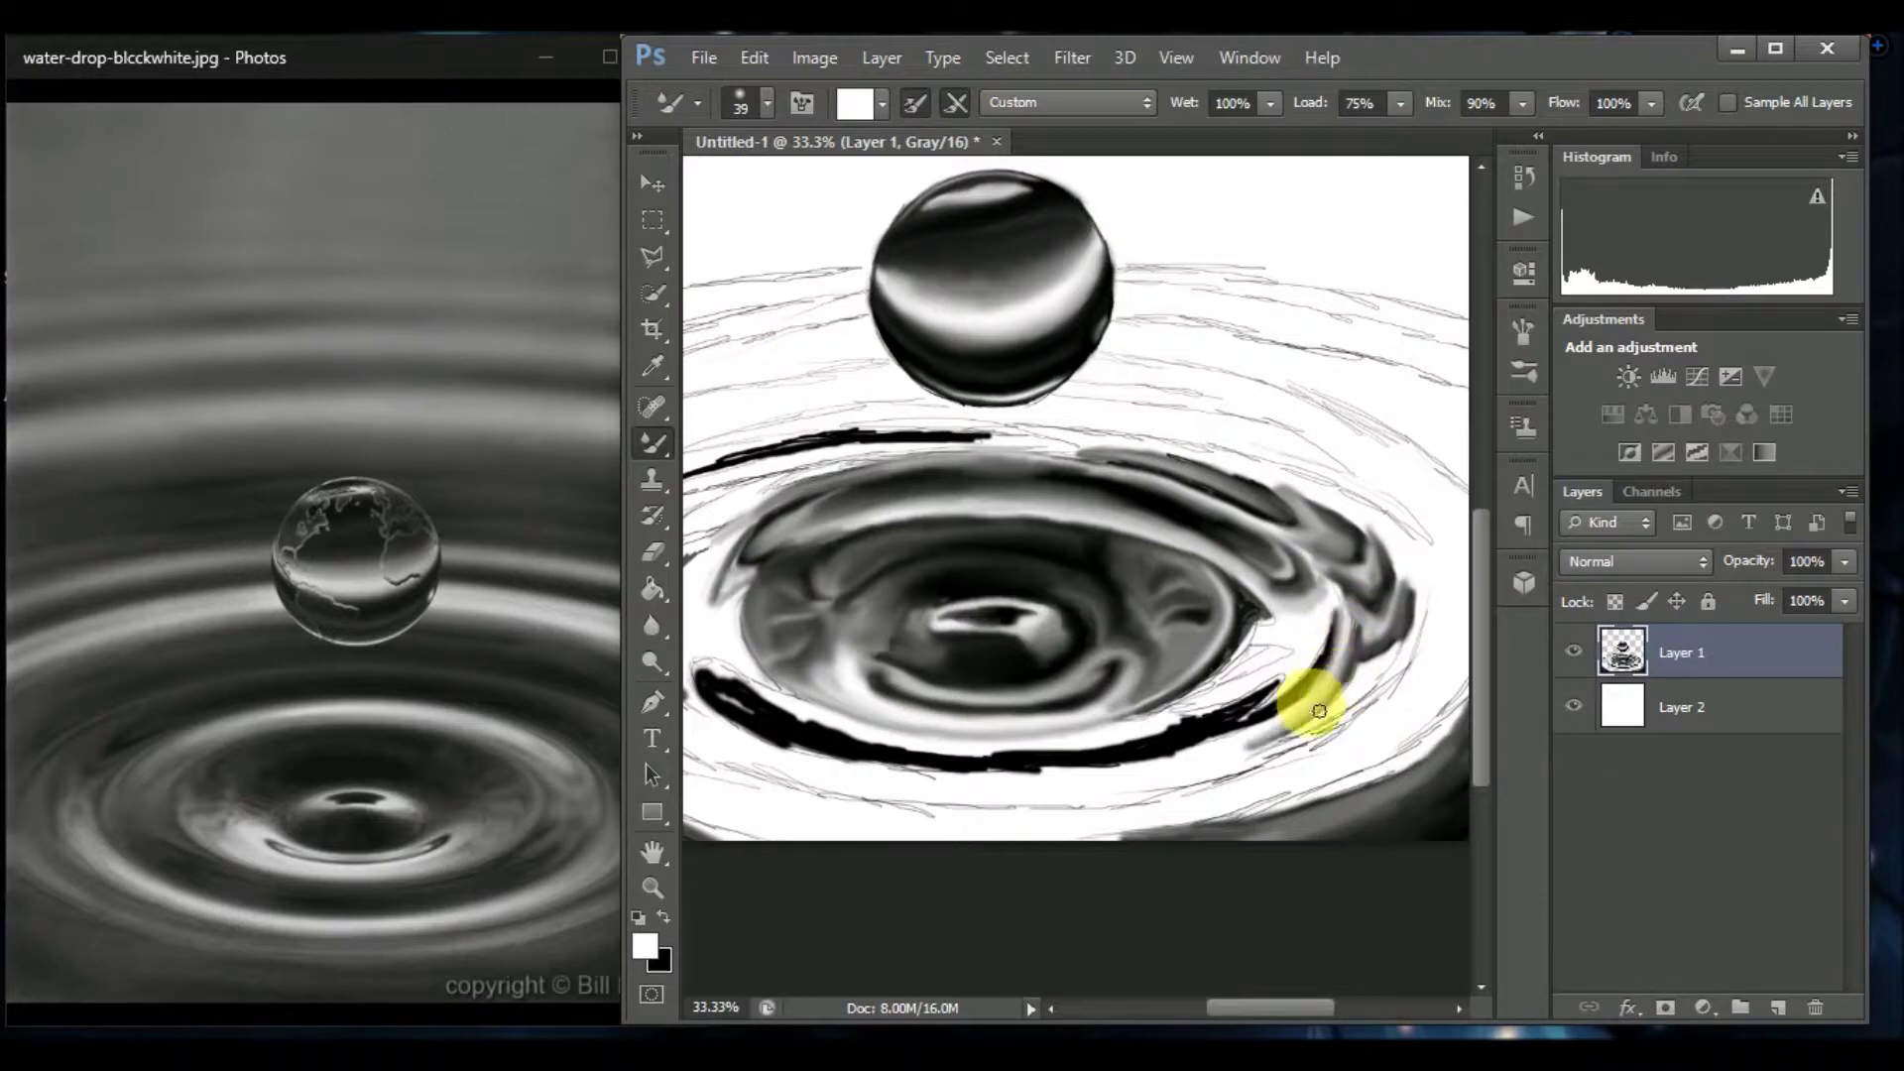
pyautogui.moveTo(1254, 723); pyautogui.dragTo(1223, 699)
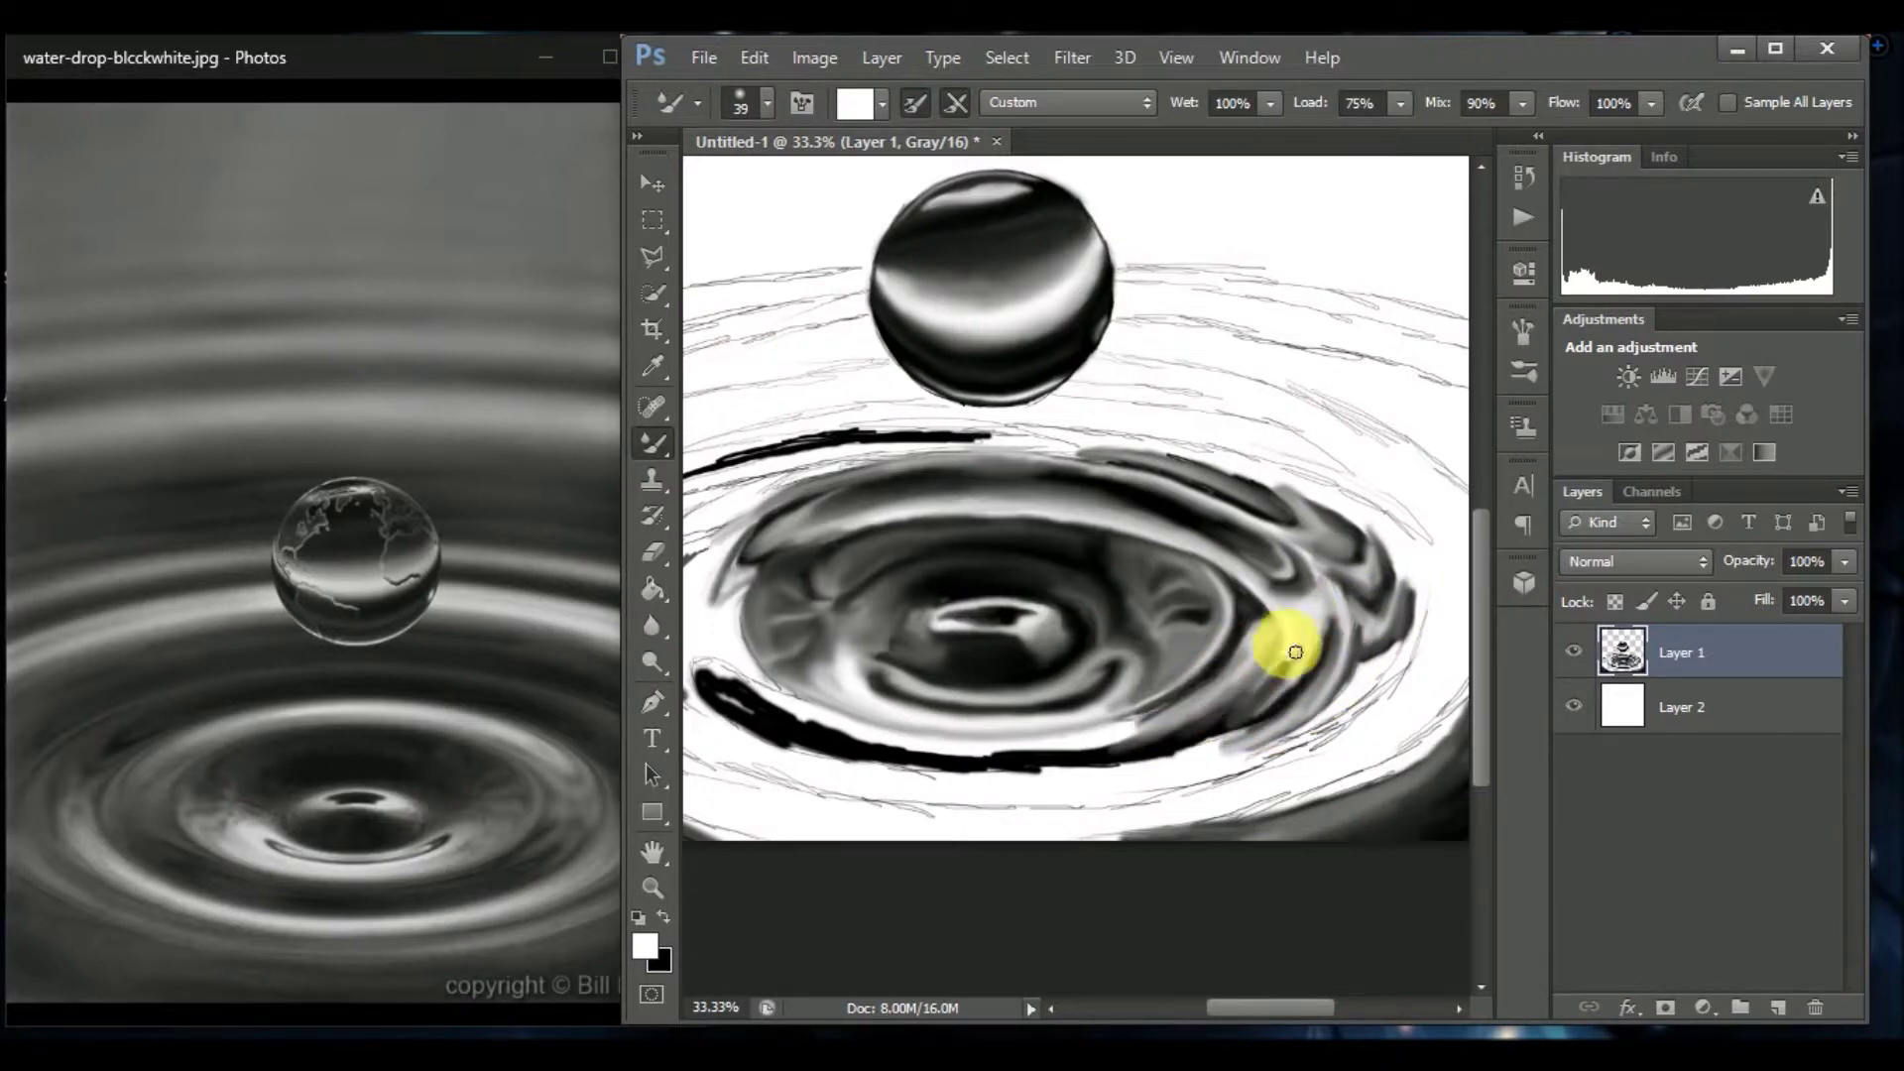
# Blend the lower and left-hand black ripple strokes into grey shading.
pyautogui.hscroll(-1, 1290, 618)
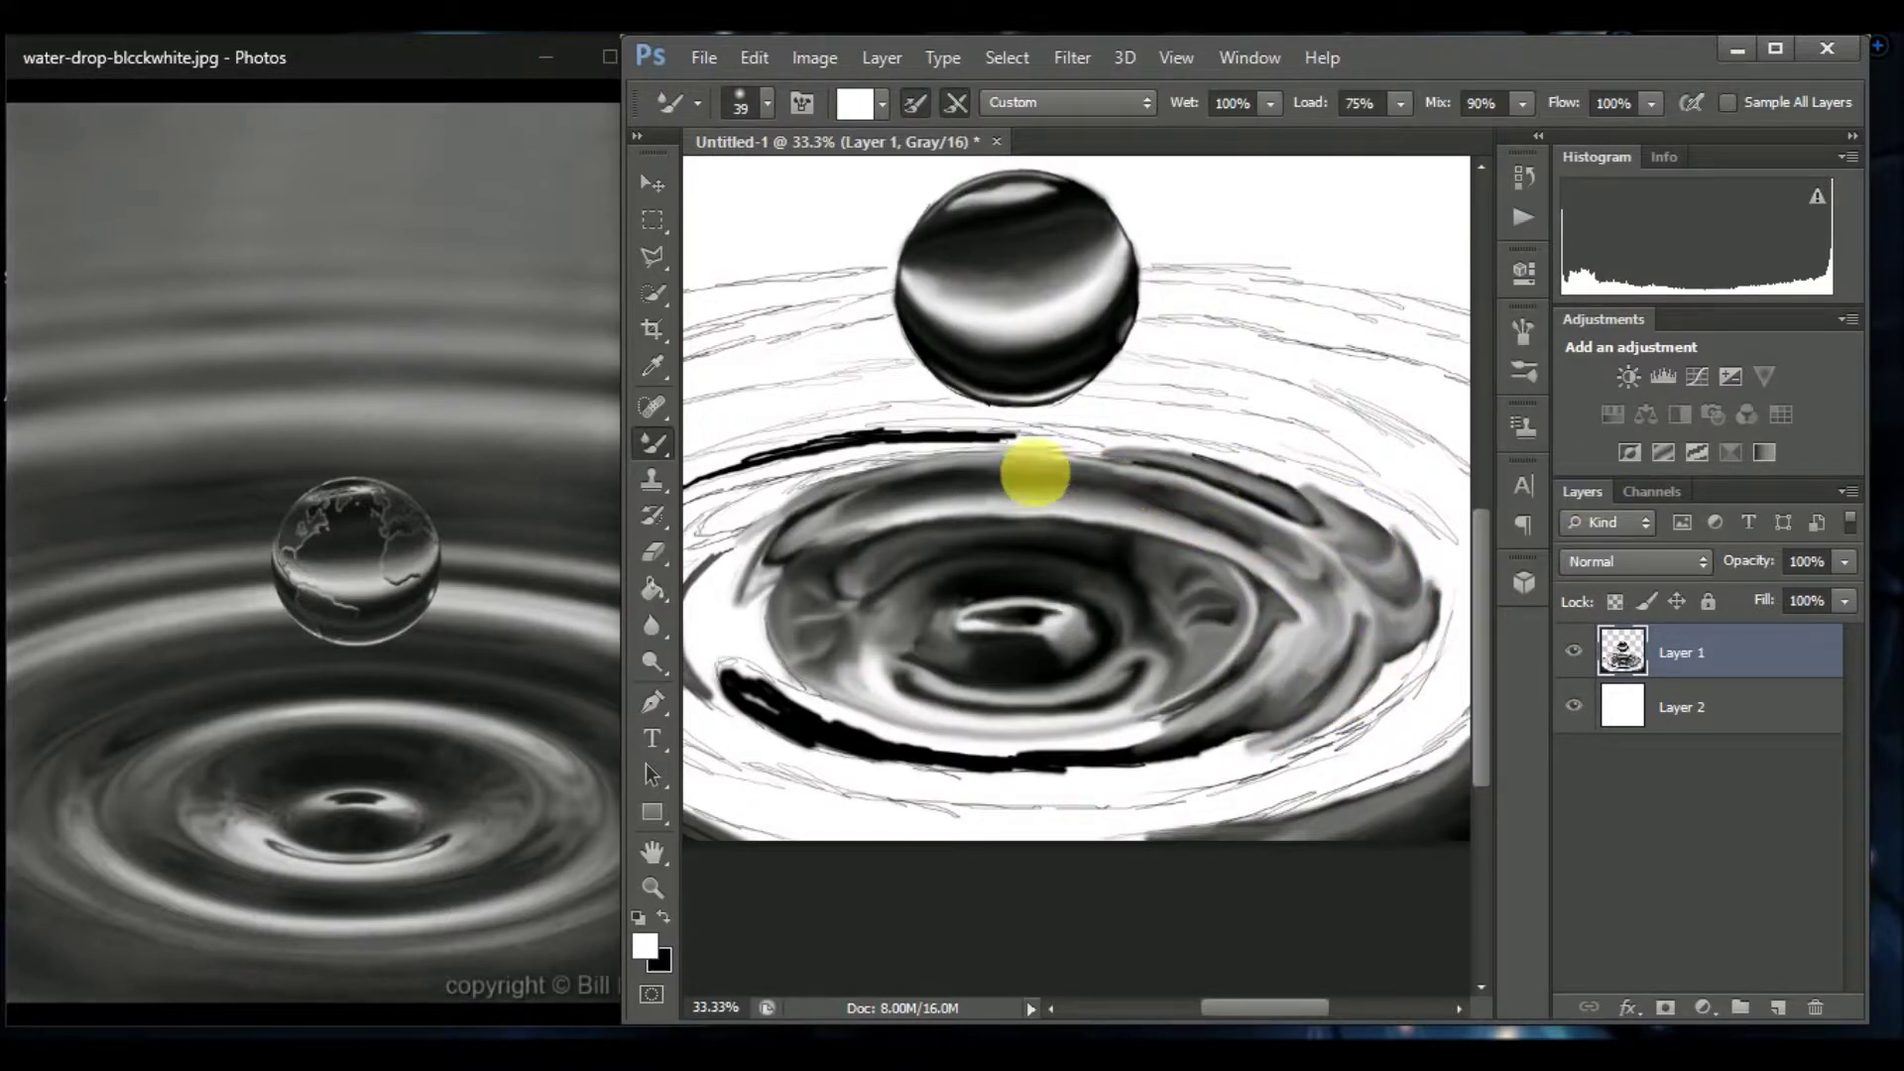
pyautogui.hscroll(-3, 995, 498)
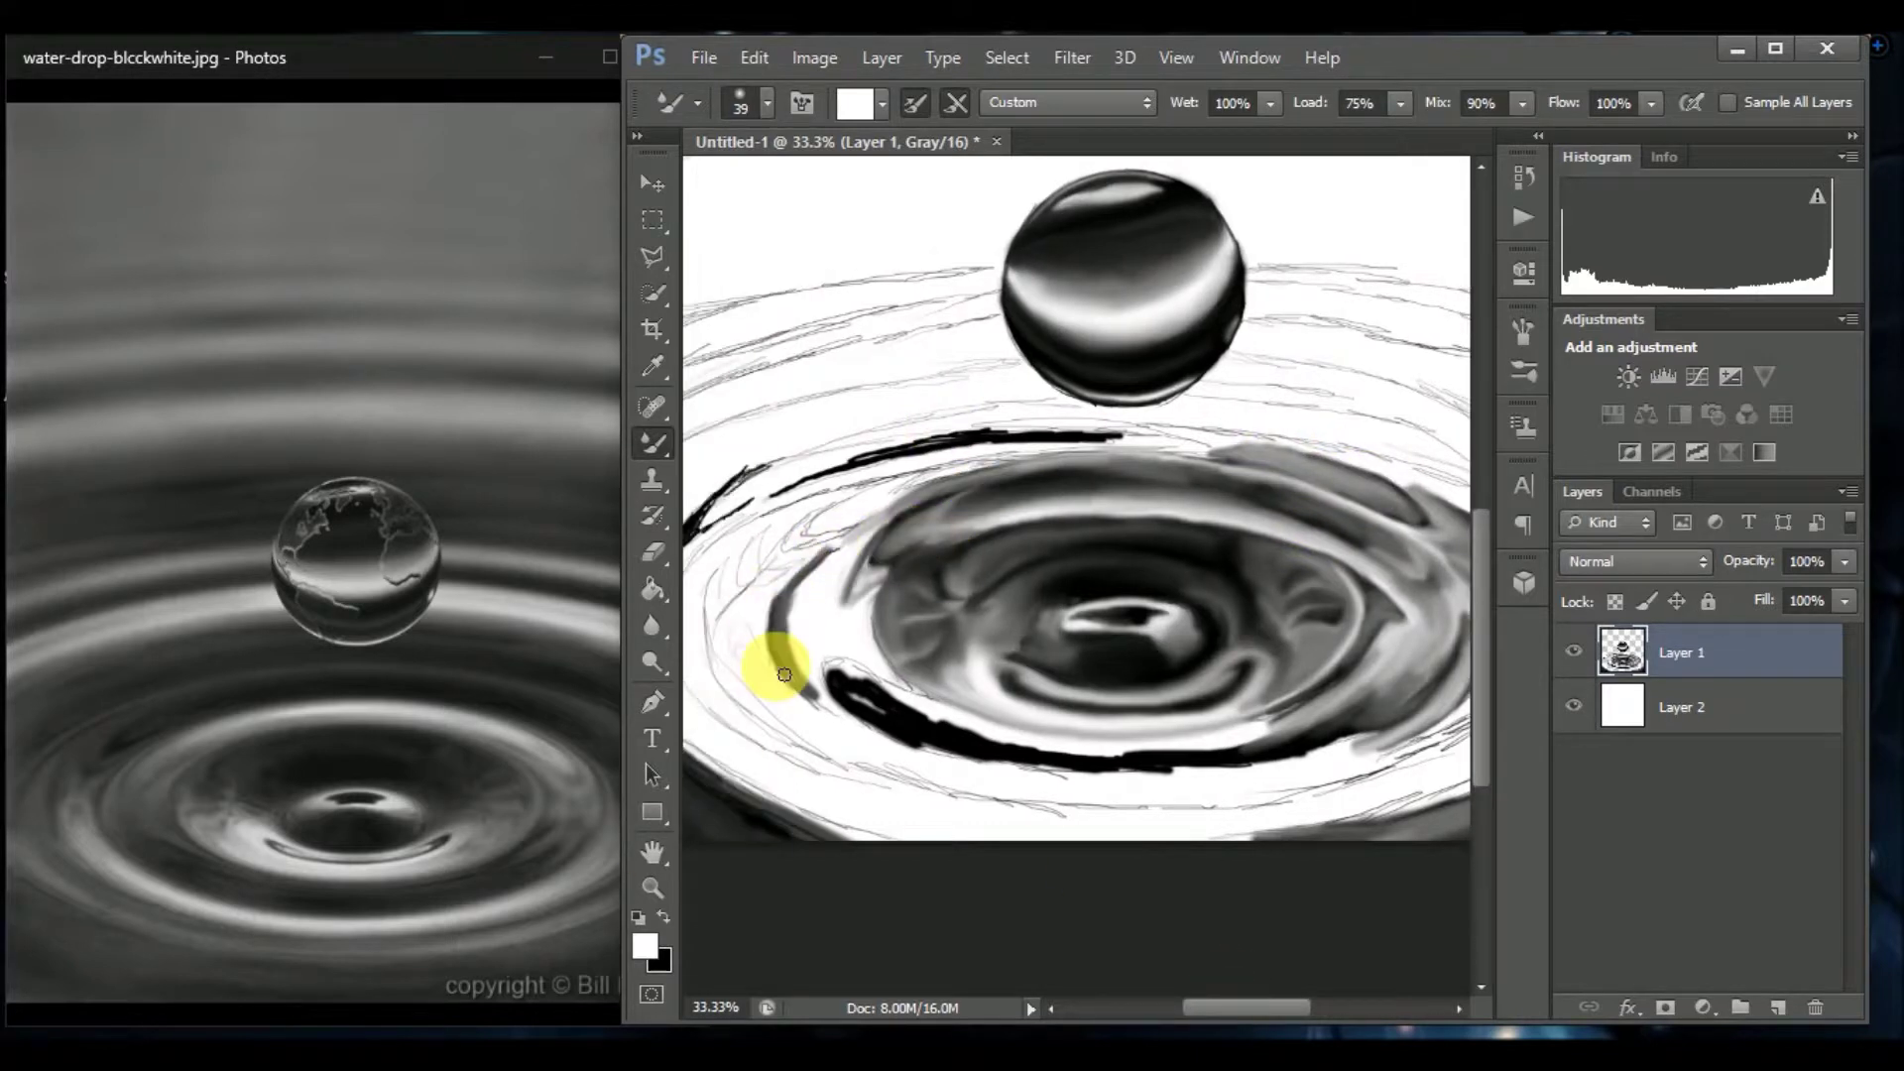
pyautogui.moveTo(867, 551); pyautogui.dragTo(874, 610)
pyautogui.moveTo(870, 741)
pyautogui.mouseDown()
pyautogui.moveTo(1220, 765)
pyautogui.moveTo(1284, 729)
pyautogui.mouseUp()
pyautogui.moveTo(976, 751); pyautogui.dragTo(1230, 746)
pyautogui.press('x')
pyautogui.moveTo(1020, 745); pyautogui.dragTo(878, 622)
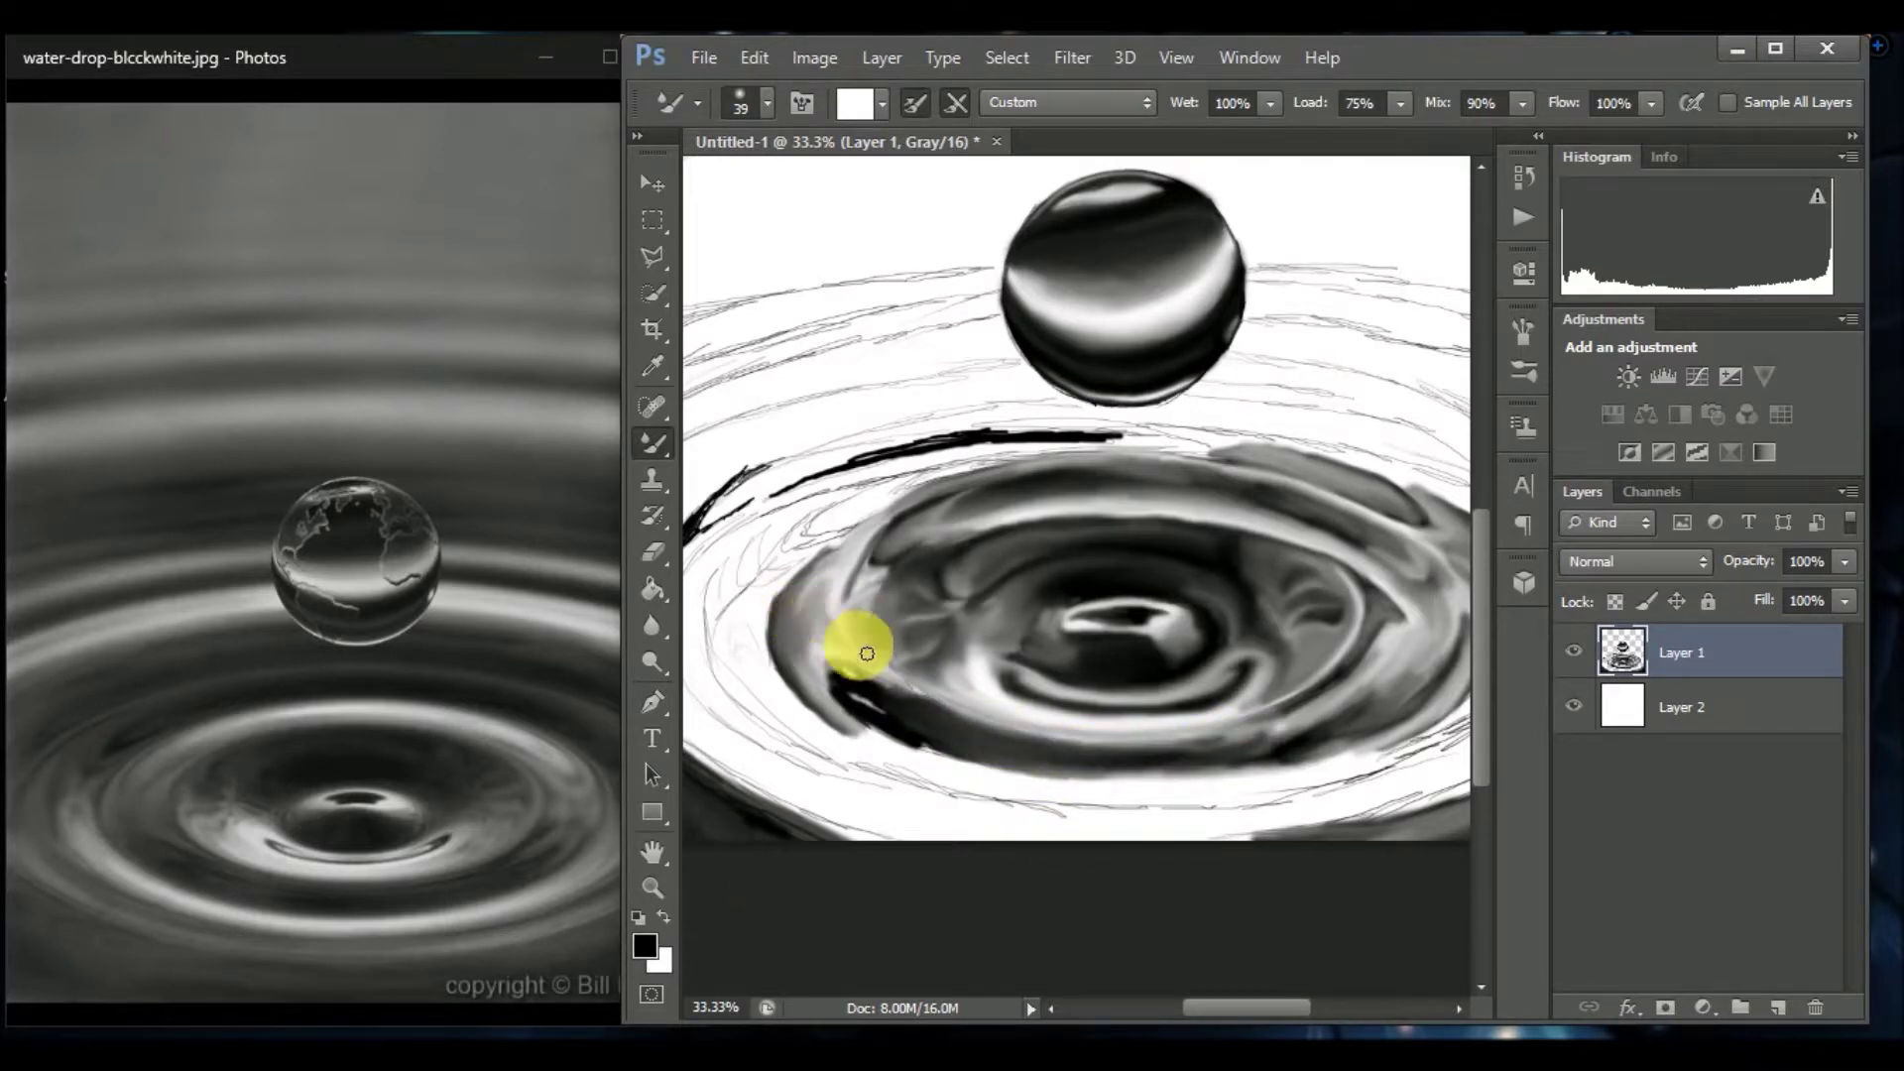
pyautogui.moveTo(787, 522)
pyautogui.mouseDown()
pyautogui.moveTo(777, 510)
pyautogui.moveTo(863, 565)
pyautogui.moveTo(808, 595)
pyautogui.moveTo(652, 556)
pyautogui.moveTo(694, 486)
pyautogui.moveTo(842, 695)
pyautogui.moveTo(1131, 780)
pyautogui.mouseUp()
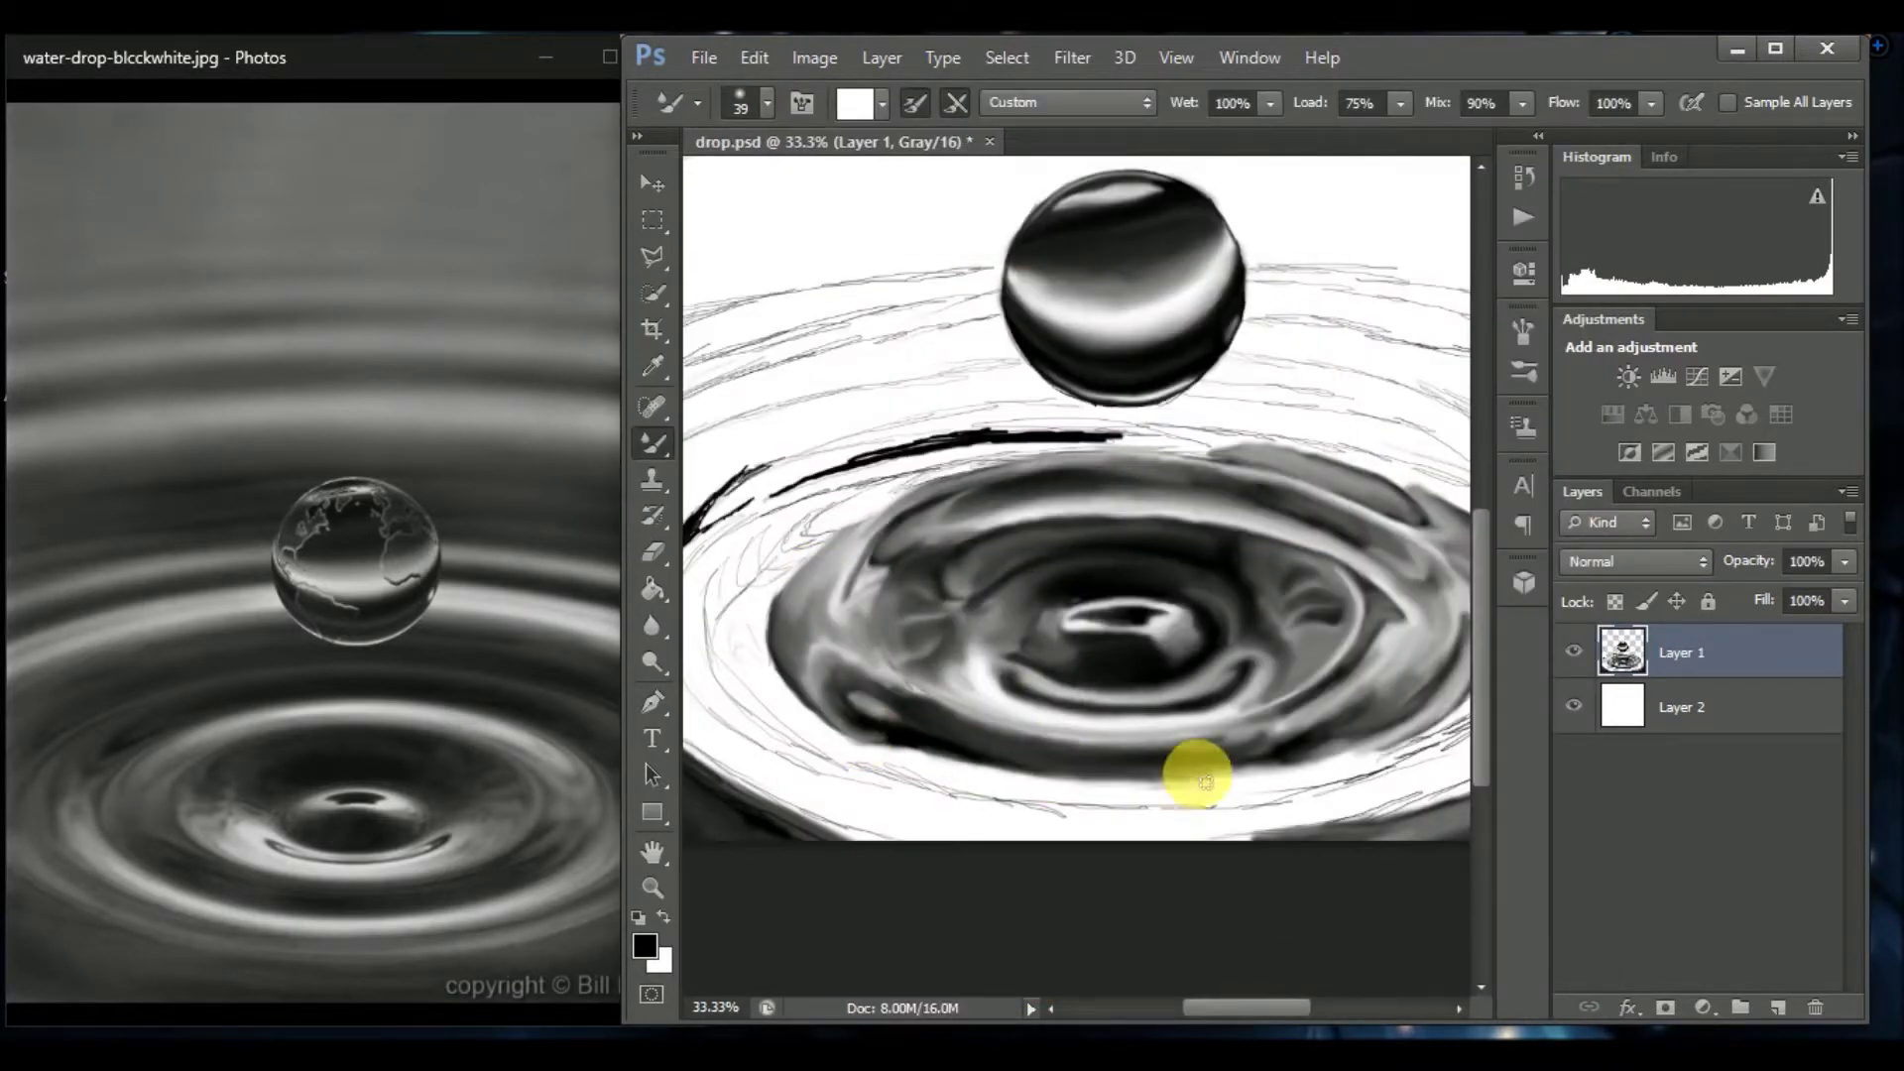
pyautogui.hotkey('shift', 'b')
pyautogui.moveTo(822, 820); pyautogui.dragTo(1121, 828)
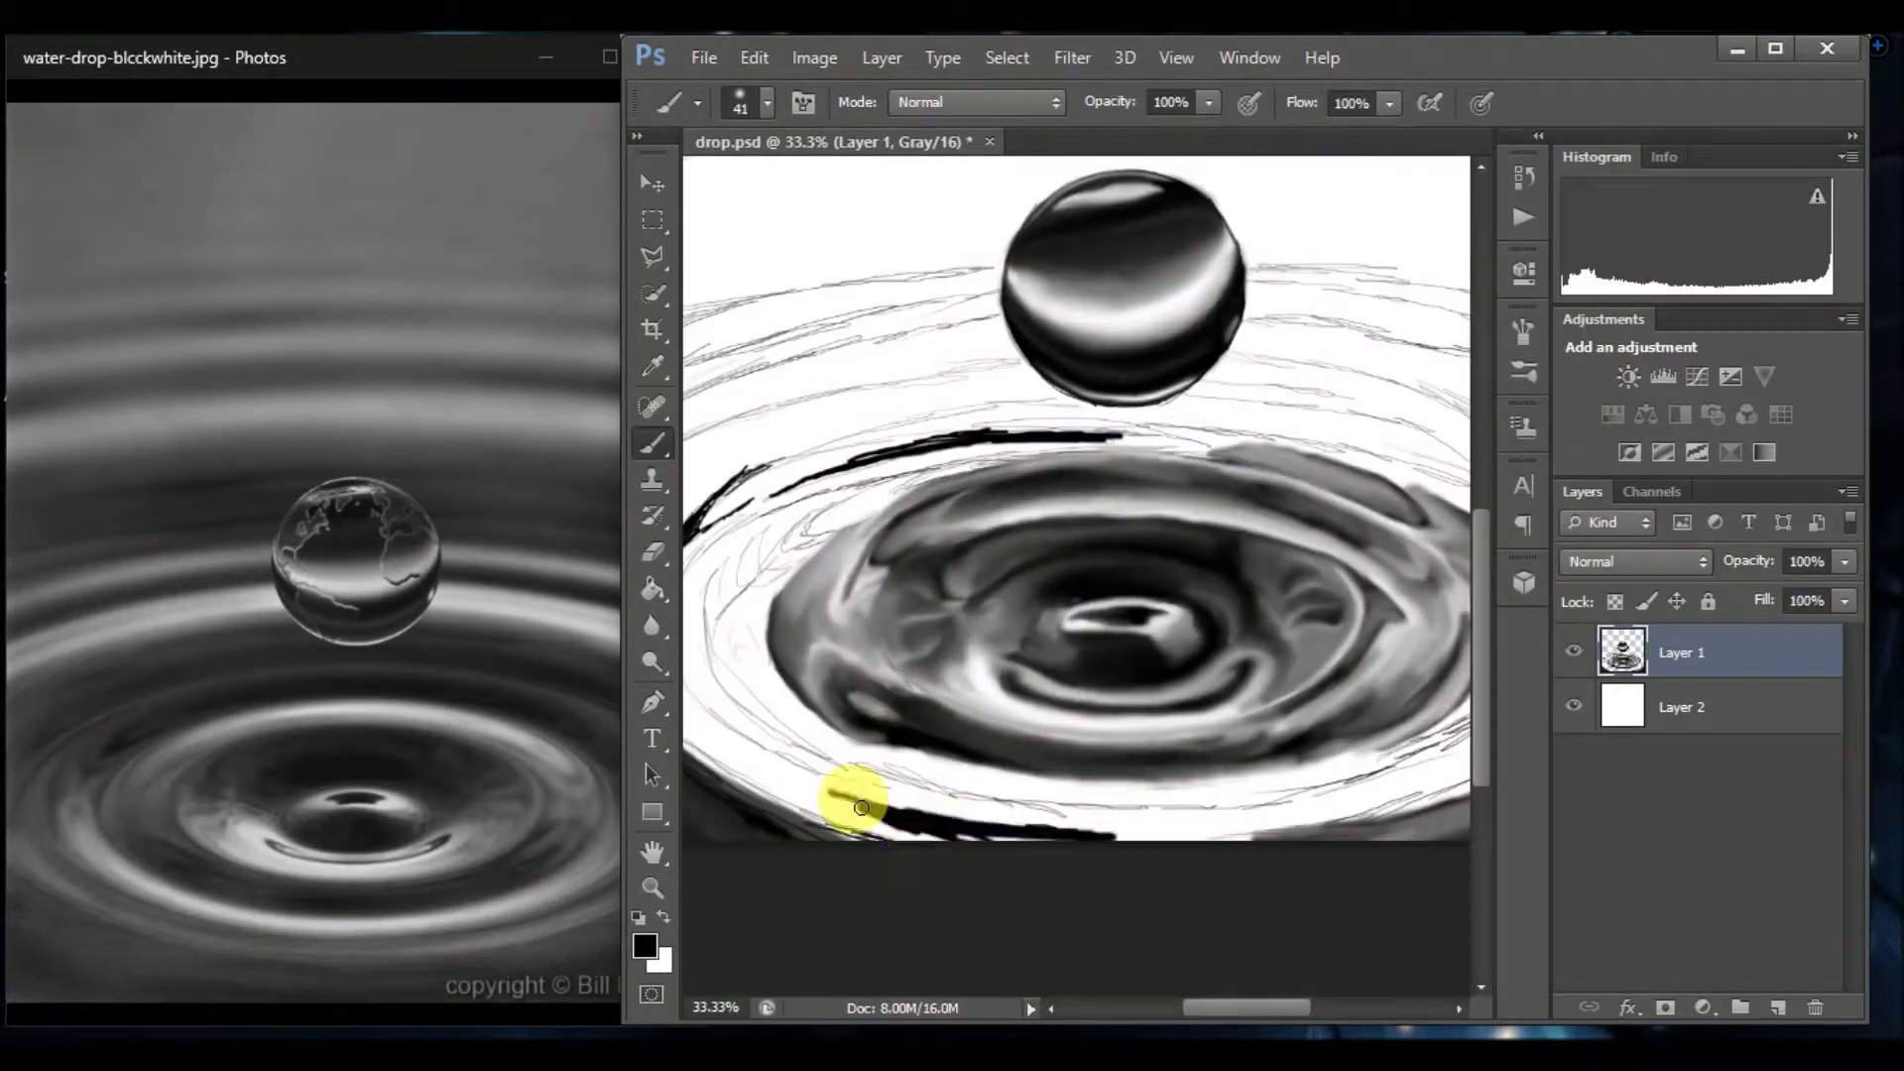
# Paint black strokes along the lower-left ripple edge, curving up the left side.
pyautogui.moveTo(1259, 1008); pyautogui.dragTo(1244, 1008)
pyautogui.moveTo(769, 657); pyautogui.dragTo(836, 749)
pyautogui.moveTo(746, 657); pyautogui.dragTo(848, 539)
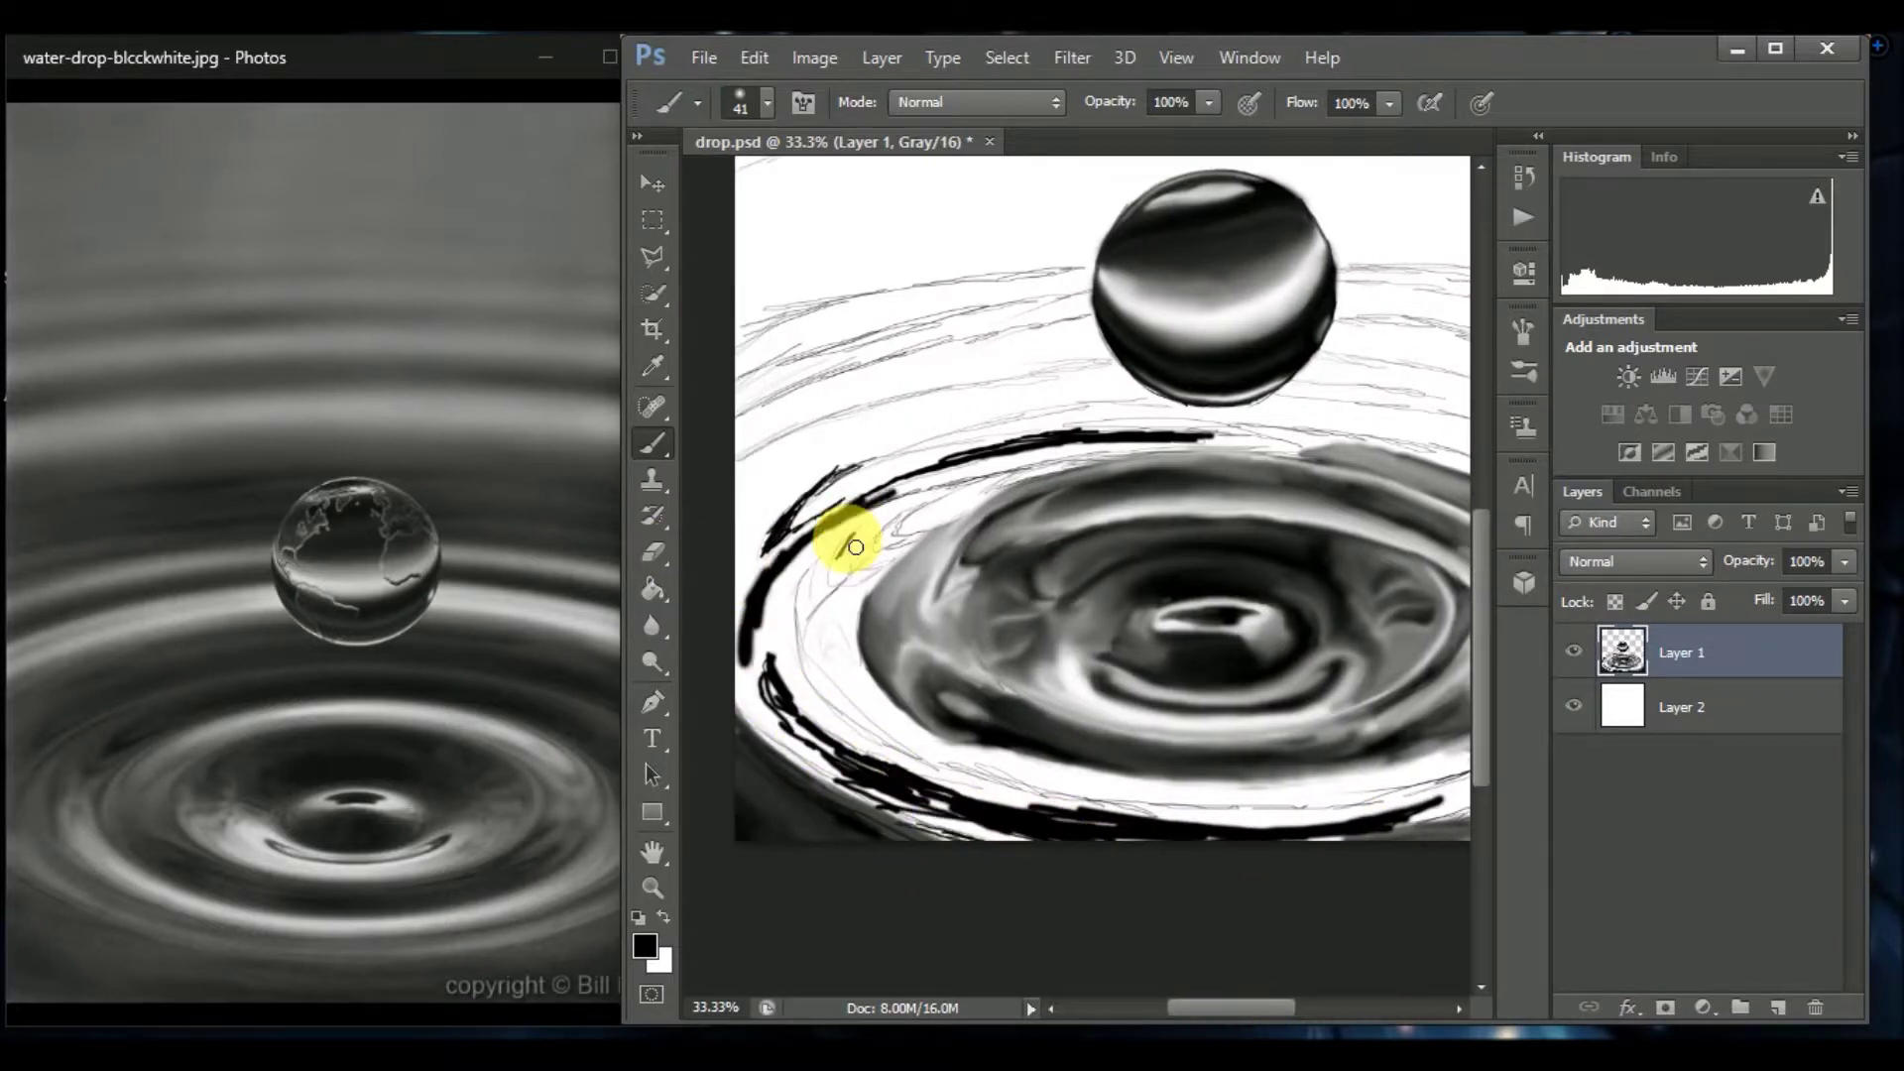
# Zoom in and smear the black left-edge strokes into the grey with the Mixer Brush.
pyautogui.press('x')
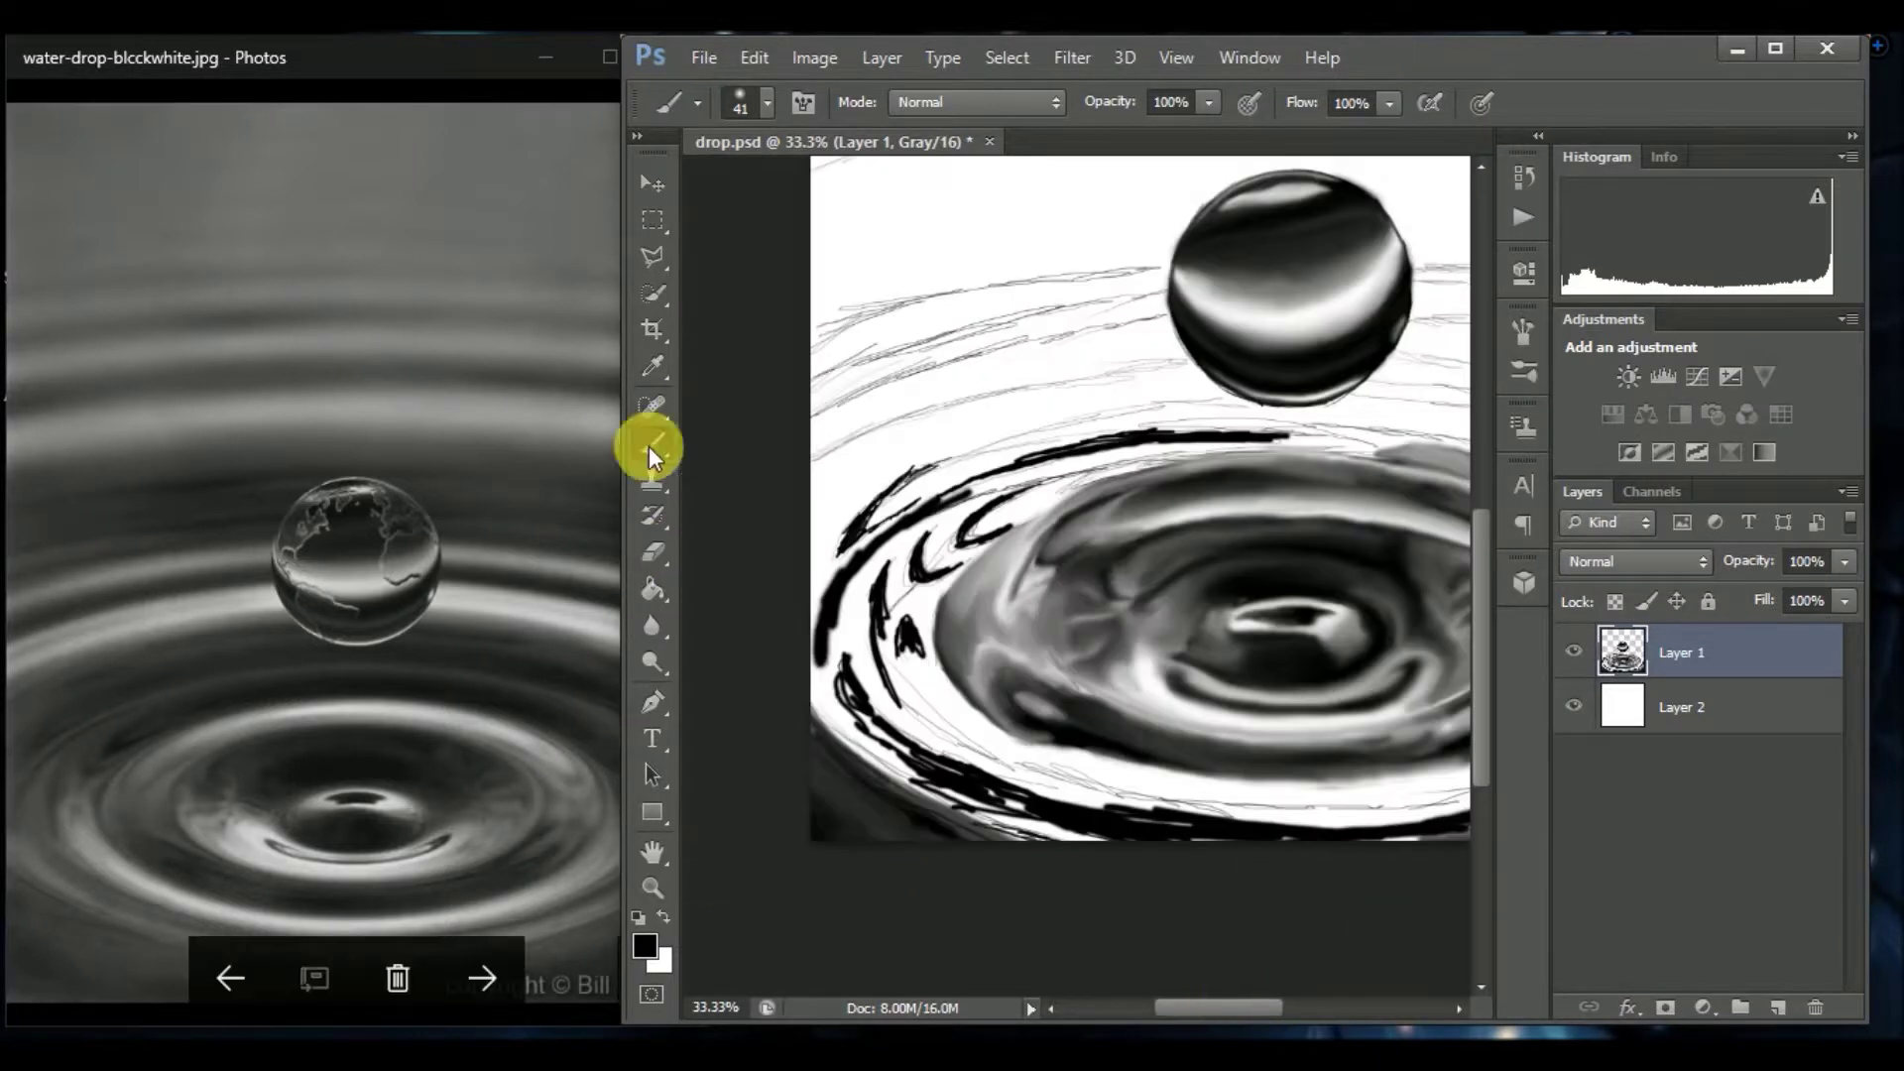
pyautogui.hotkey('ctrl', '+')
pyautogui.hotkey('shift', 'b')
pyautogui.moveTo(1271, 448)
pyautogui.mouseDown()
pyautogui.moveTo(913, 553)
pyautogui.moveTo(1020, 501)
pyautogui.moveTo(860, 585)
pyautogui.mouseUp()
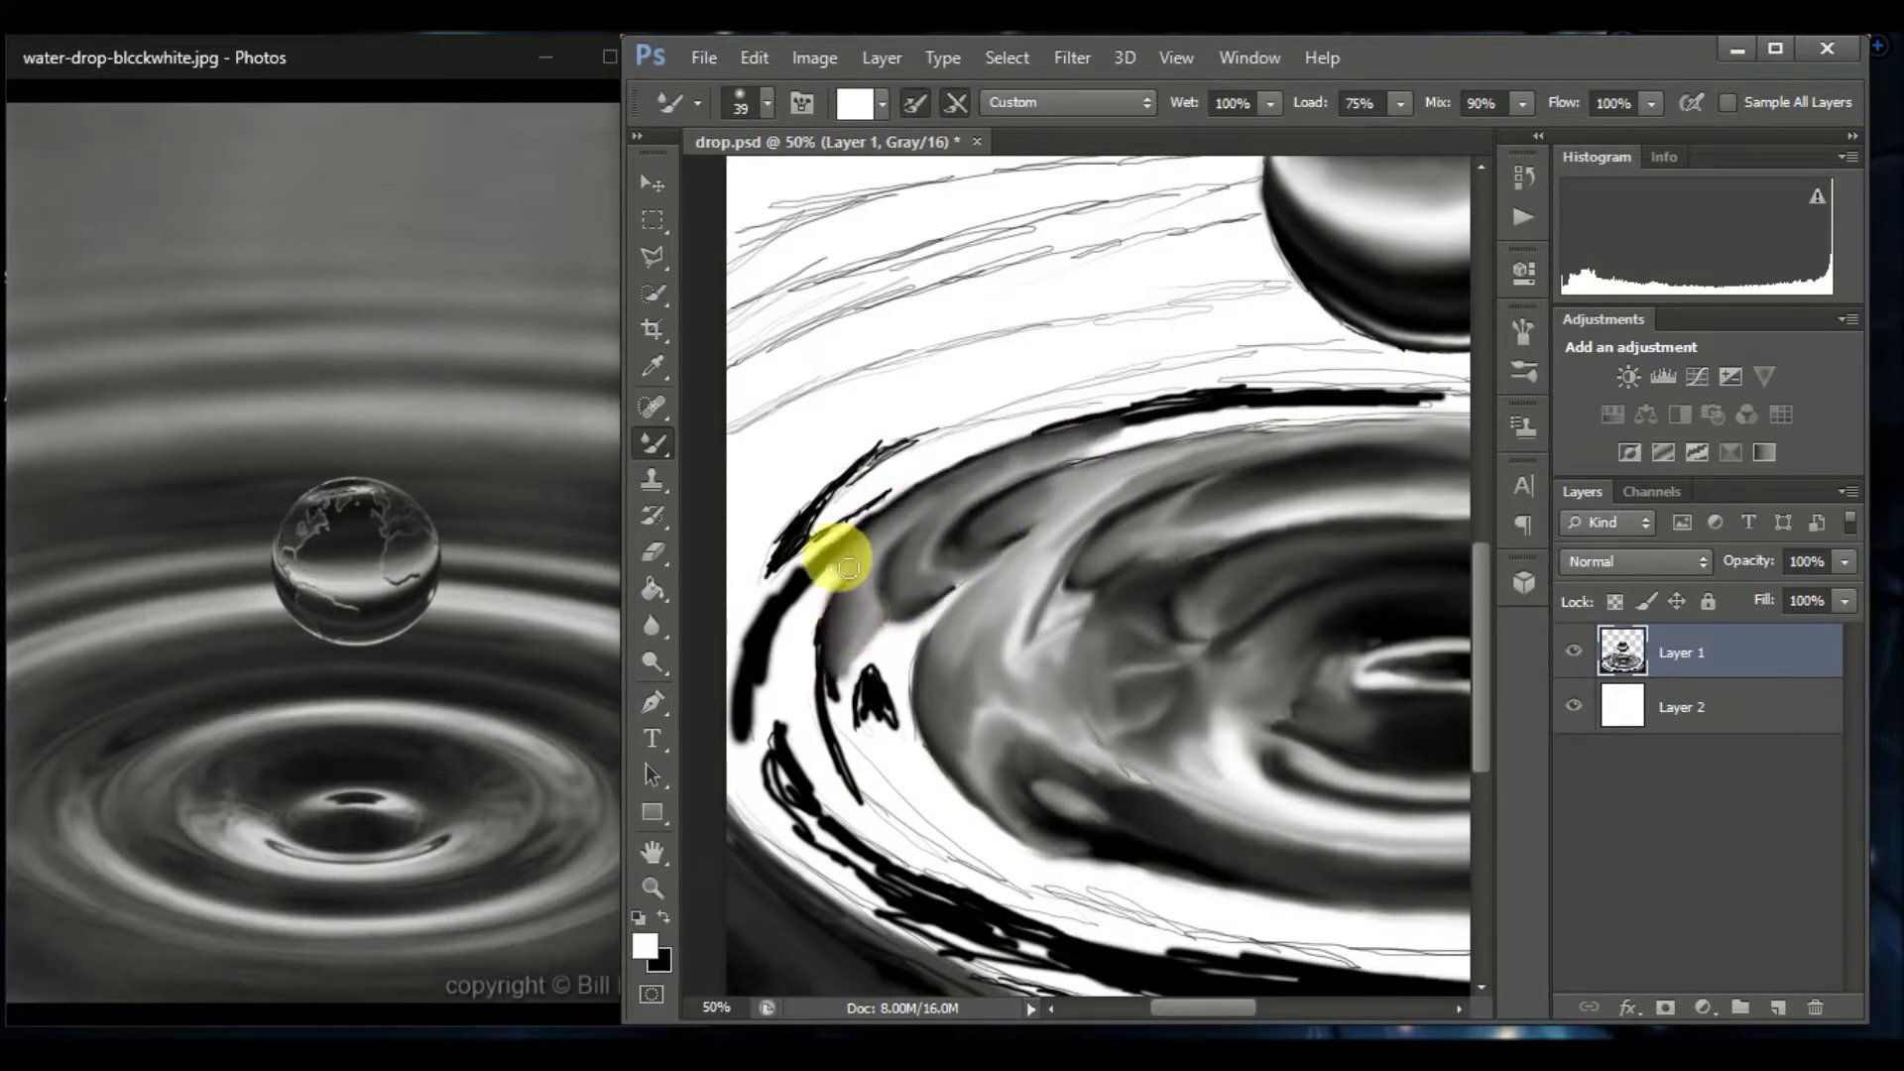
pyautogui.moveTo(761, 656); pyautogui.dragTo(802, 685)
pyautogui.press('x')
pyautogui.moveTo(820, 566)
pyautogui.mouseDown()
pyautogui.moveTo(787, 722)
pyautogui.moveTo(820, 727)
pyautogui.moveTo(770, 830)
pyautogui.moveTo(814, 589)
pyautogui.mouseUp()
pyautogui.hotkey('ctrl', '+')
pyautogui.press('x')
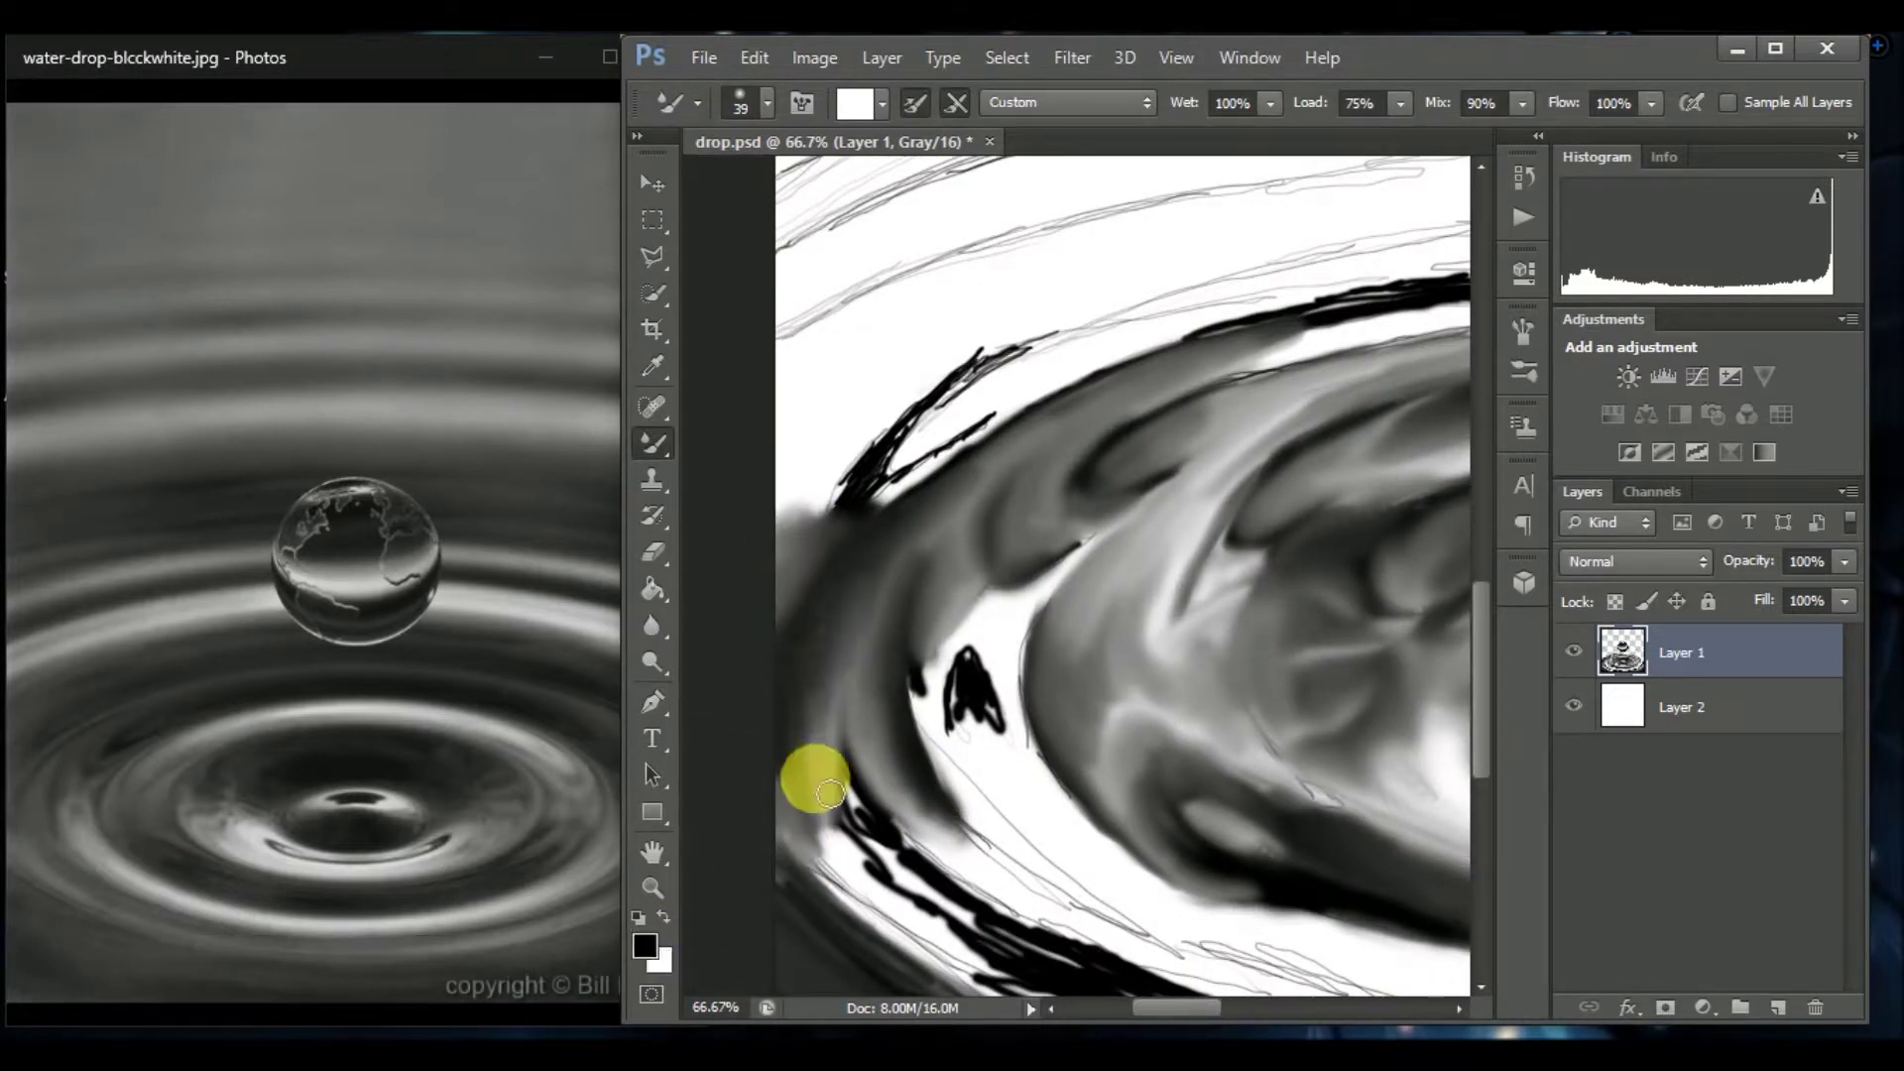
# Keep blending the left ripple edge, alternating black and white paint.
pyautogui.scroll(-3, 1483, 734)
pyautogui.hscroll(2, 1096, 884)
pyautogui.hscroll(-4, 867, 808)
pyautogui.hscroll(5, 1046, 922)
pyautogui.press('x')
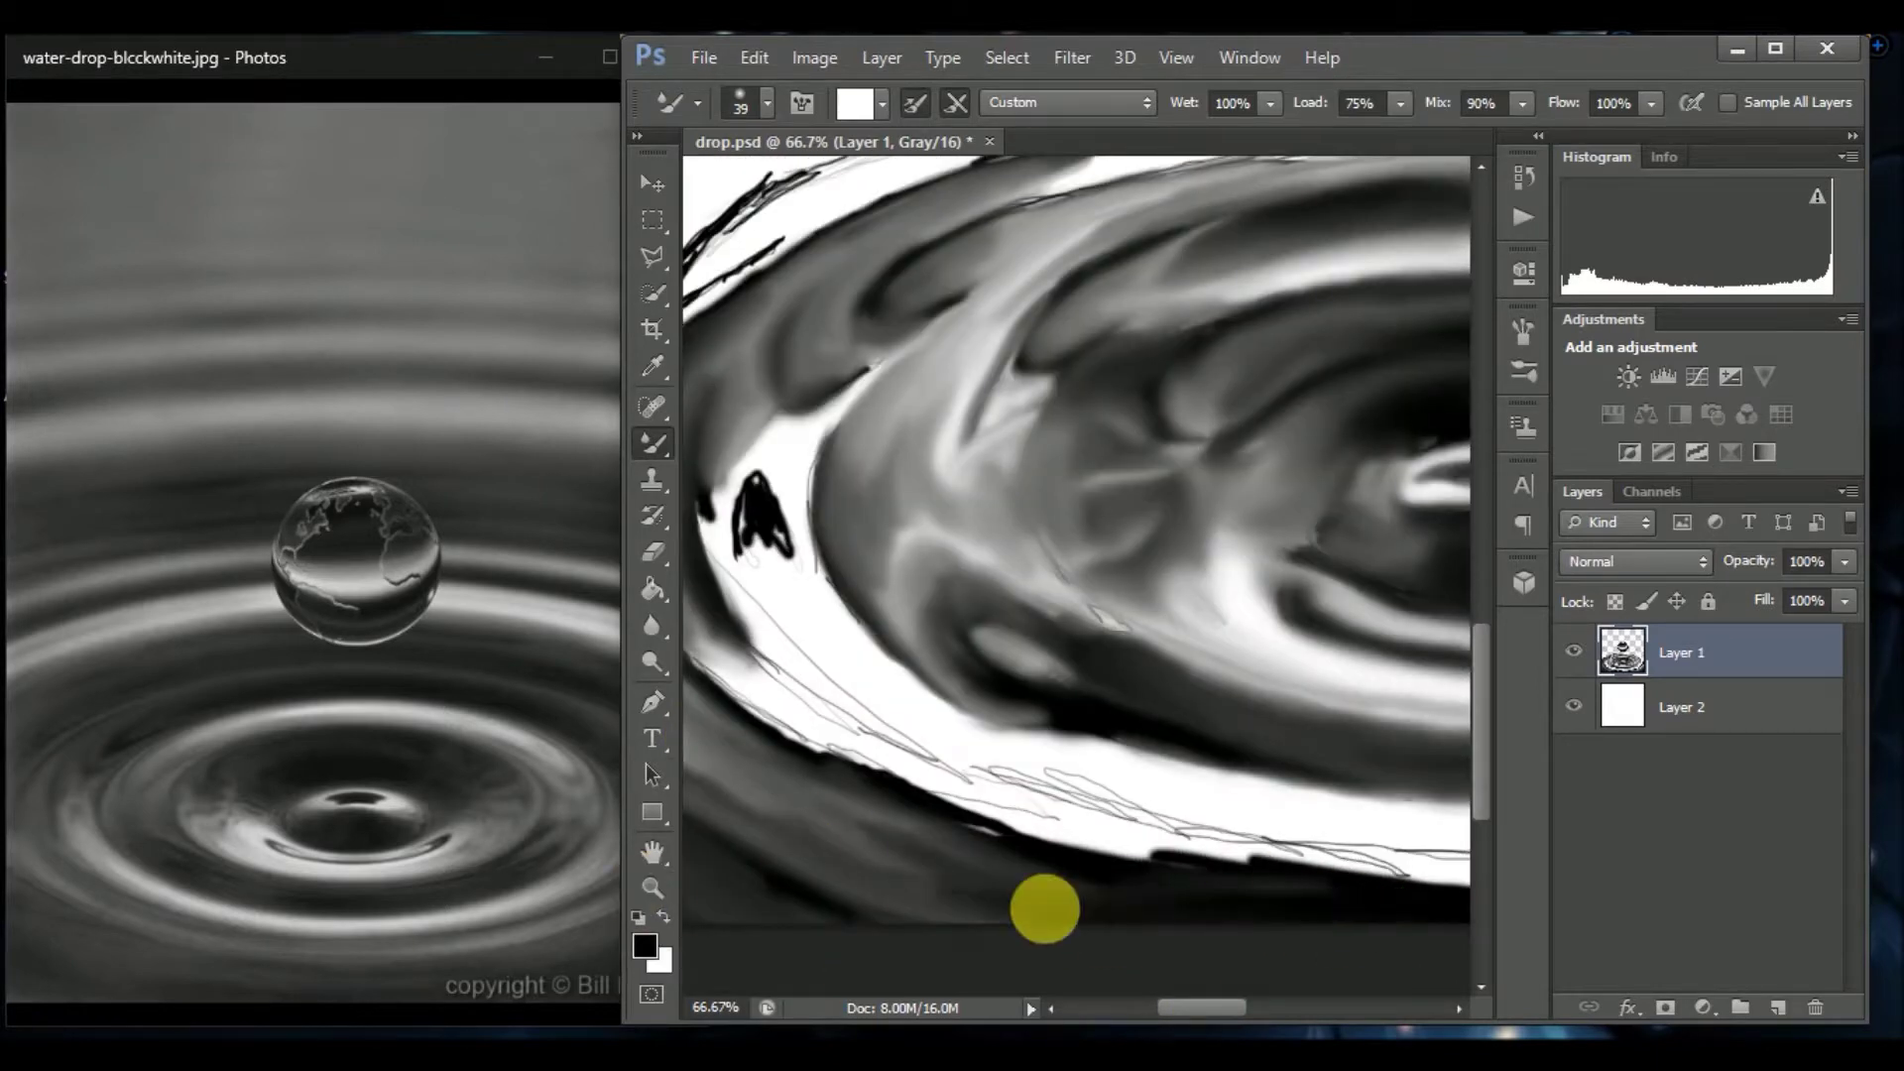
pyautogui.hscroll(-2, 992, 843)
pyautogui.press('x')
pyautogui.hscroll(8, 883, 843)
pyautogui.hscroll(-2, 892, 928)
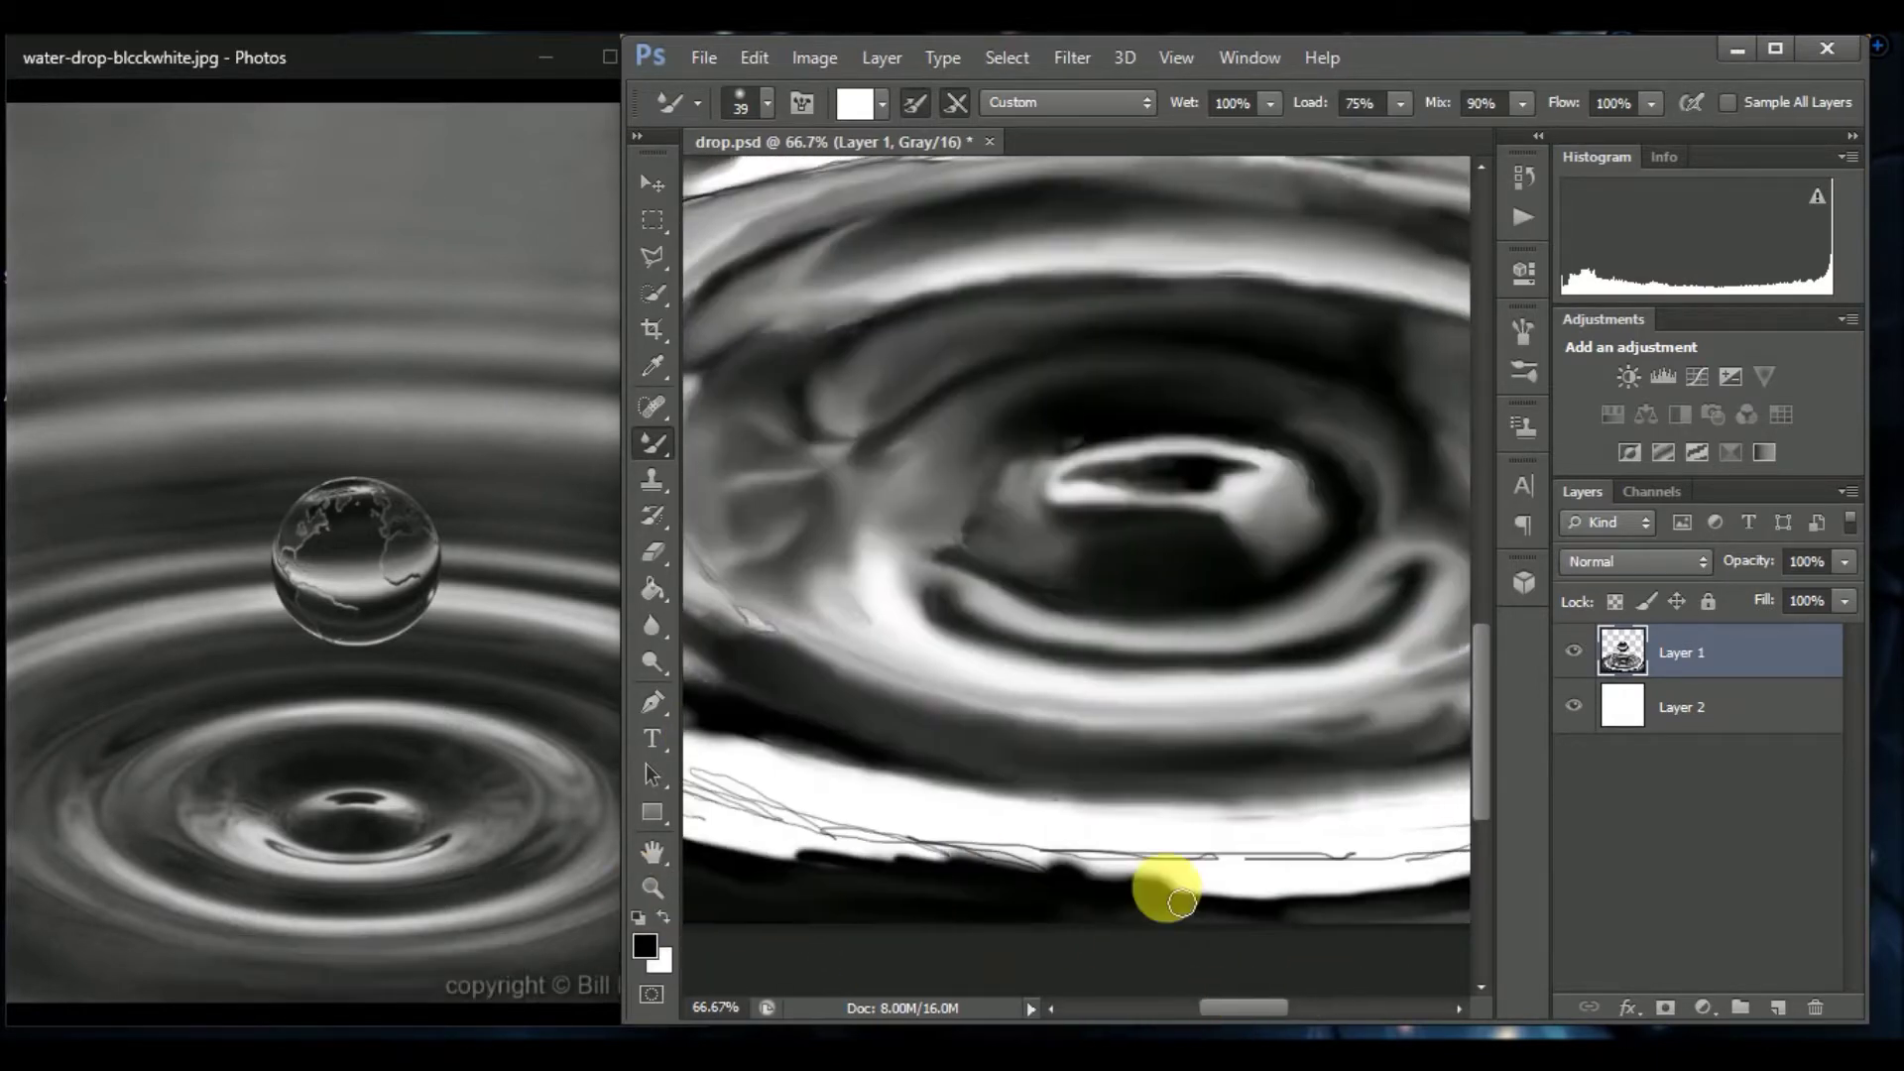
pyautogui.hscroll(-5, 1160, 884)
pyautogui.hscroll(5, 943, 731)
pyautogui.press('x')
pyautogui.click(1151, 892)
pyautogui.hscroll(3, 1151, 892)
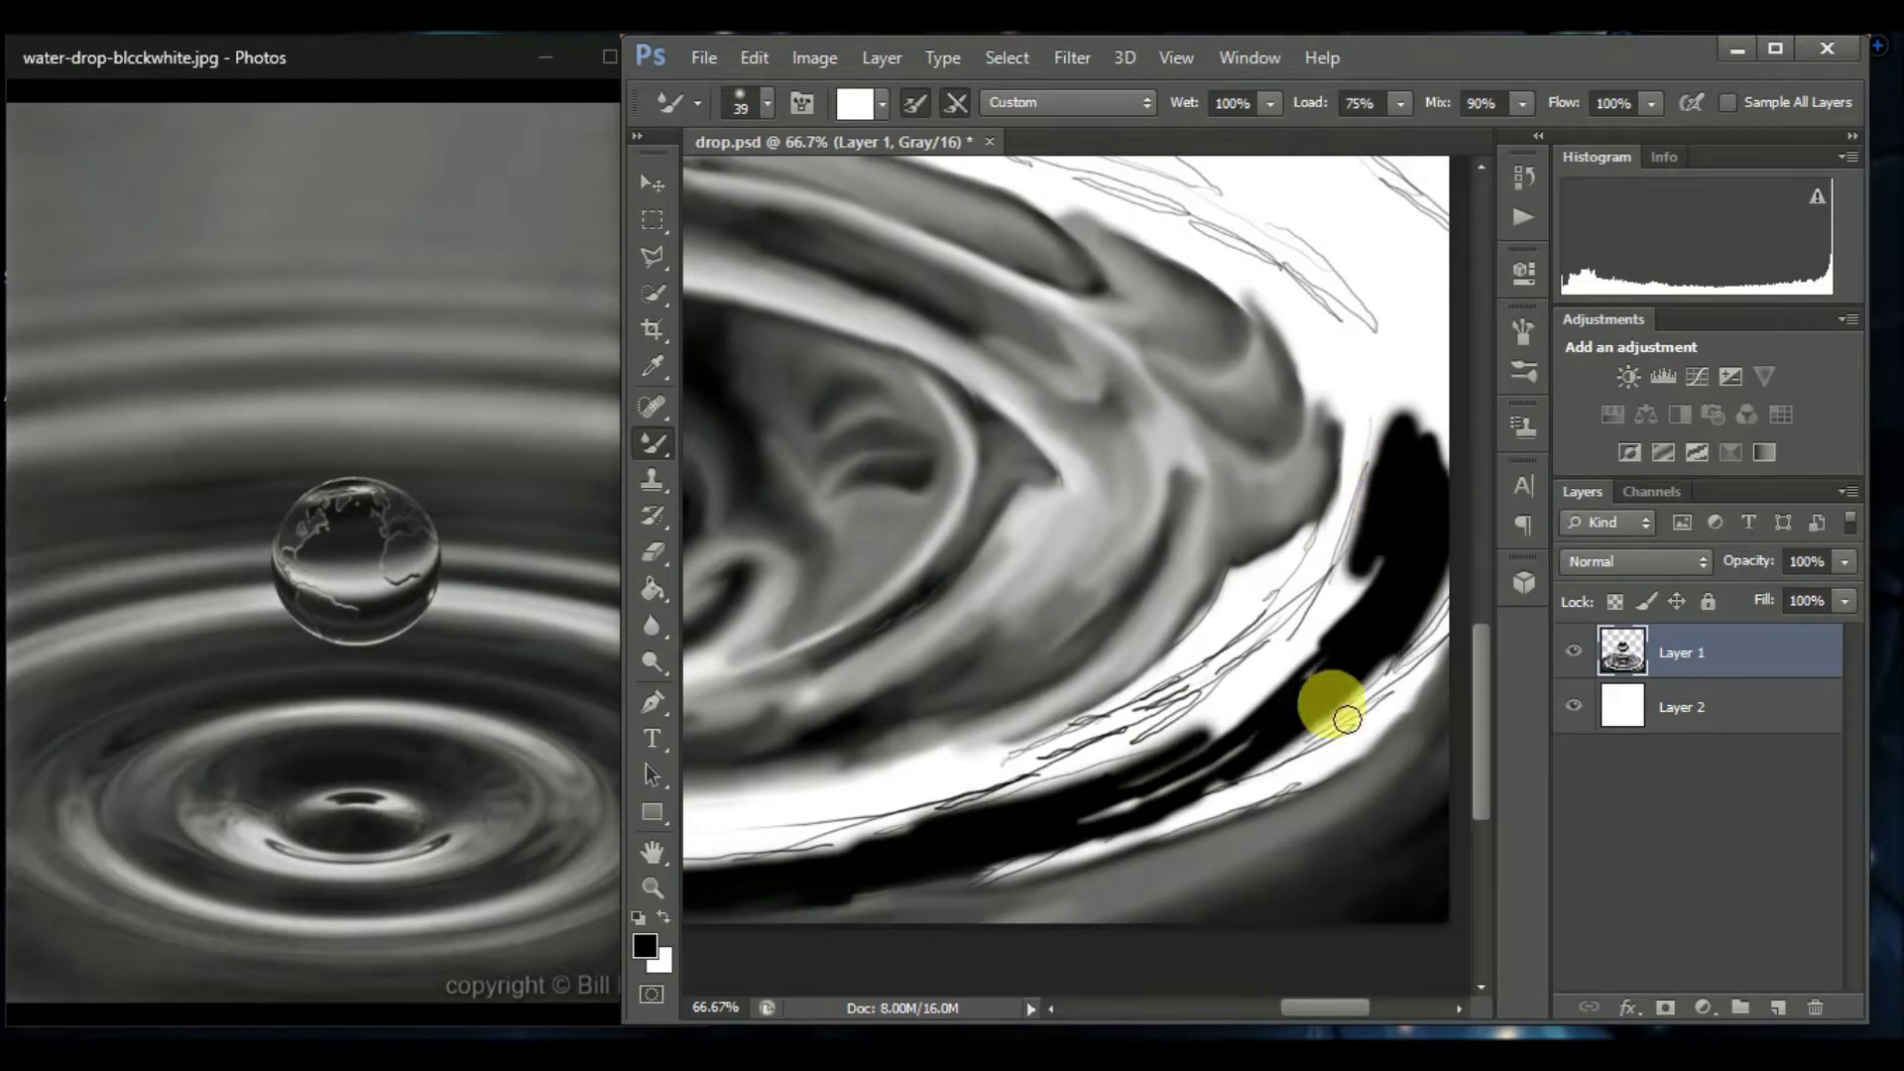
# Enlarge the brush to size 123 and paint white over the stray black blob.
pyautogui.rightClick(943, 935)
pyautogui.write('123')
pyautogui.press('Return')
pyautogui.hscroll(-5, 992, 843)
pyautogui.hscroll(3, 1255, 903)
pyautogui.press('x')
pyautogui.moveTo(992, 709)
pyautogui.mouseDown()
pyautogui.moveTo(928, 553)
pyautogui.moveTo(1041, 786)
pyautogui.moveTo(925, 501)
pyautogui.moveTo(991, 539)
pyautogui.moveTo(978, 429)
pyautogui.moveTo(939, 668)
pyautogui.moveTo(955, 799)
pyautogui.moveTo(1215, 809)
pyautogui.moveTo(982, 837)
pyautogui.moveTo(1140, 807)
pyautogui.moveTo(1420, 681)
pyautogui.moveTo(1084, 723)
pyautogui.moveTo(1276, 532)
pyautogui.moveTo(872, 859)
pyautogui.moveTo(1210, 620)
pyautogui.mouseUp()
# Scroll across the ripple and zoom out to view the whole painting.
pyautogui.hscroll(2, 939, 668)
pyautogui.hscroll(2, 955, 798)
pyautogui.hscroll(2, 1215, 809)
pyautogui.hscroll(2, 982, 837)
pyautogui.hscroll(2, 1420, 682)
pyautogui.hotkey('ctrl', '-')
pyautogui.hotkey('ctrl', '-')
pyautogui.hotkey('ctrl', '-')
# Smudge the ripple-top line and paint thick black bands above, beside and below the drop.
pyautogui.press('x')
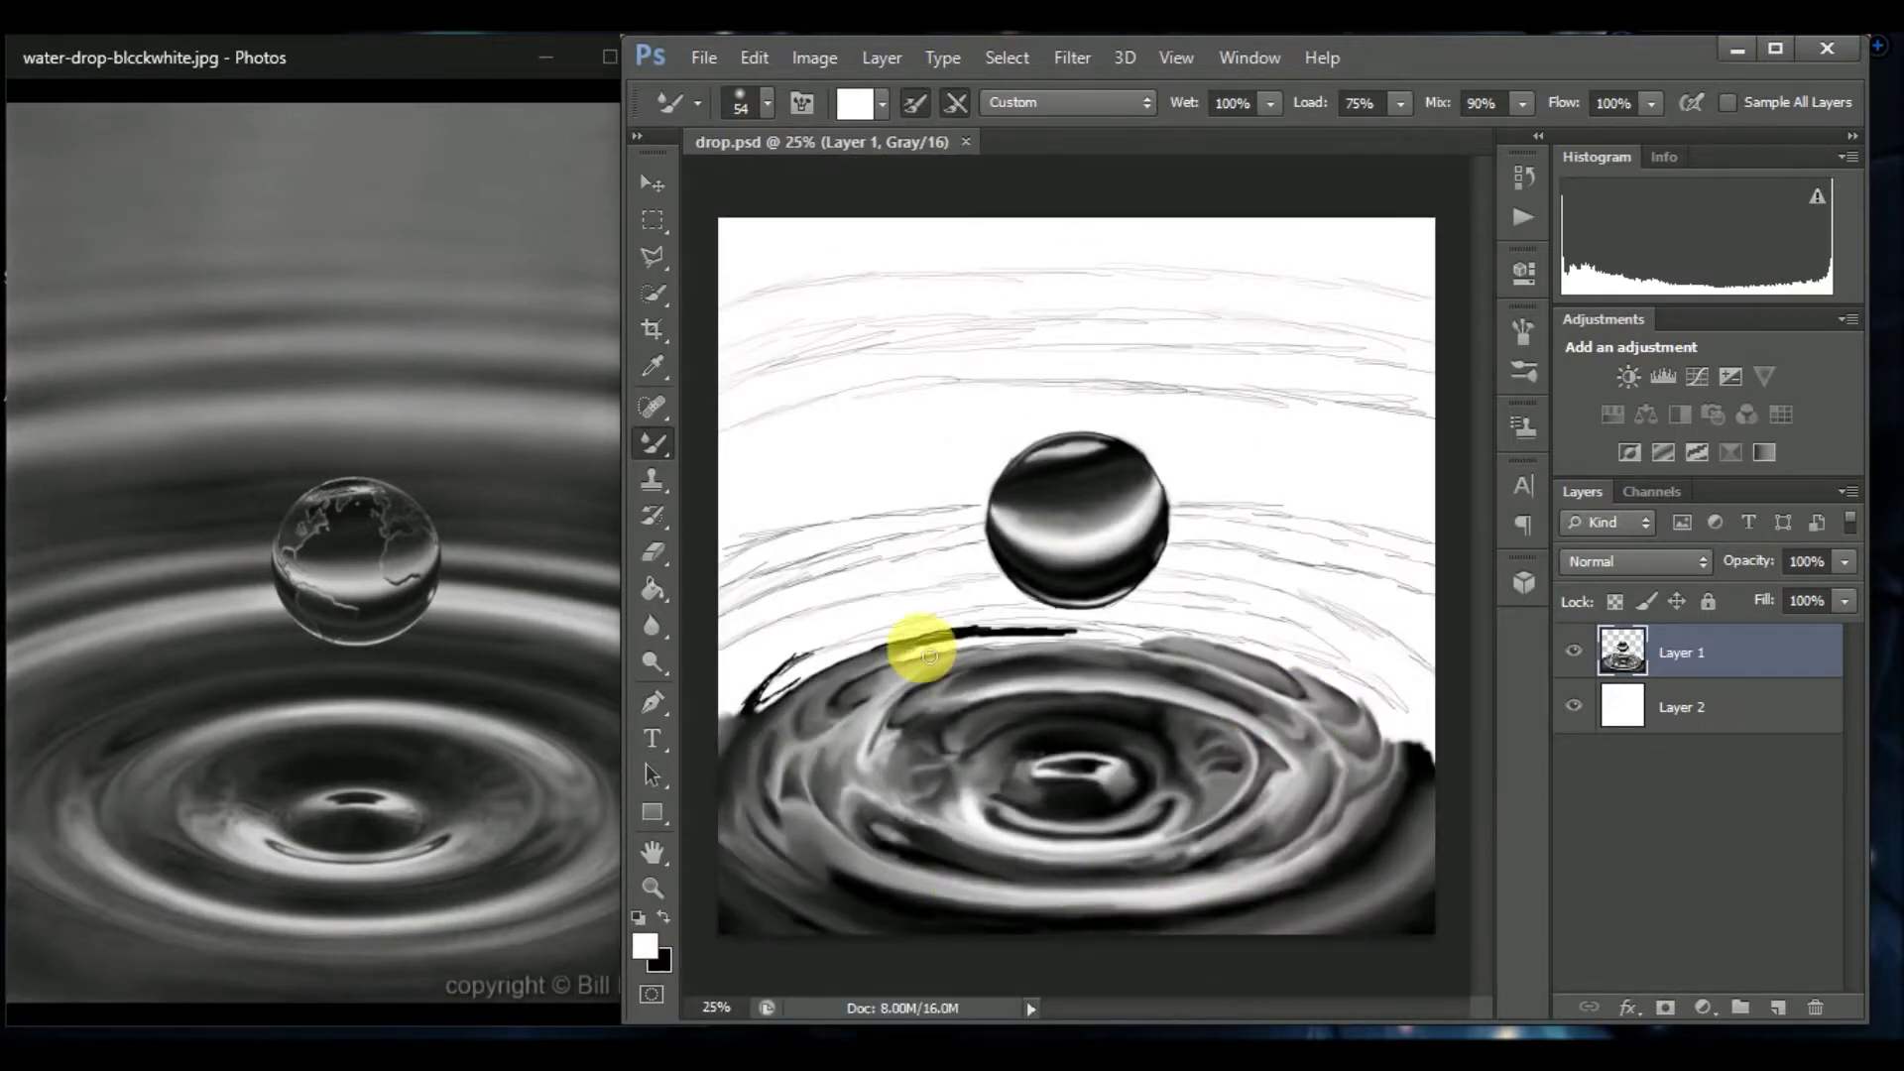
pyautogui.moveTo(914, 660); pyautogui.dragTo(1141, 647)
pyautogui.moveTo(754, 707); pyautogui.dragTo(1081, 619)
pyautogui.moveTo(841, 296); pyautogui.dragTo(1433, 290)
pyautogui.moveTo(725, 355); pyautogui.dragTo(1433, 345)
pyautogui.moveTo(982, 533); pyautogui.dragTo(725, 601)
pyautogui.moveTo(1180, 535); pyautogui.dragTo(1434, 580)
pyautogui.moveTo(1012, 443)
pyautogui.mouseDown()
pyautogui.moveTo(859, 525)
pyautogui.moveTo(744, 436)
pyautogui.moveTo(1157, 467)
pyautogui.moveTo(1429, 446)
pyautogui.mouseUp()
pyautogui.moveTo(734, 660)
pyautogui.mouseDown()
pyautogui.moveTo(1161, 595)
pyautogui.moveTo(1428, 655)
pyautogui.mouseUp()
# Reduce the brush to size 43 and make white the painting colour.
pyautogui.press('[')
pyautogui.press('[')
pyautogui.press('[')
pyautogui.click(1135, 631)
pyautogui.rightClick(850, 680)
pyautogui.write('43')
pyautogui.press('Return')
pyautogui.press('x')
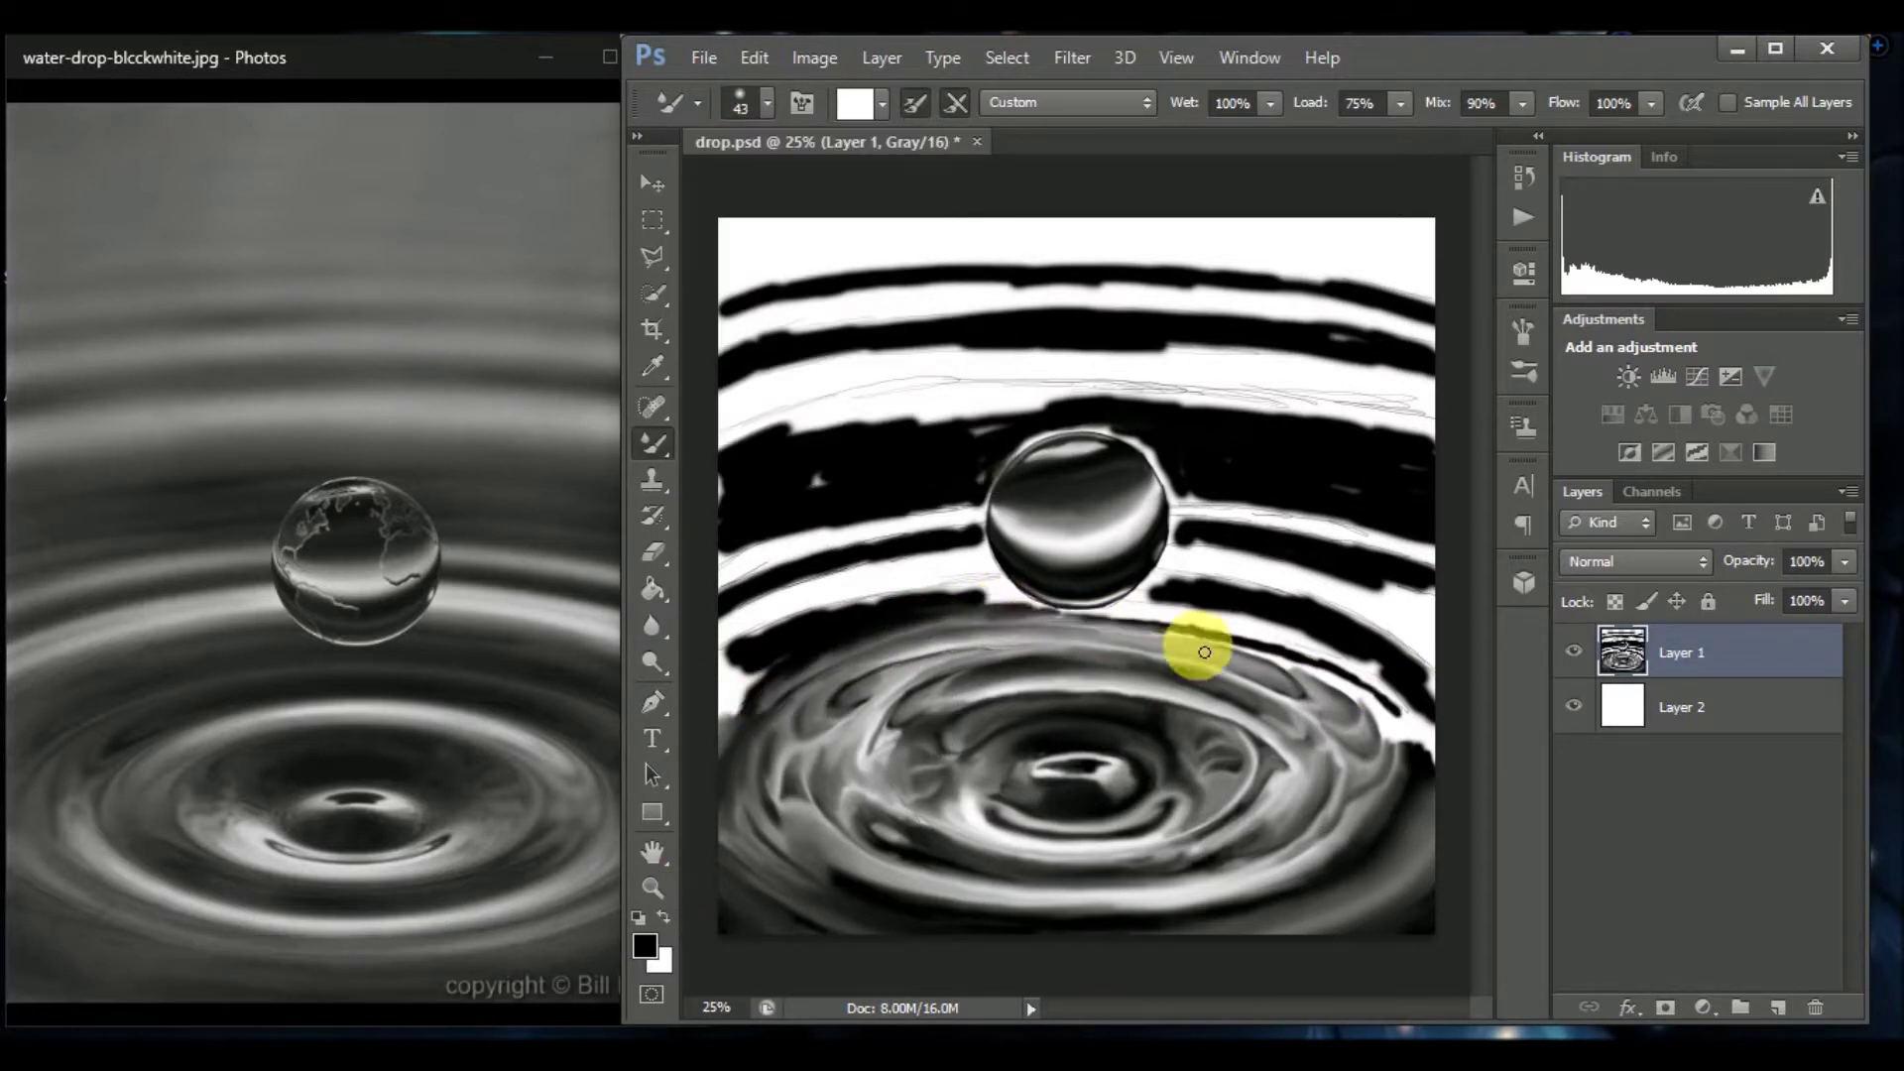
pyautogui.hotkey('shift', 'b')
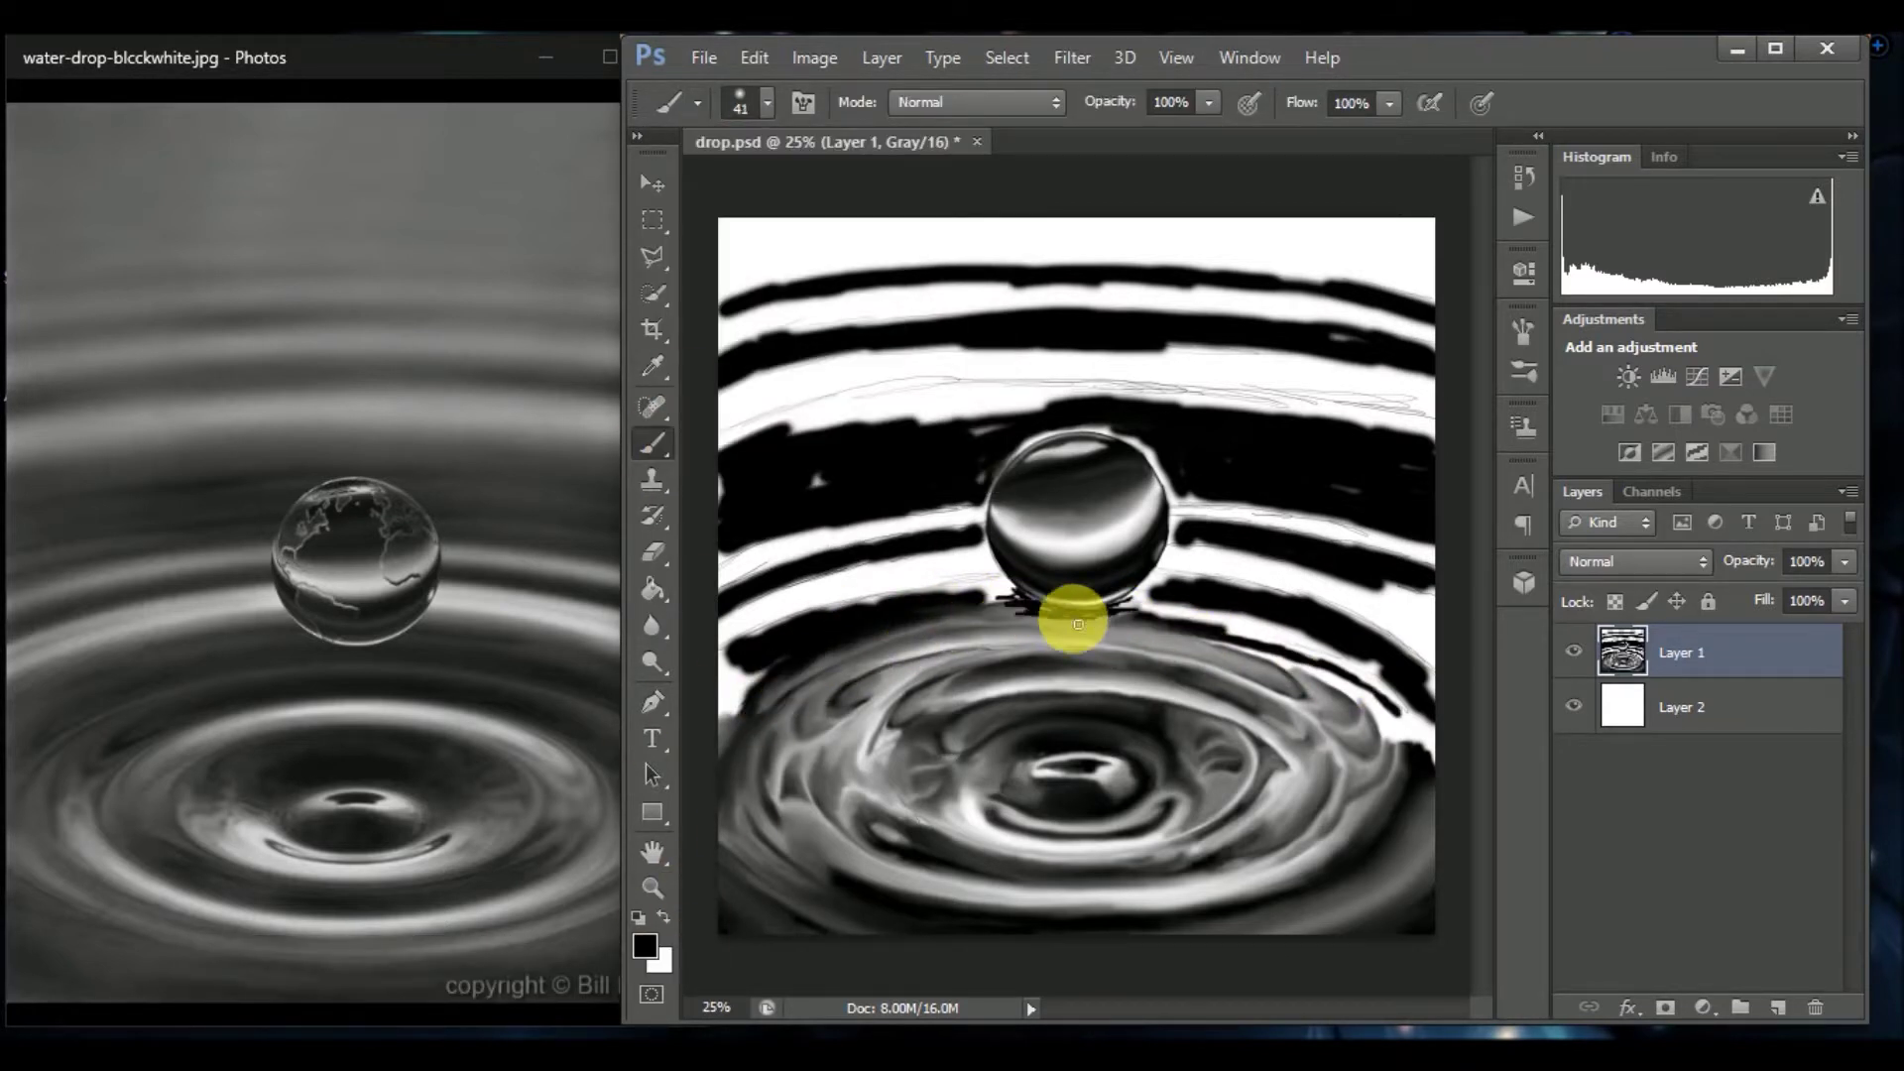
# Smear white along the ripple band, covering the black band at left.
pyautogui.hotkey('shift', 'b')
pyautogui.hotkey('shift', 'b')
pyautogui.hotkey('shift', 'b')
pyautogui.press('x')
pyautogui.moveTo(1220, 635); pyautogui.dragTo(1292, 660)
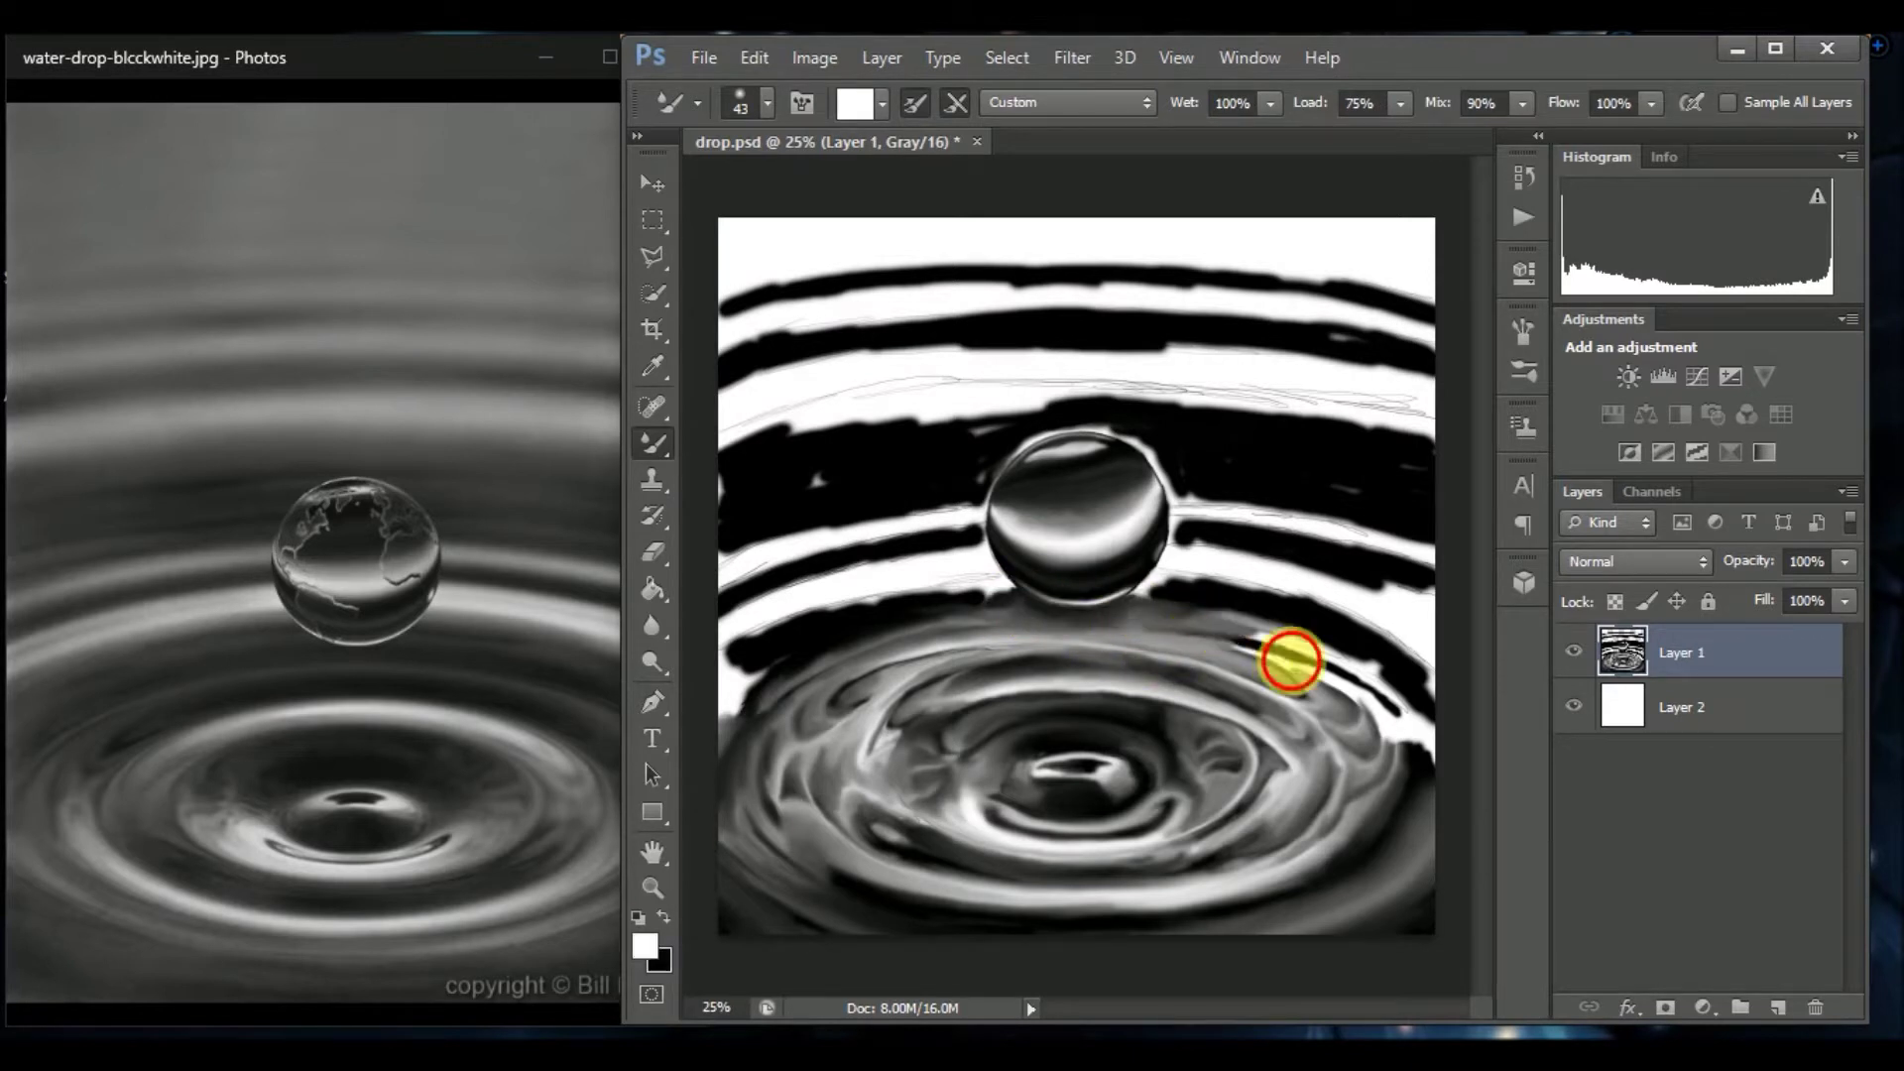
pyautogui.press('x')
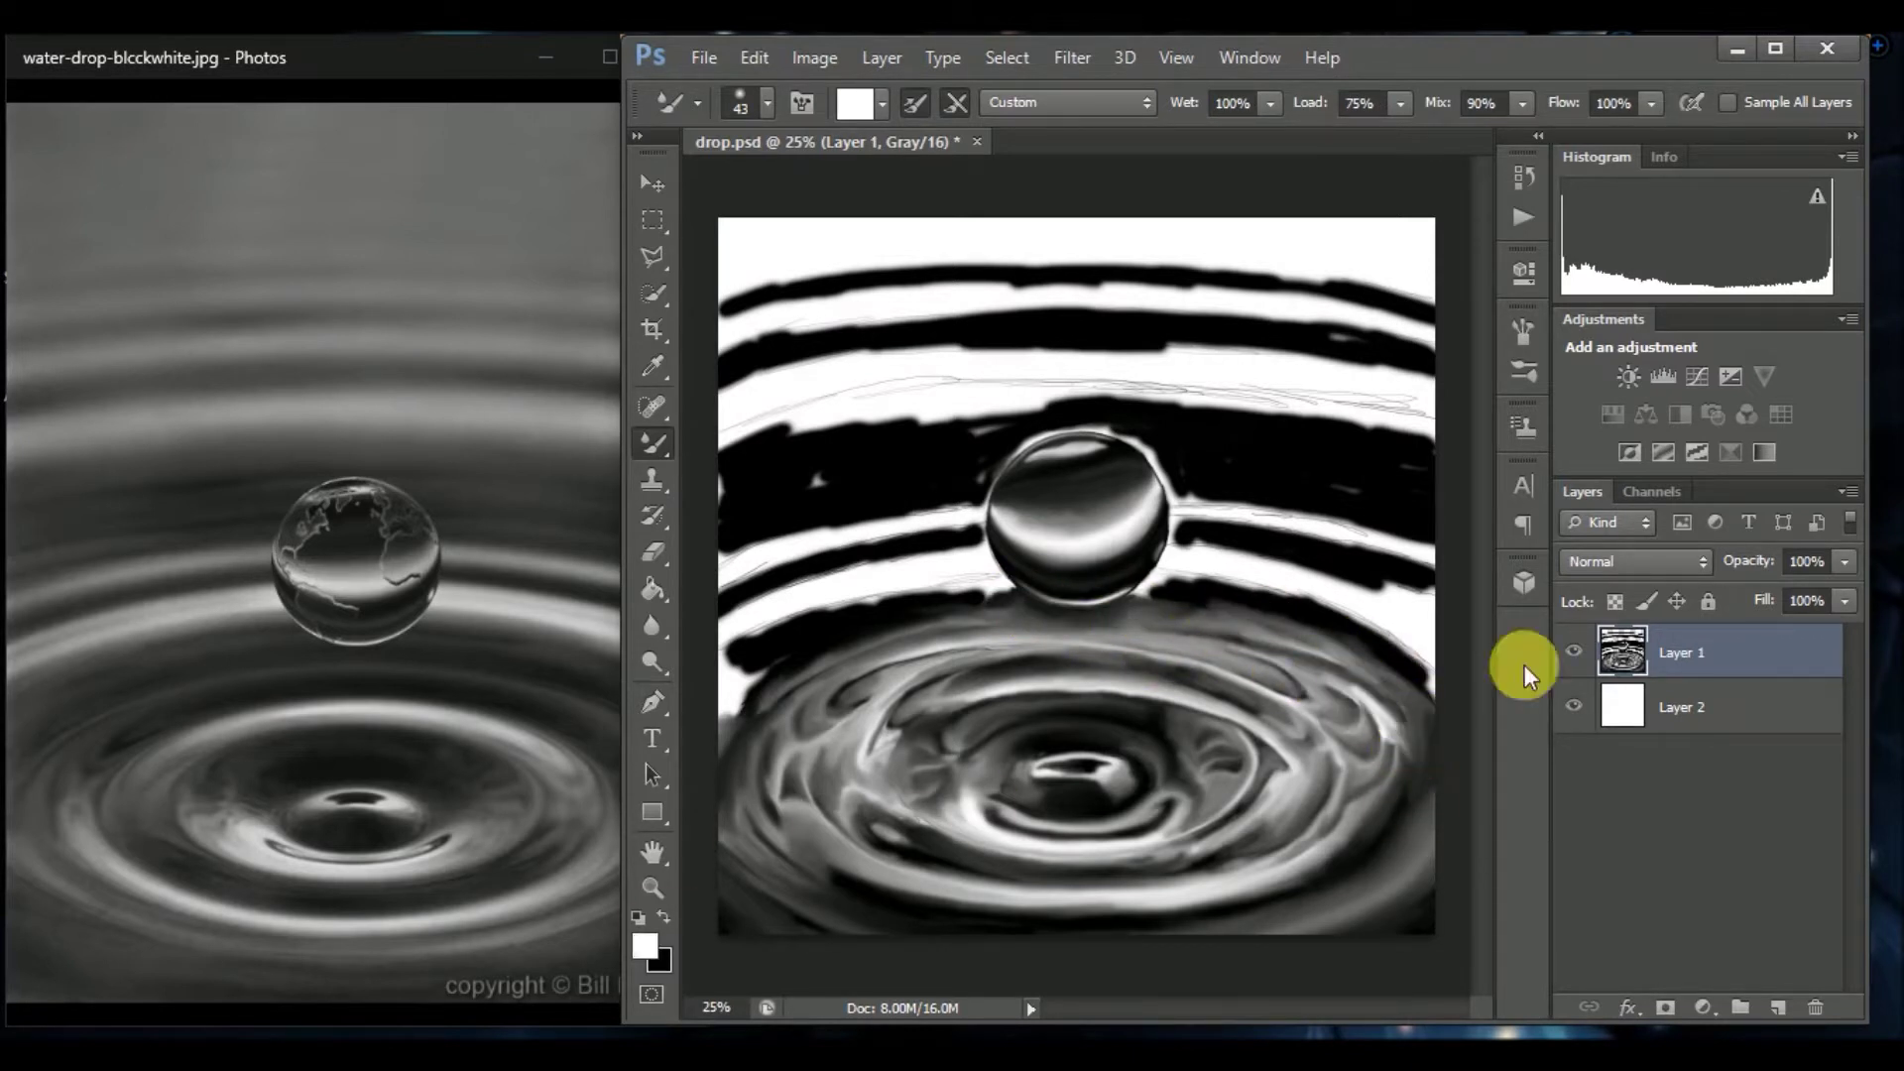
pyautogui.moveTo(757, 694)
pyautogui.mouseDown()
pyautogui.moveTo(808, 612)
pyautogui.moveTo(985, 562)
pyautogui.mouseUp()
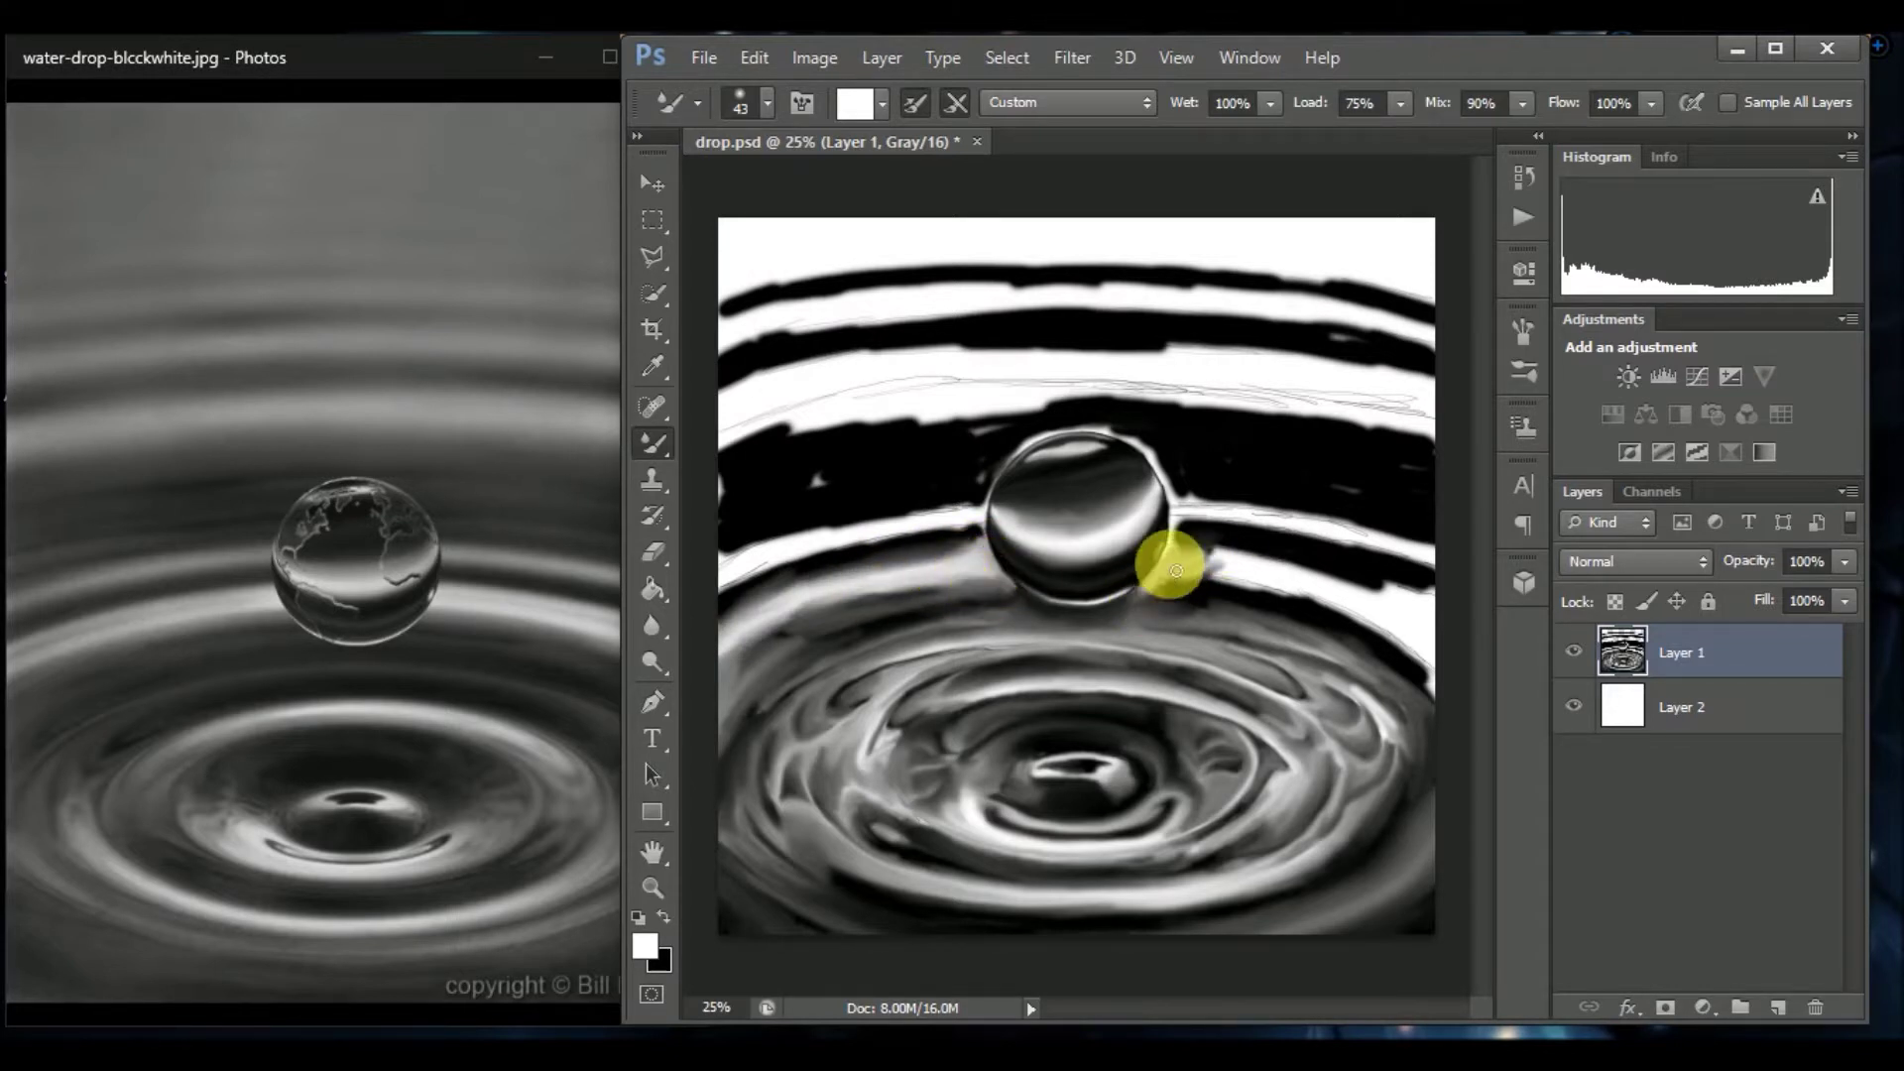
# Darken and blend the ripple band right of the drop and the streak at its left.
pyautogui.moveTo(1111, 615); pyautogui.dragTo(1397, 598)
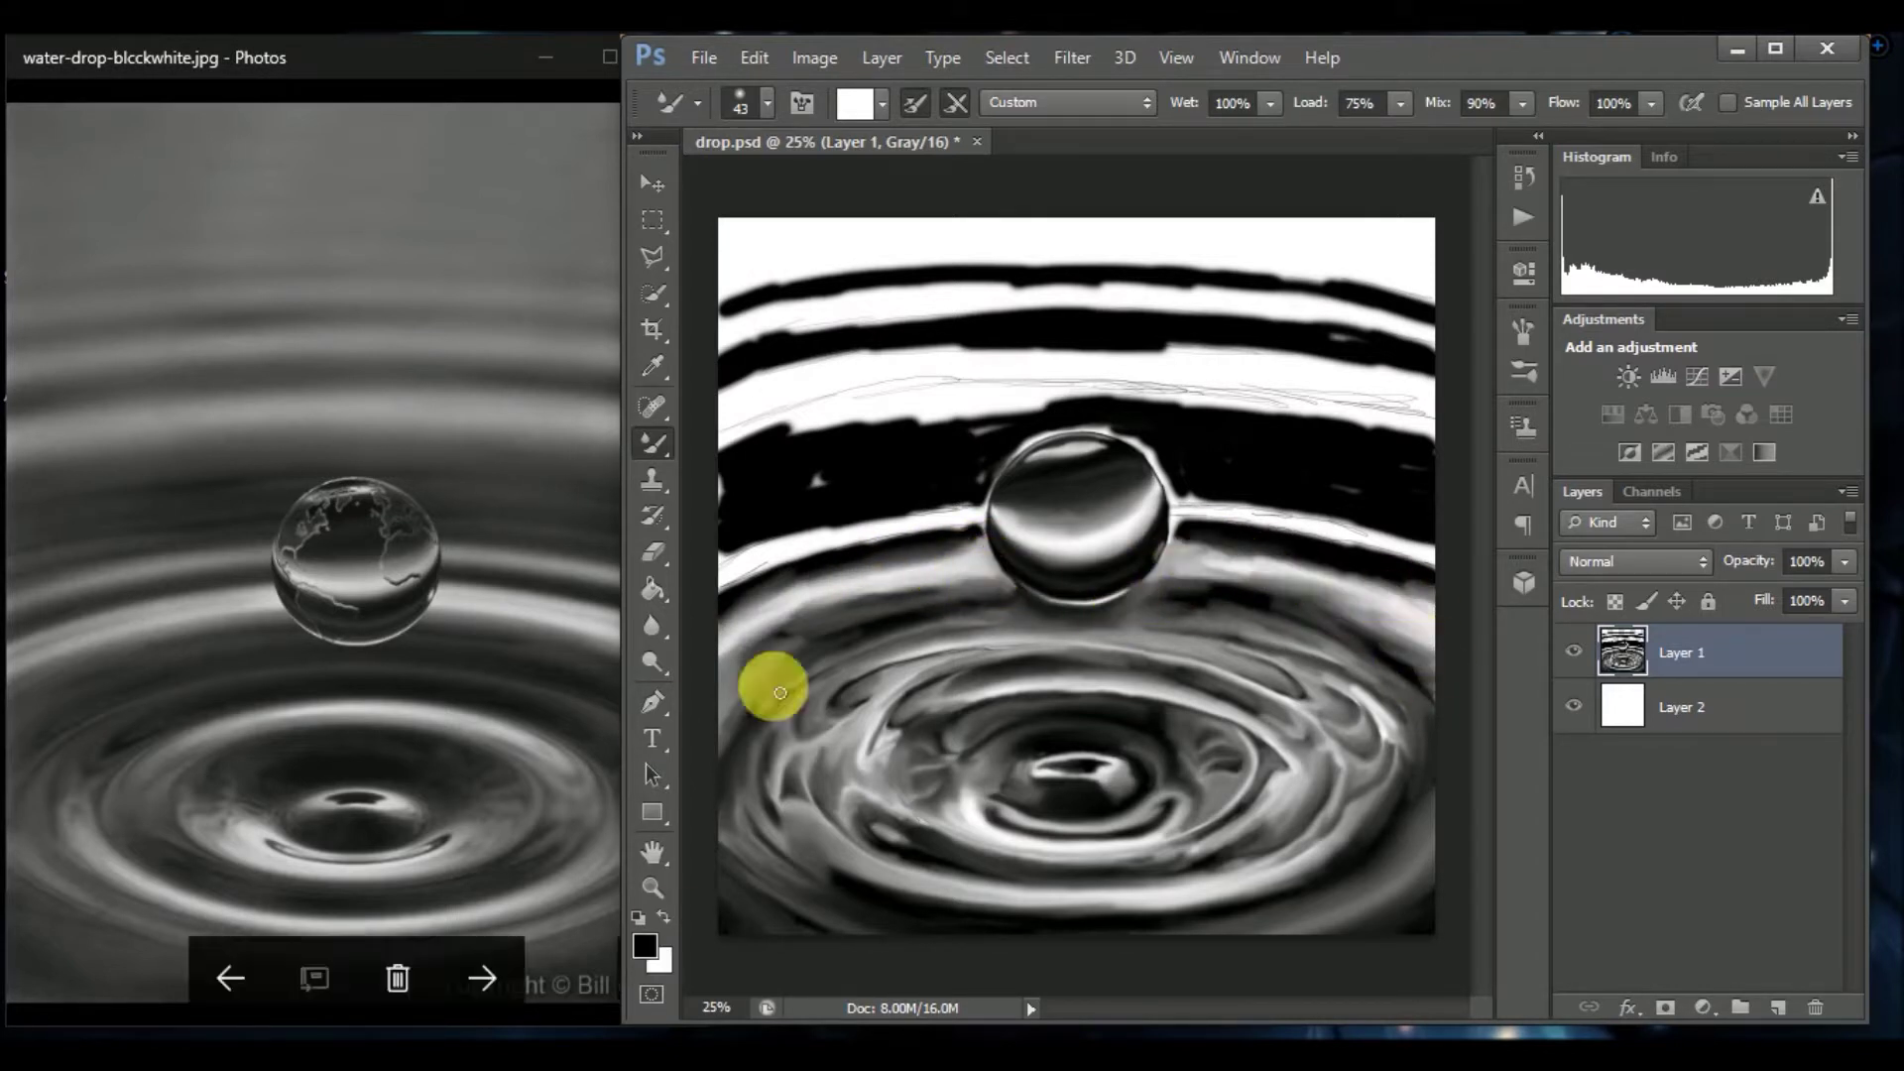
pyautogui.press('x')
pyautogui.moveTo(1402, 610); pyautogui.dragTo(1226, 567)
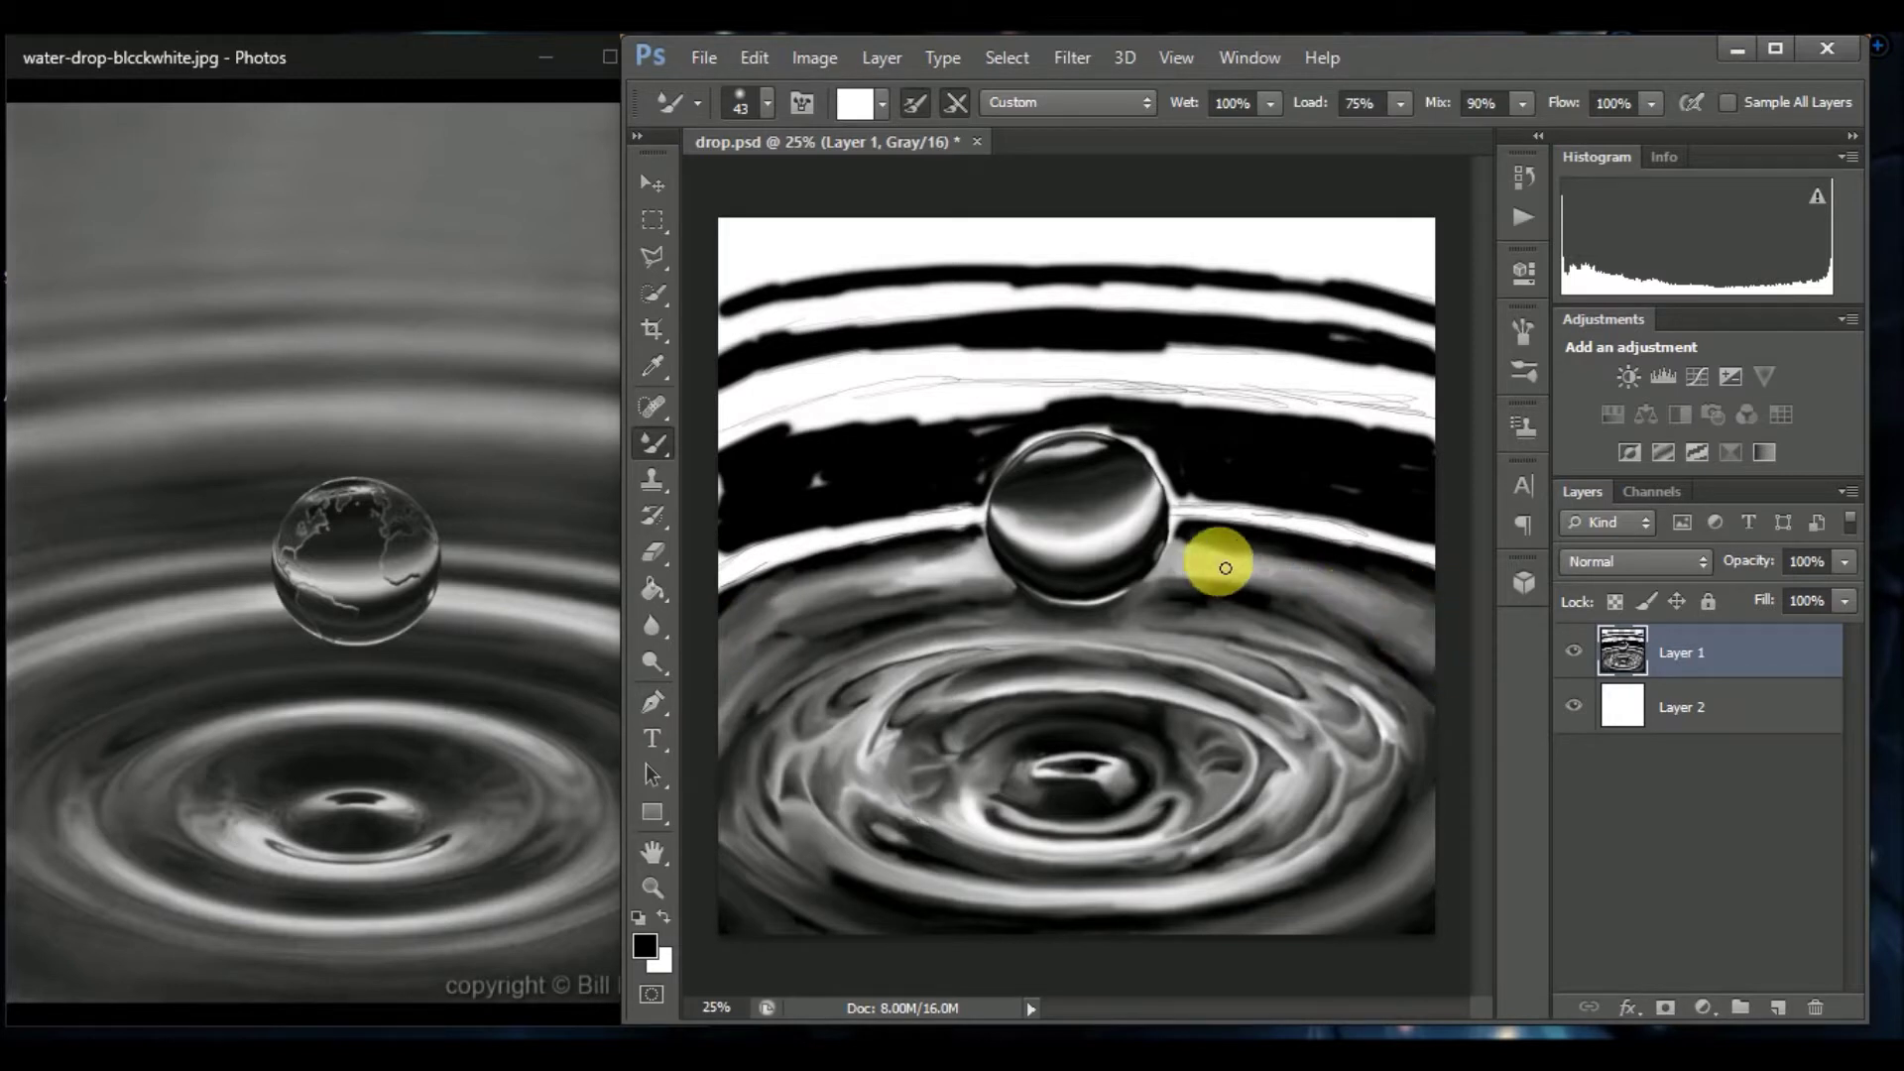
pyautogui.moveTo(842, 533); pyautogui.dragTo(979, 533)
pyautogui.press('x')
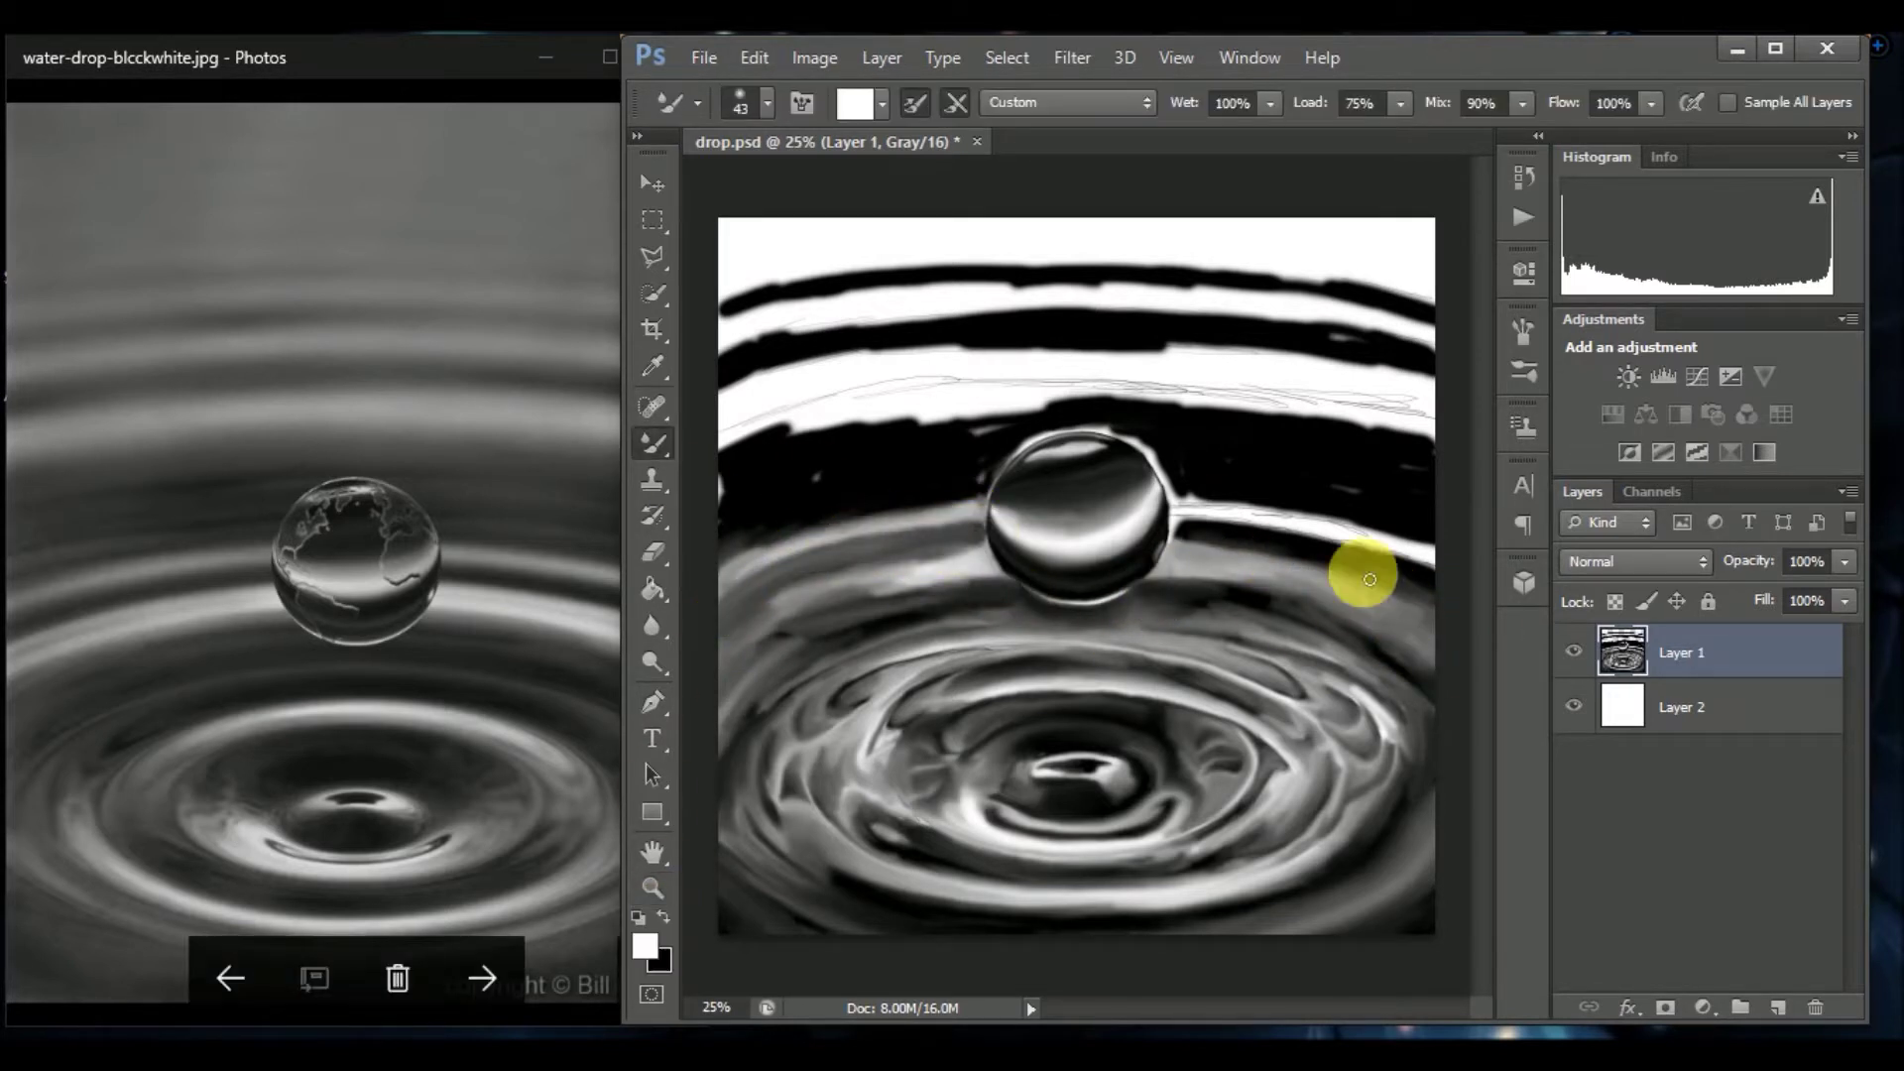
pyautogui.moveTo(1350, 565); pyautogui.dragTo(1267, 516)
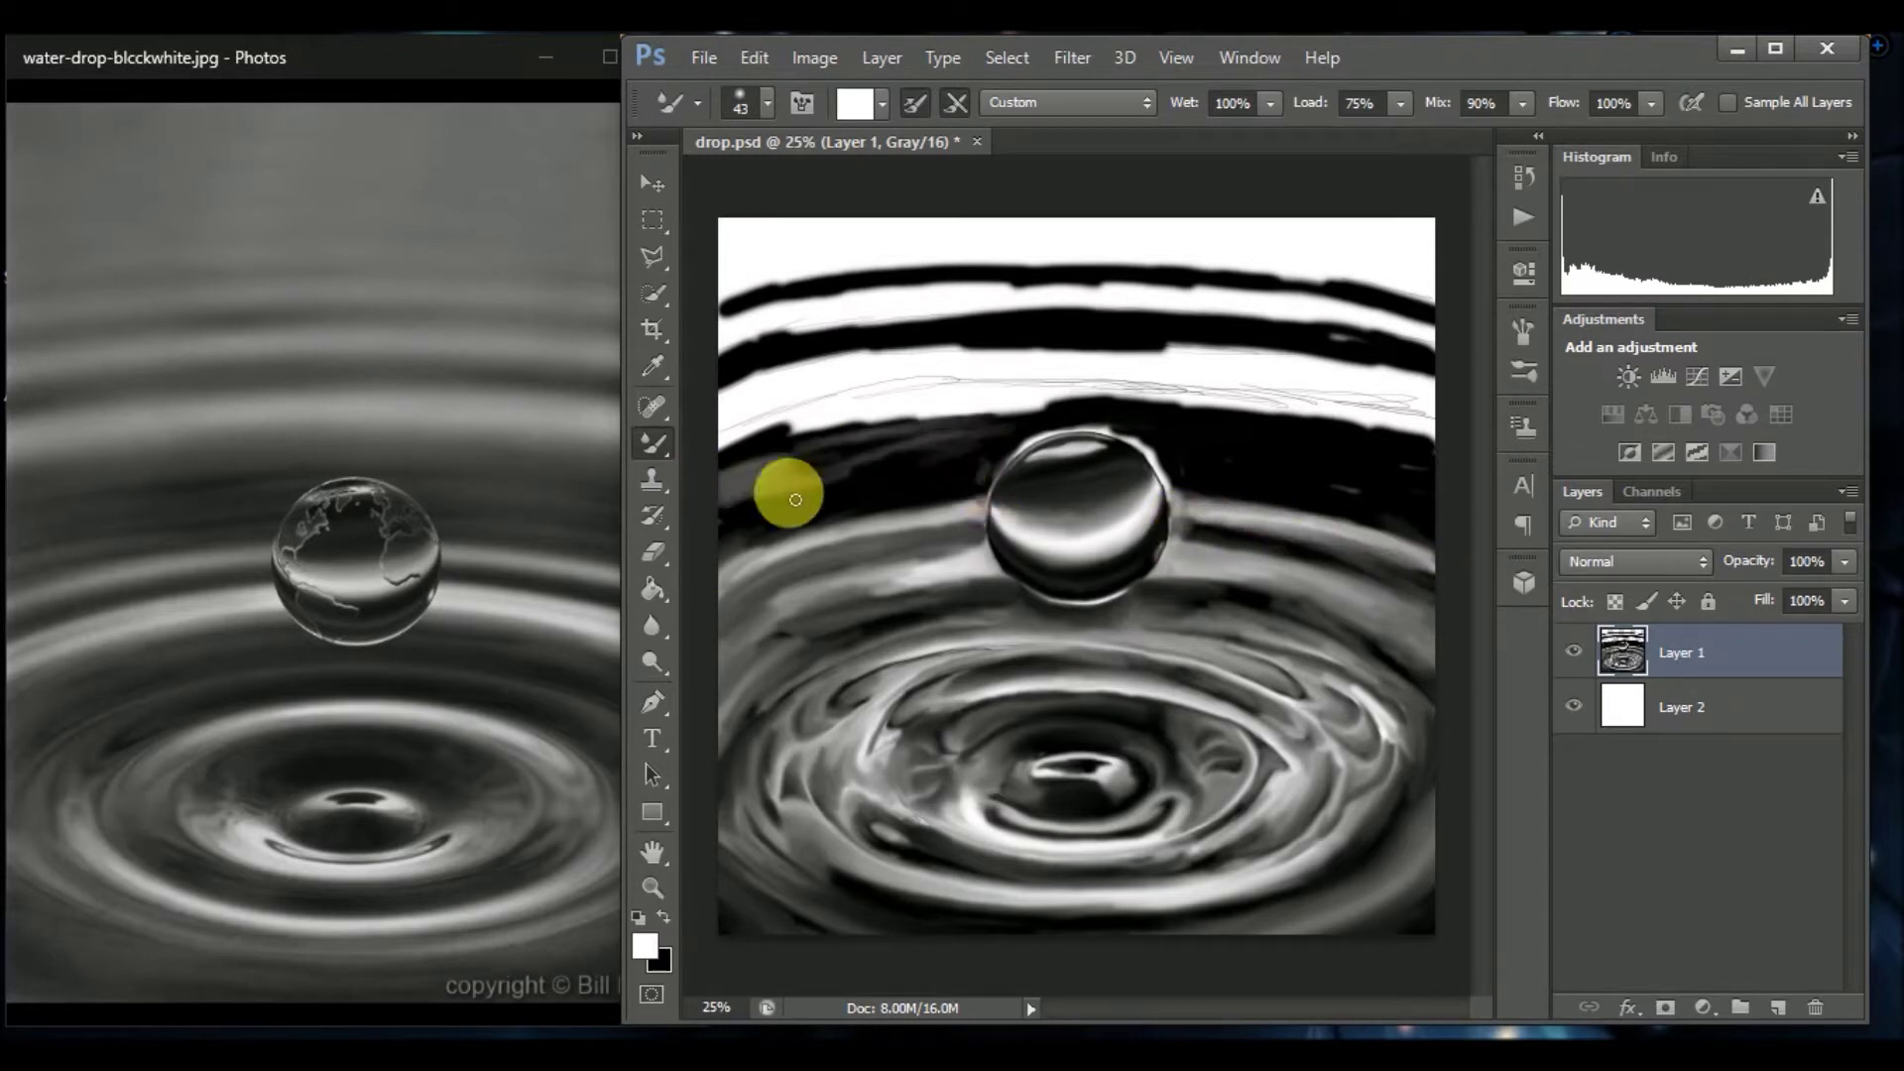
pyautogui.press('x')
# Pick a light grey foreground colour and brush it across the upper band.
pyautogui.click(855, 102)
pyautogui.click(978, 446)
pyautogui.press('Return')
pyautogui.moveTo(991, 383)
pyautogui.mouseDown()
pyautogui.moveTo(1190, 415)
pyautogui.moveTo(1439, 396)
pyautogui.moveTo(927, 303)
pyautogui.moveTo(1033, 310)
pyautogui.moveTo(1437, 264)
pyautogui.moveTo(850, 276)
pyautogui.moveTo(1395, 306)
pyautogui.moveTo(1084, 361)
pyautogui.moveTo(943, 344)
pyautogui.moveTo(1402, 242)
pyautogui.moveTo(1076, 247)
pyautogui.moveTo(906, 318)
pyautogui.moveTo(1196, 382)
pyautogui.moveTo(780, 557)
pyautogui.moveTo(1140, 407)
pyautogui.mouseUp()
pyautogui.press('x')
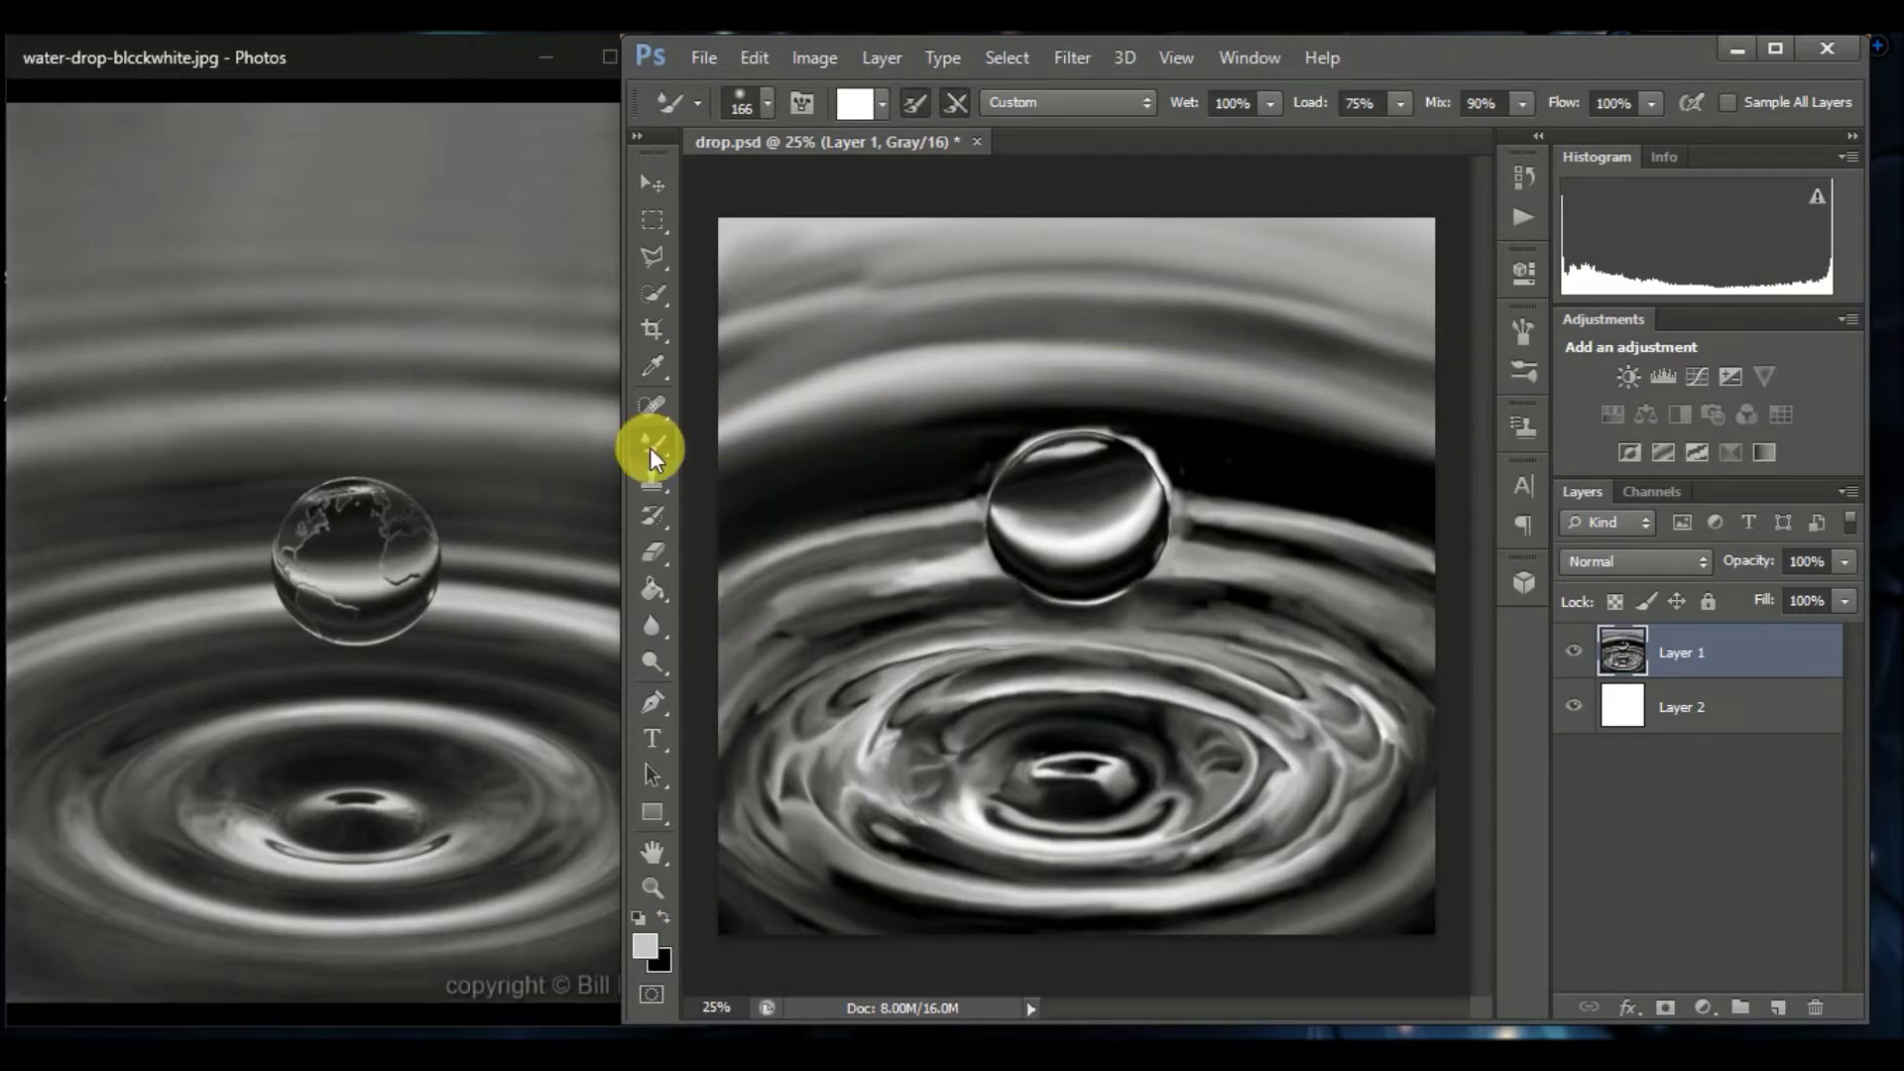
# Smooth white streaks beside the drop with the Mixer Brush, then blend the lower ripple with a smaller brush.
pyautogui.rightClick(652, 444)
pyautogui.click(754, 518)
pyautogui.click(970, 442)
pyautogui.moveTo(970, 443)
pyautogui.mouseDown()
pyautogui.moveTo(1382, 509)
pyautogui.moveTo(1233, 460)
pyautogui.moveTo(1283, 430)
pyautogui.moveTo(1252, 537)
pyautogui.mouseUp()
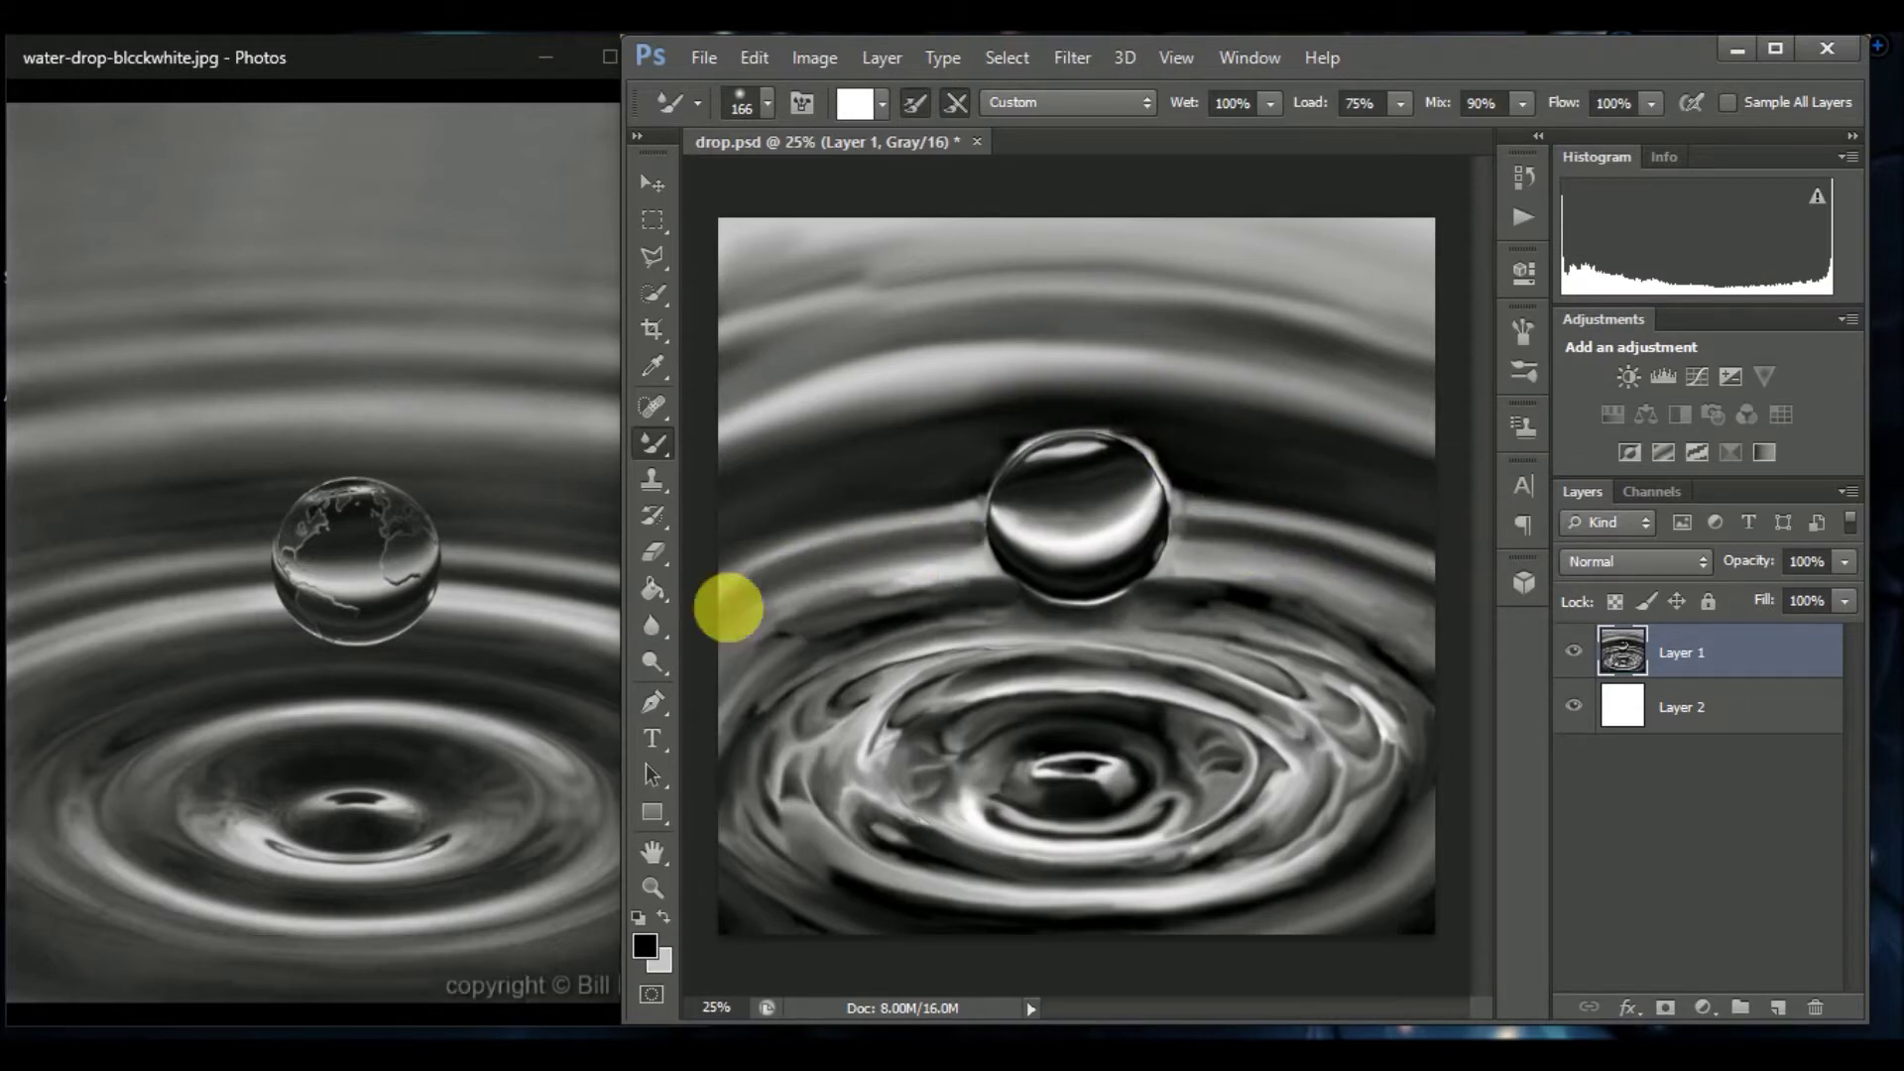
pyautogui.press('[')
pyautogui.press('[')
pyautogui.press('[')
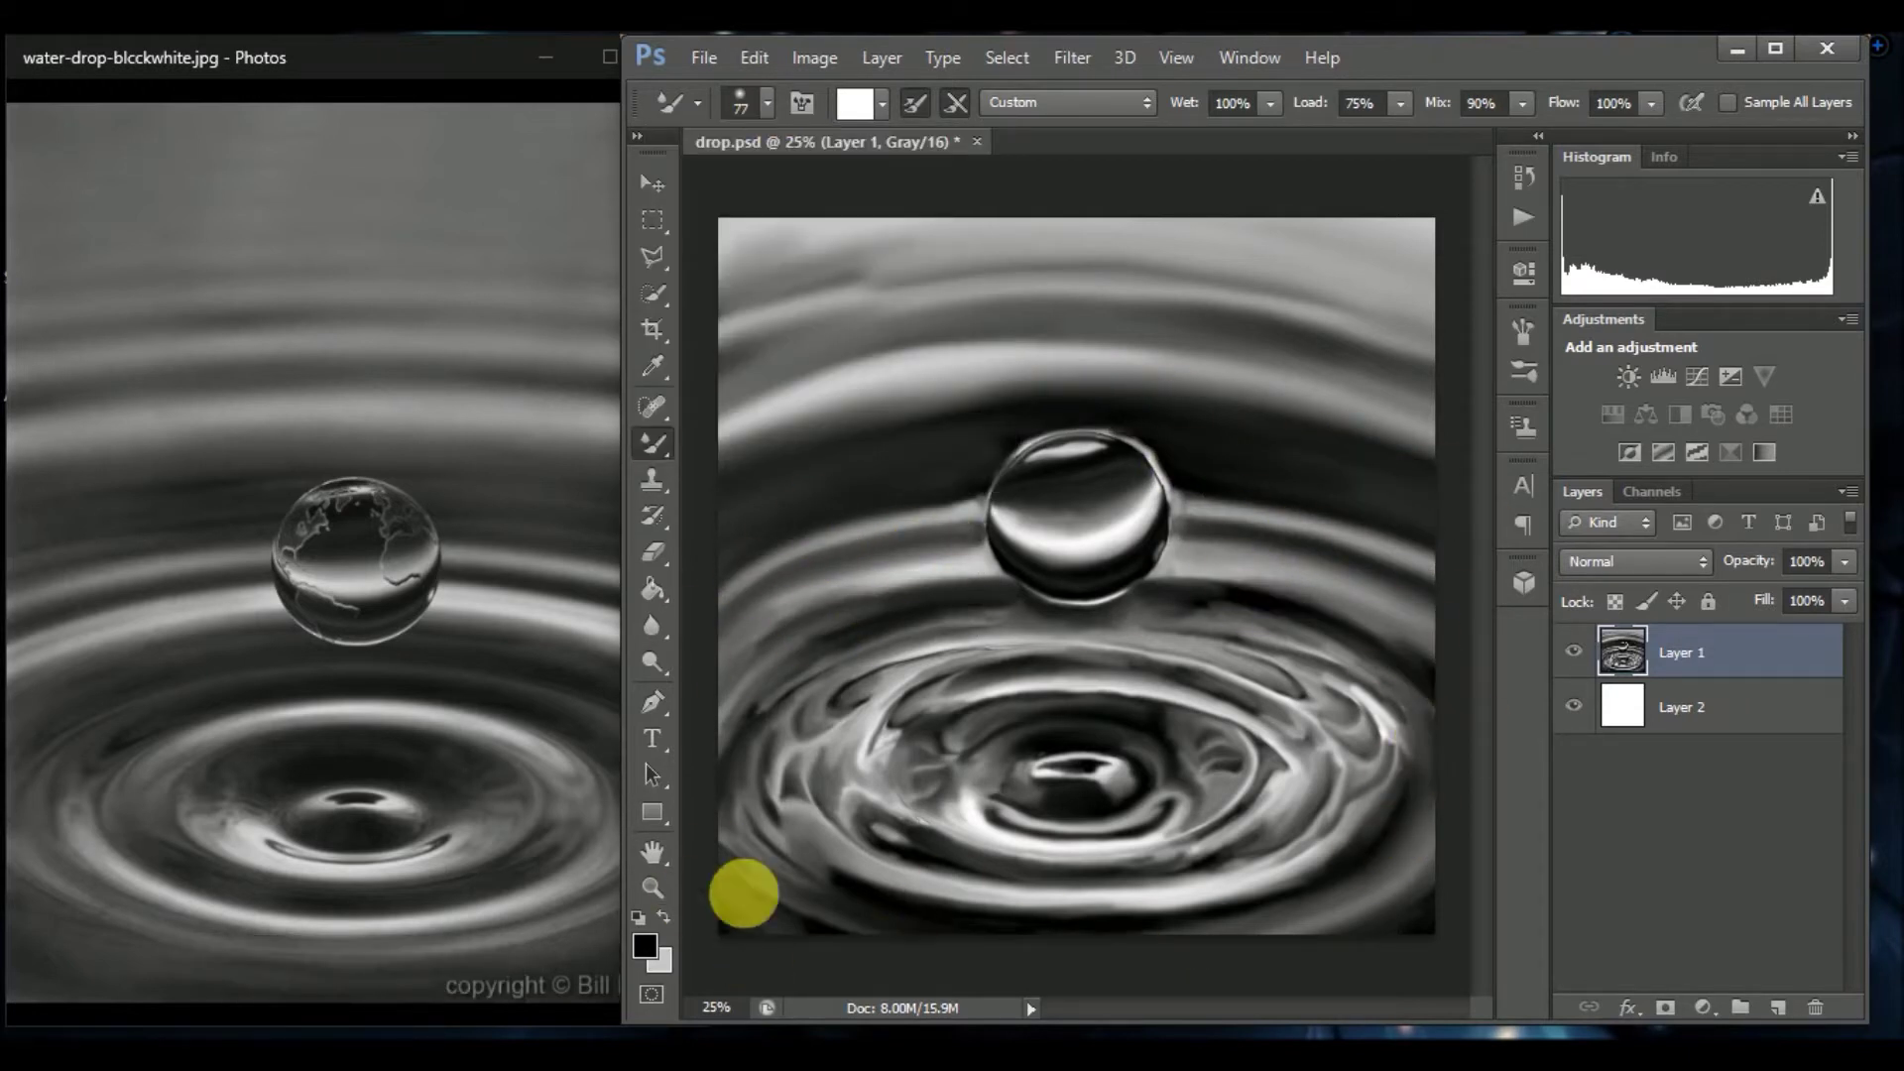
pyautogui.moveTo(776, 742); pyautogui.dragTo(1027, 726)
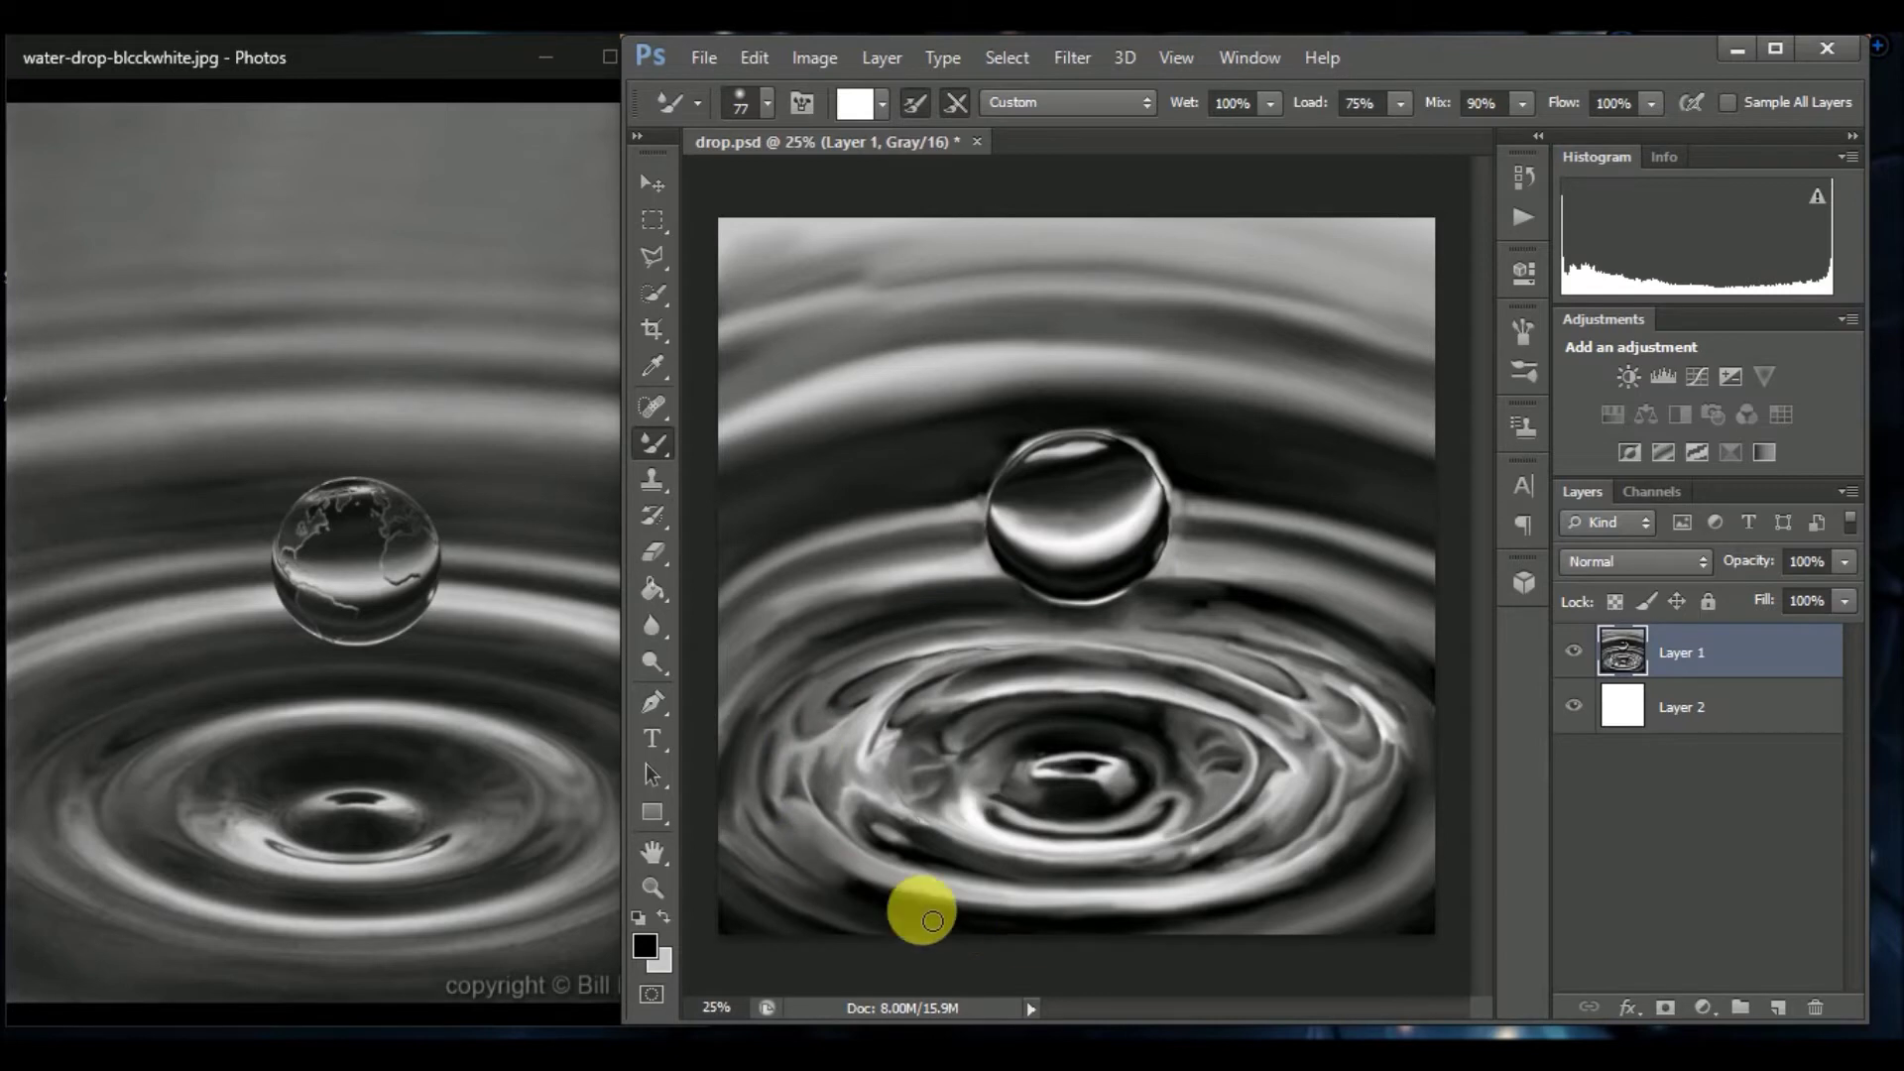
pyautogui.press('x')
pyautogui.moveTo(1118, 921)
pyautogui.mouseDown()
pyautogui.moveTo(892, 897)
pyautogui.moveTo(1339, 880)
pyautogui.mouseUp()
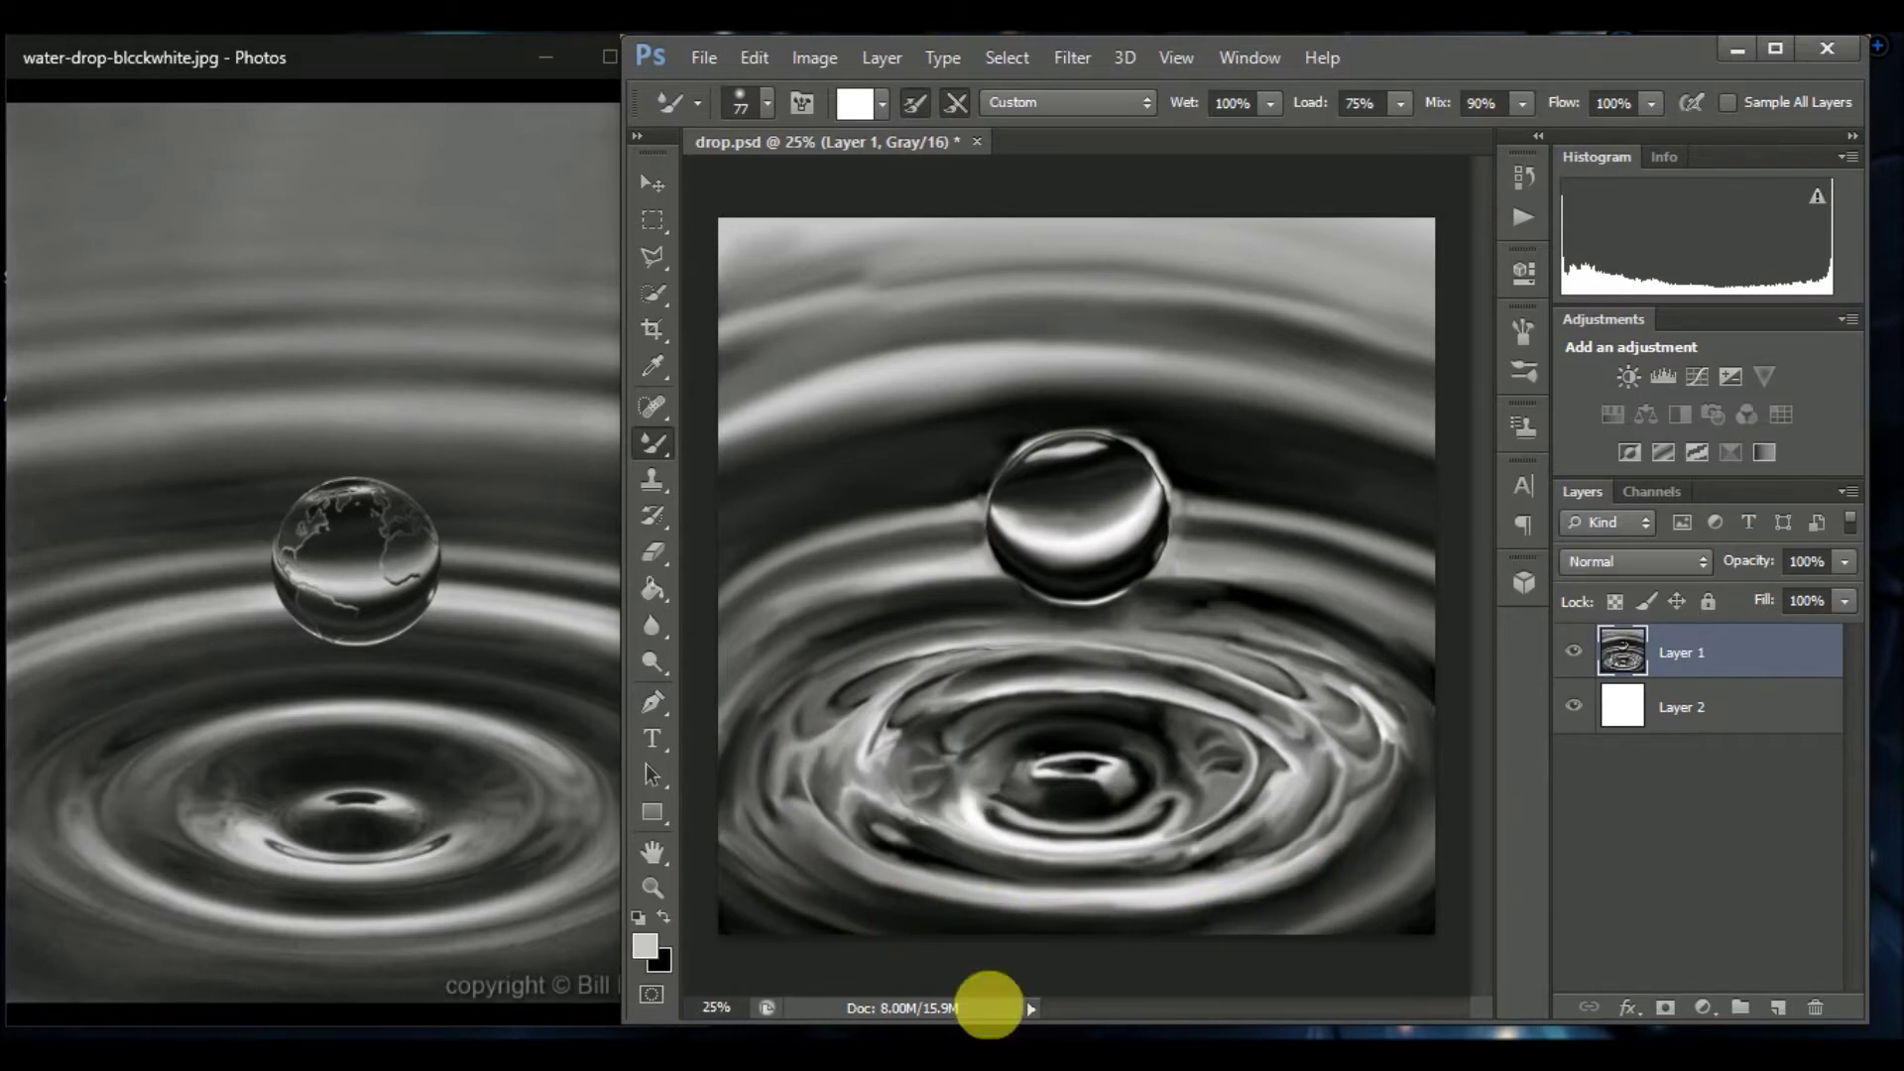
pyautogui.press('z')
pyautogui.click(1101, 430)
# Zoom in on the drop and tidy its rim, alternating Brush and Mixer Brush.
pyautogui.press('e')
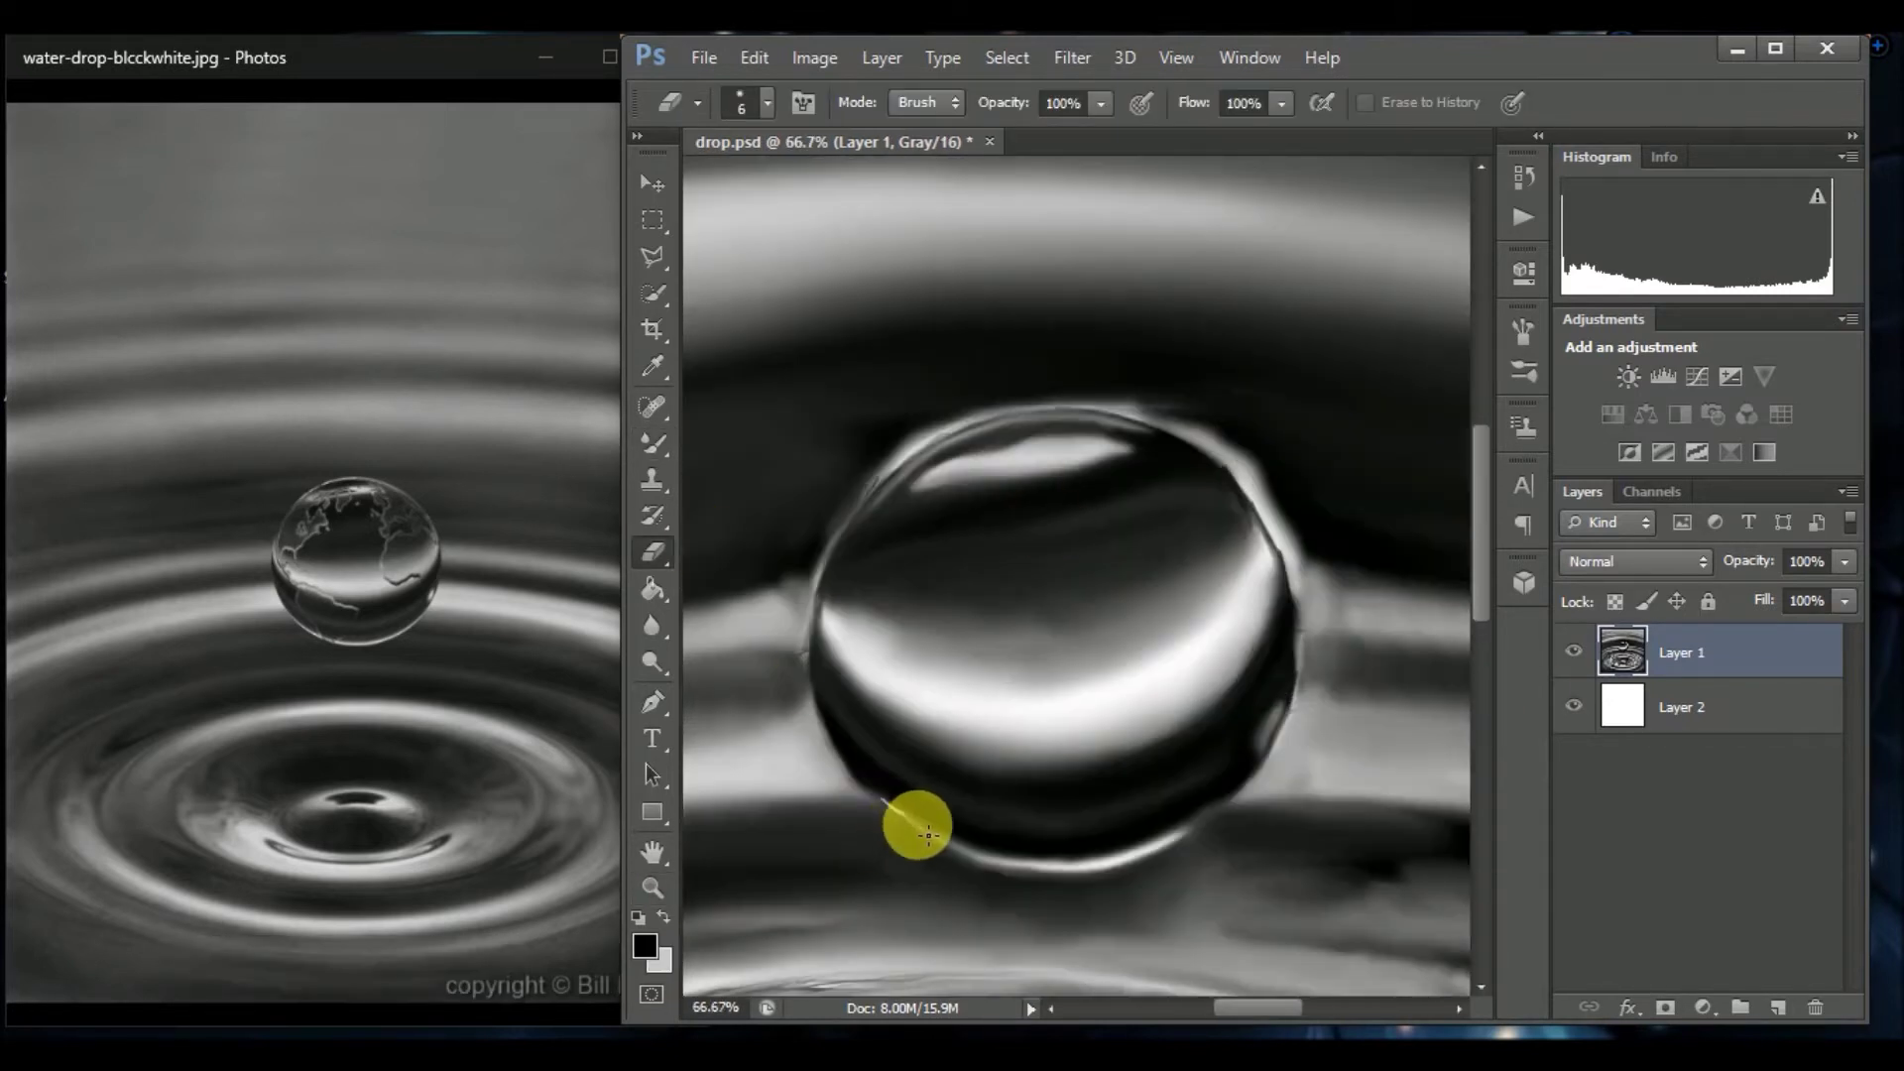
pyautogui.press('b')
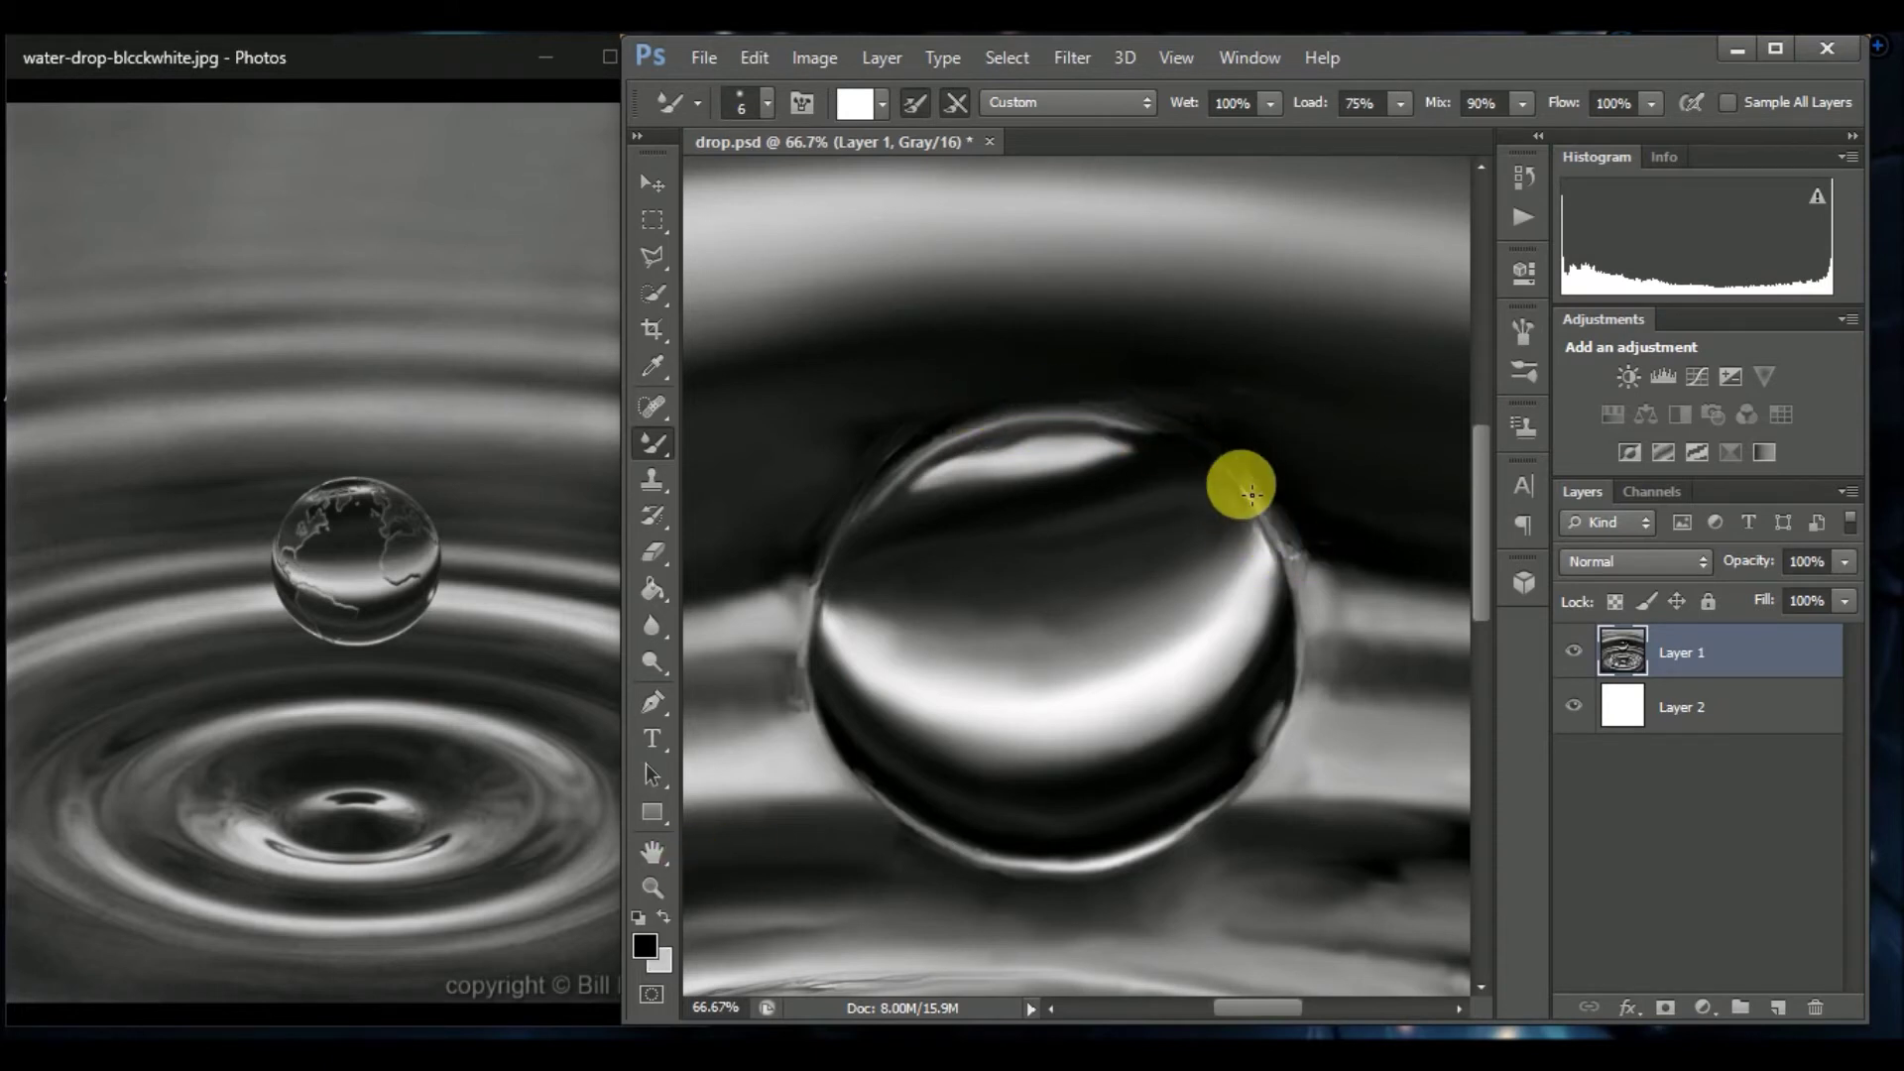
pyautogui.hotkey('shift', 'b')
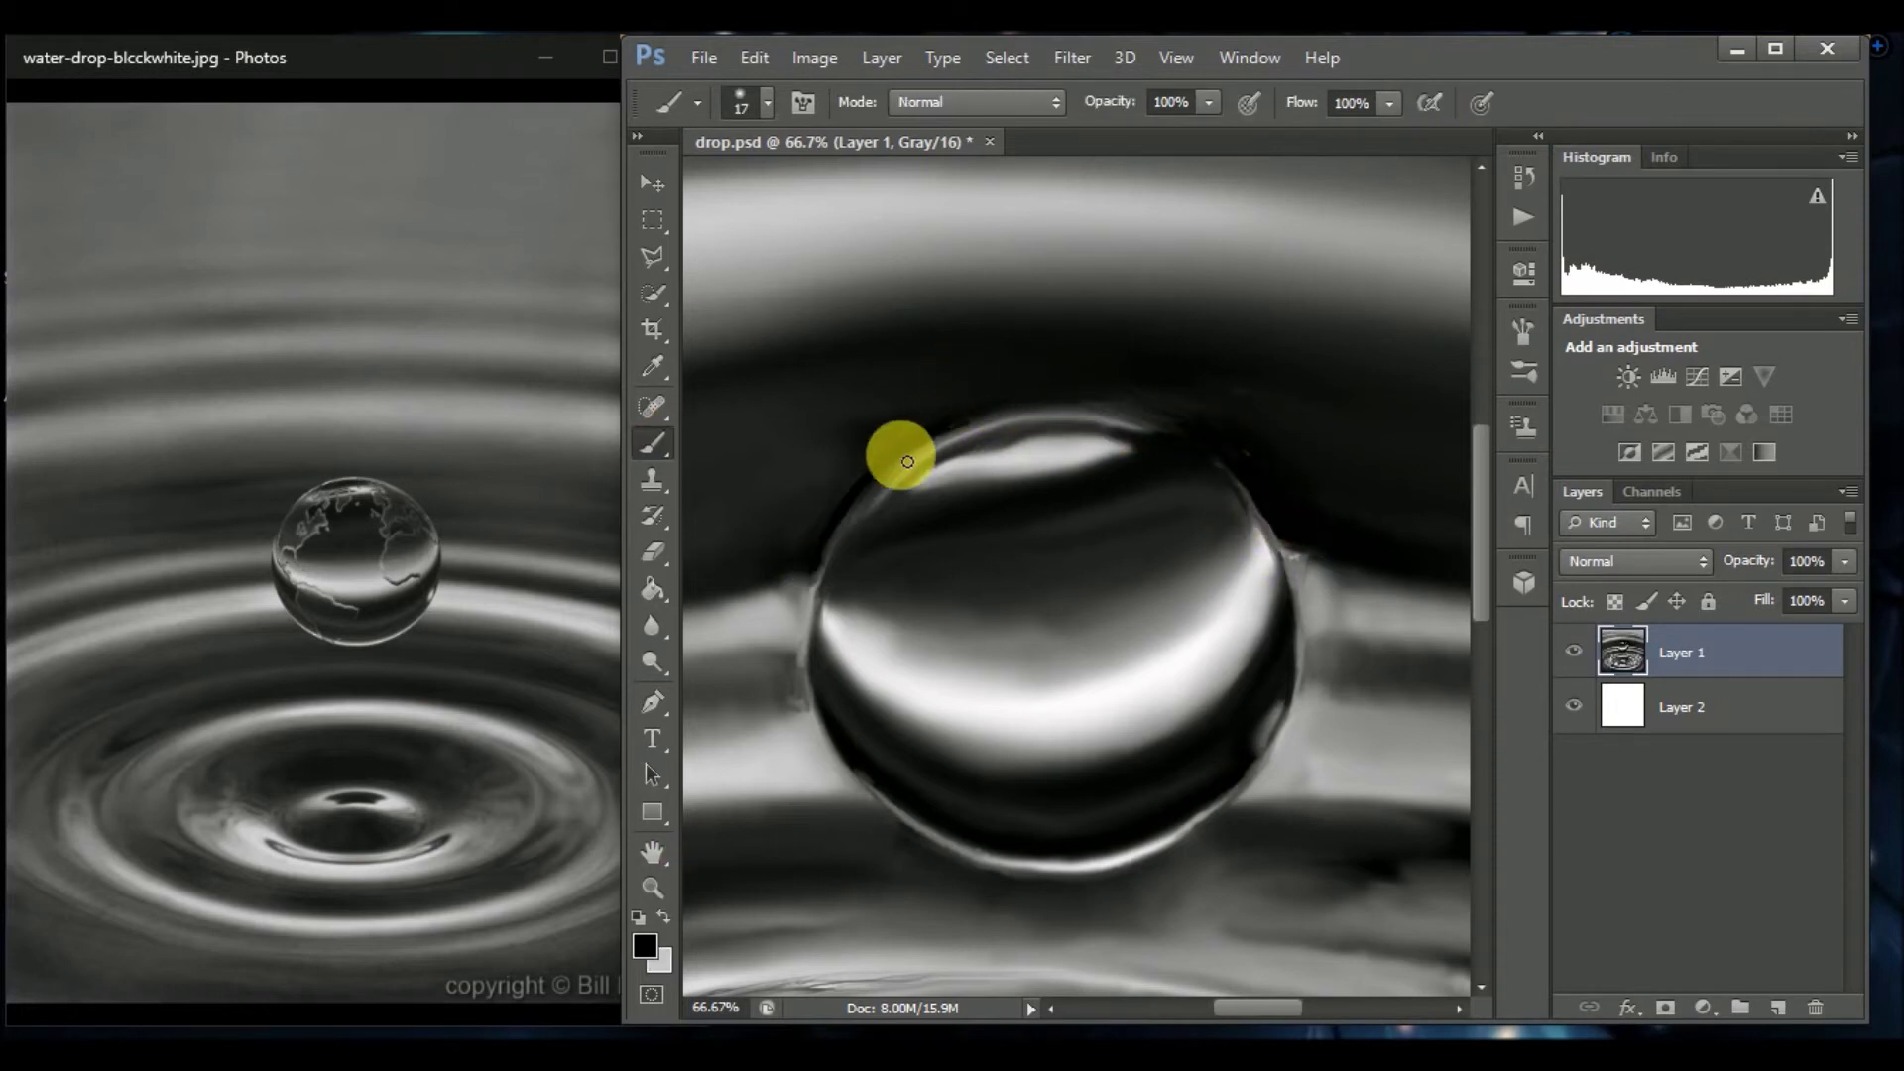
pyautogui.hotkey('shift', 'b')
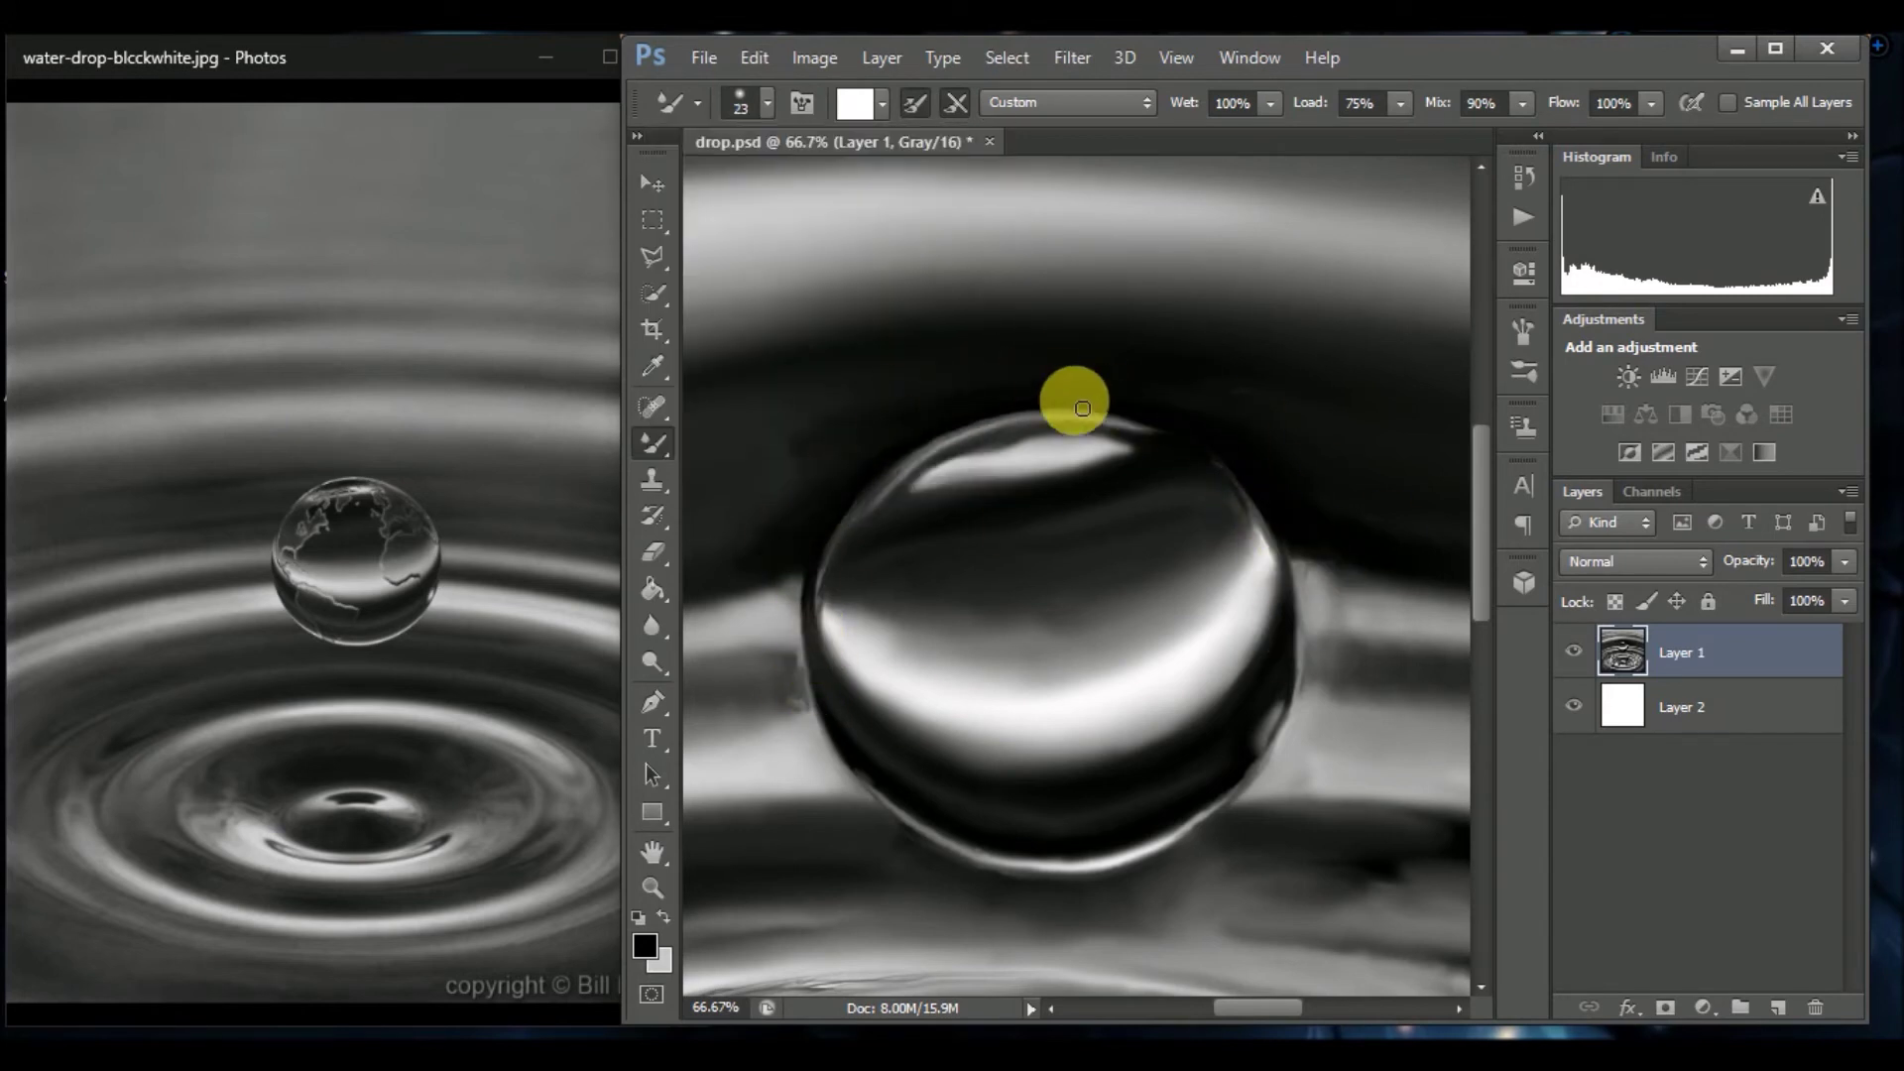
pyautogui.hotkey('ctrl', '-')
pyautogui.hotkey('ctrl', '-')
pyautogui.hotkey('ctrl', '-')
pyautogui.press(']')
pyautogui.press(']')
pyautogui.press(']')
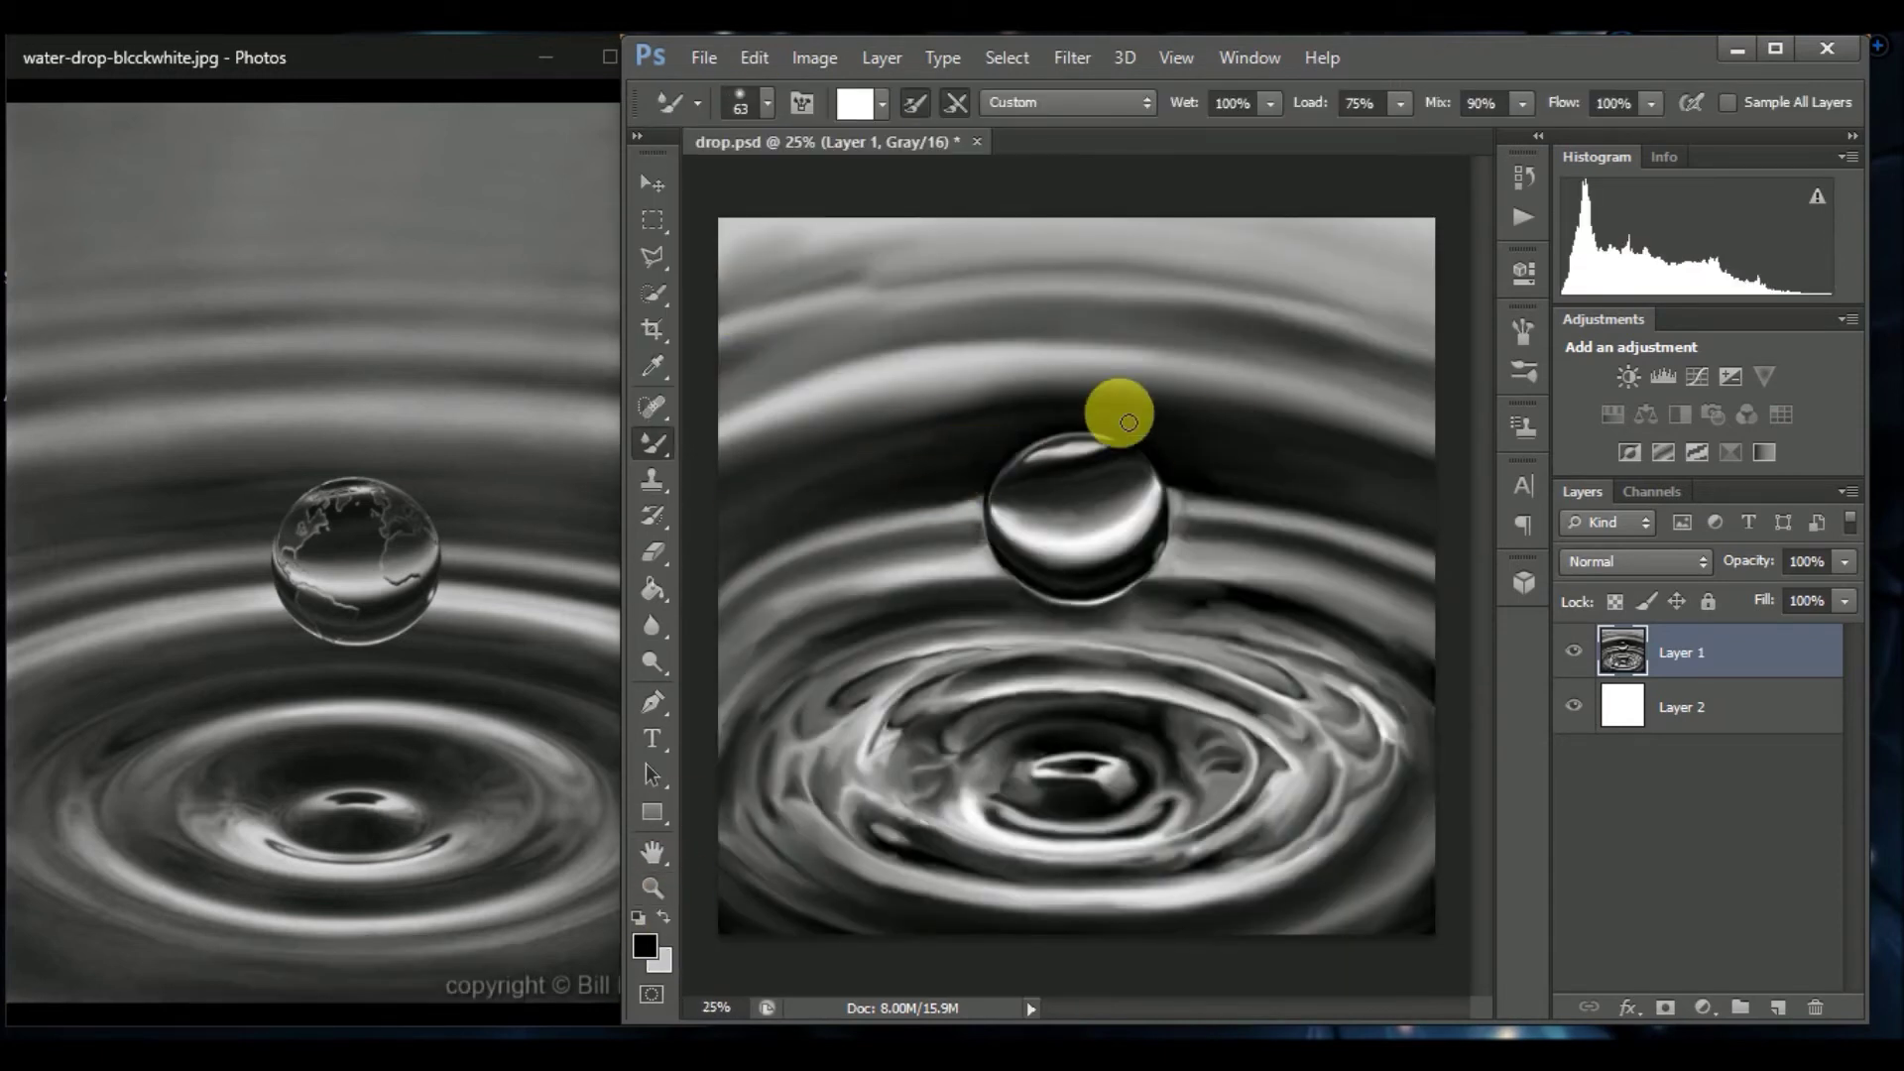
# Erase and re-blend the top of the drop's rim, then zoom out to check.
pyautogui.press('e')
pyautogui.hotkey('ctrl', '+')
pyautogui.hotkey('ctrl', '+')
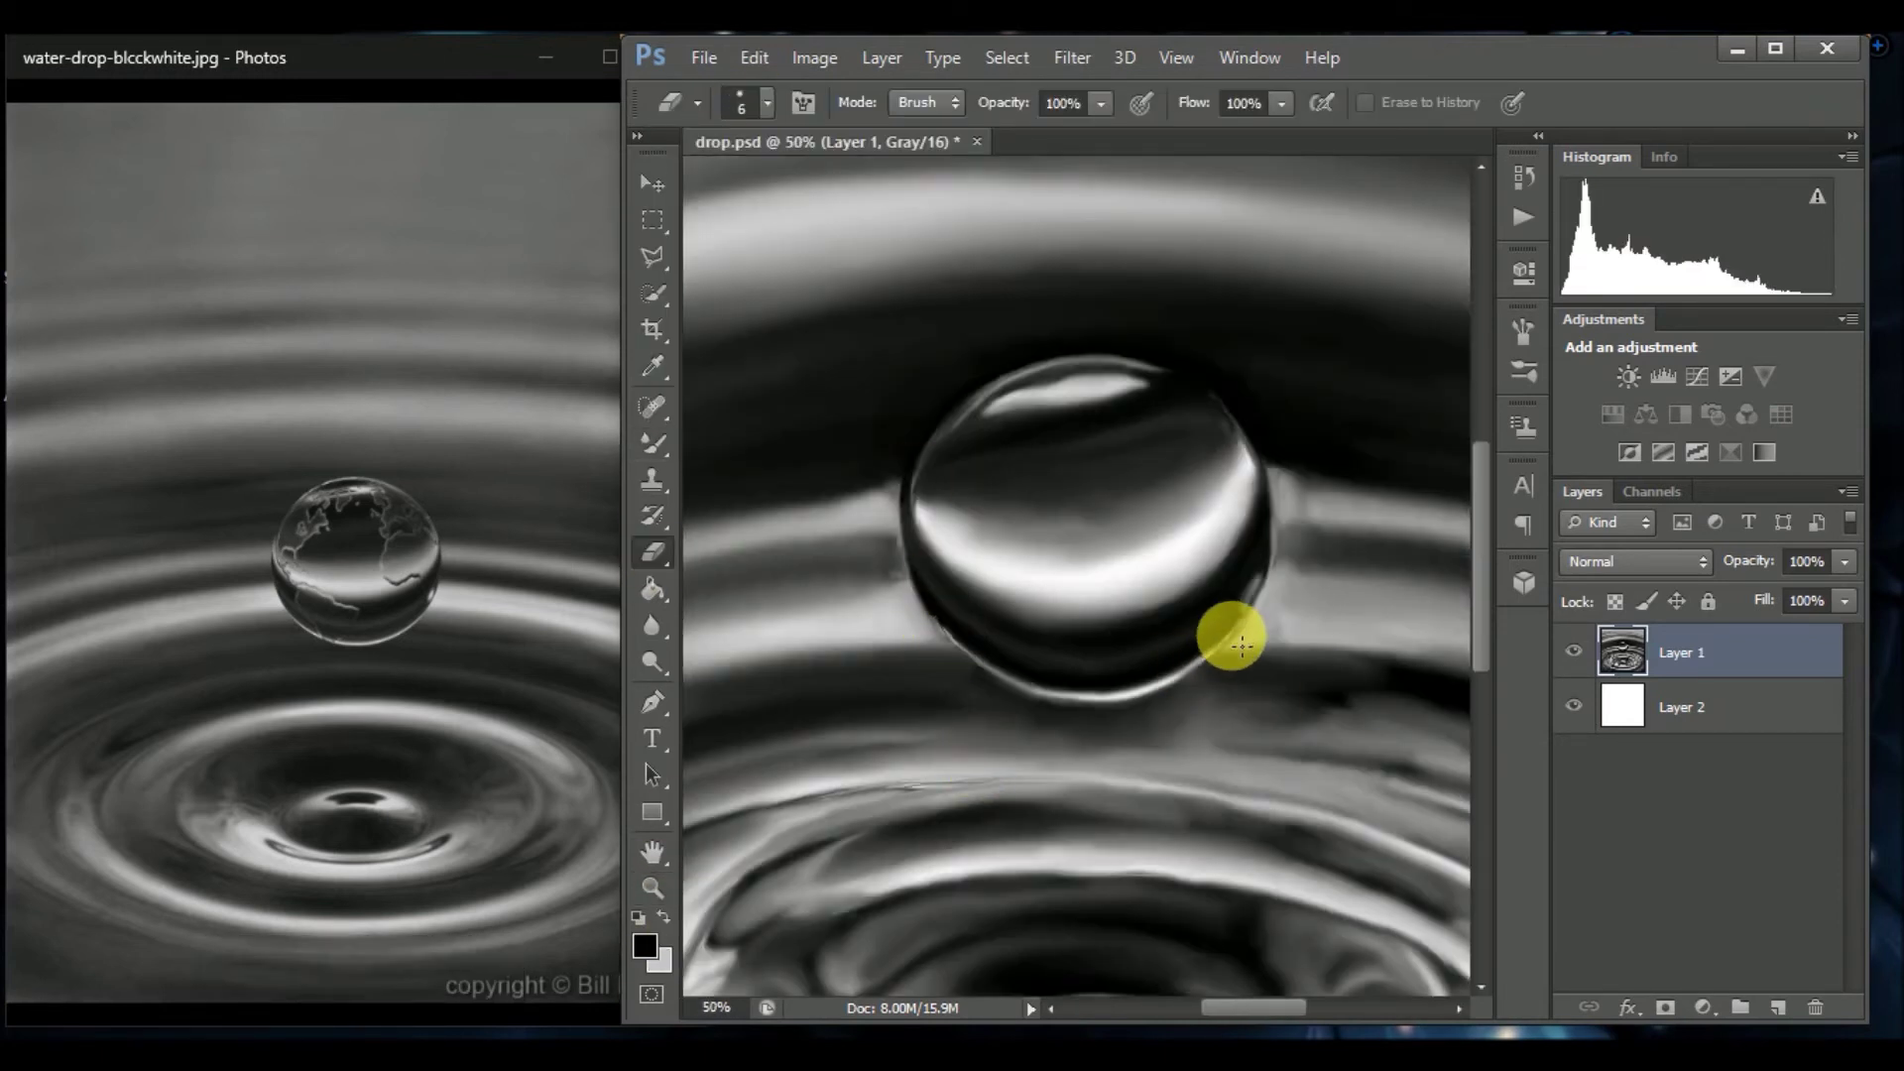
pyautogui.press('z')
pyautogui.click(1051, 387)
pyautogui.press('b')
pyautogui.rightClick(1055, 532)
pyautogui.press('Return')
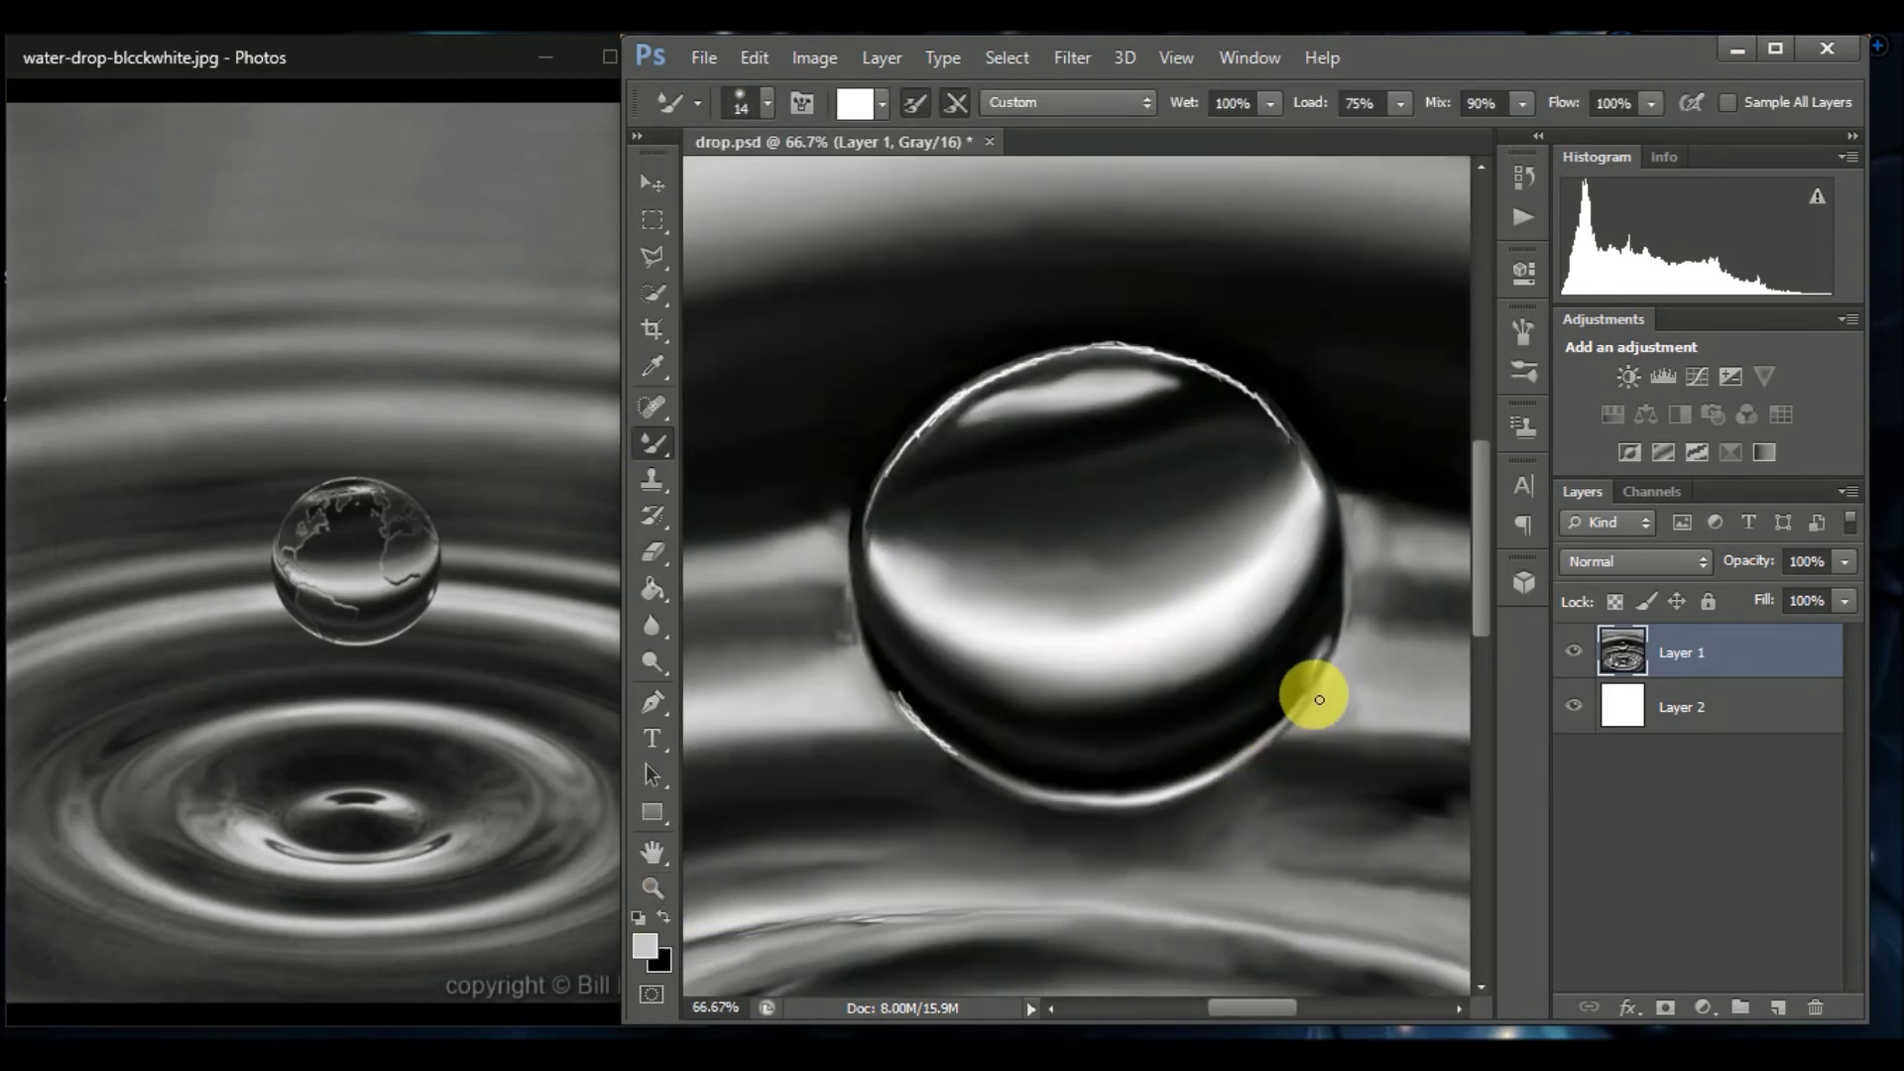
pyautogui.press('x')
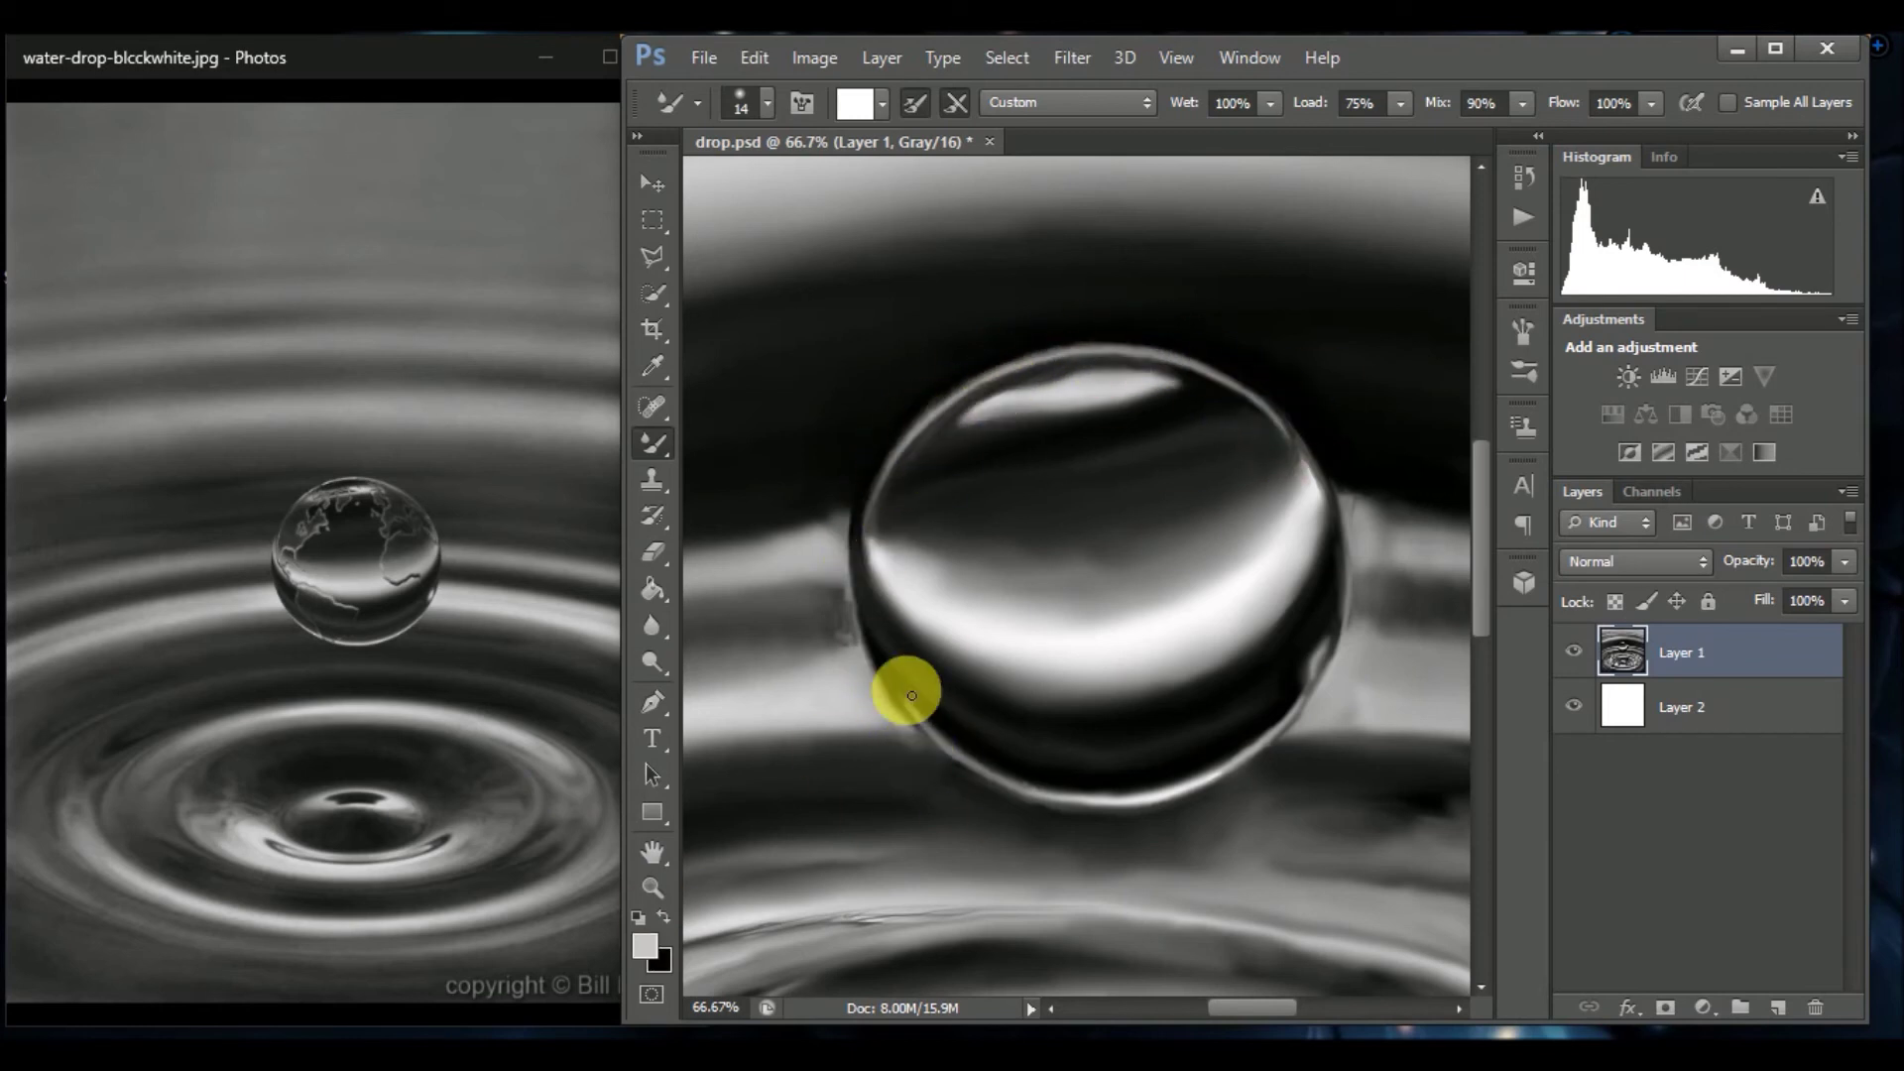
pyautogui.hotkey('ctrl', '-')
pyautogui.hotkey('ctrl', '-')
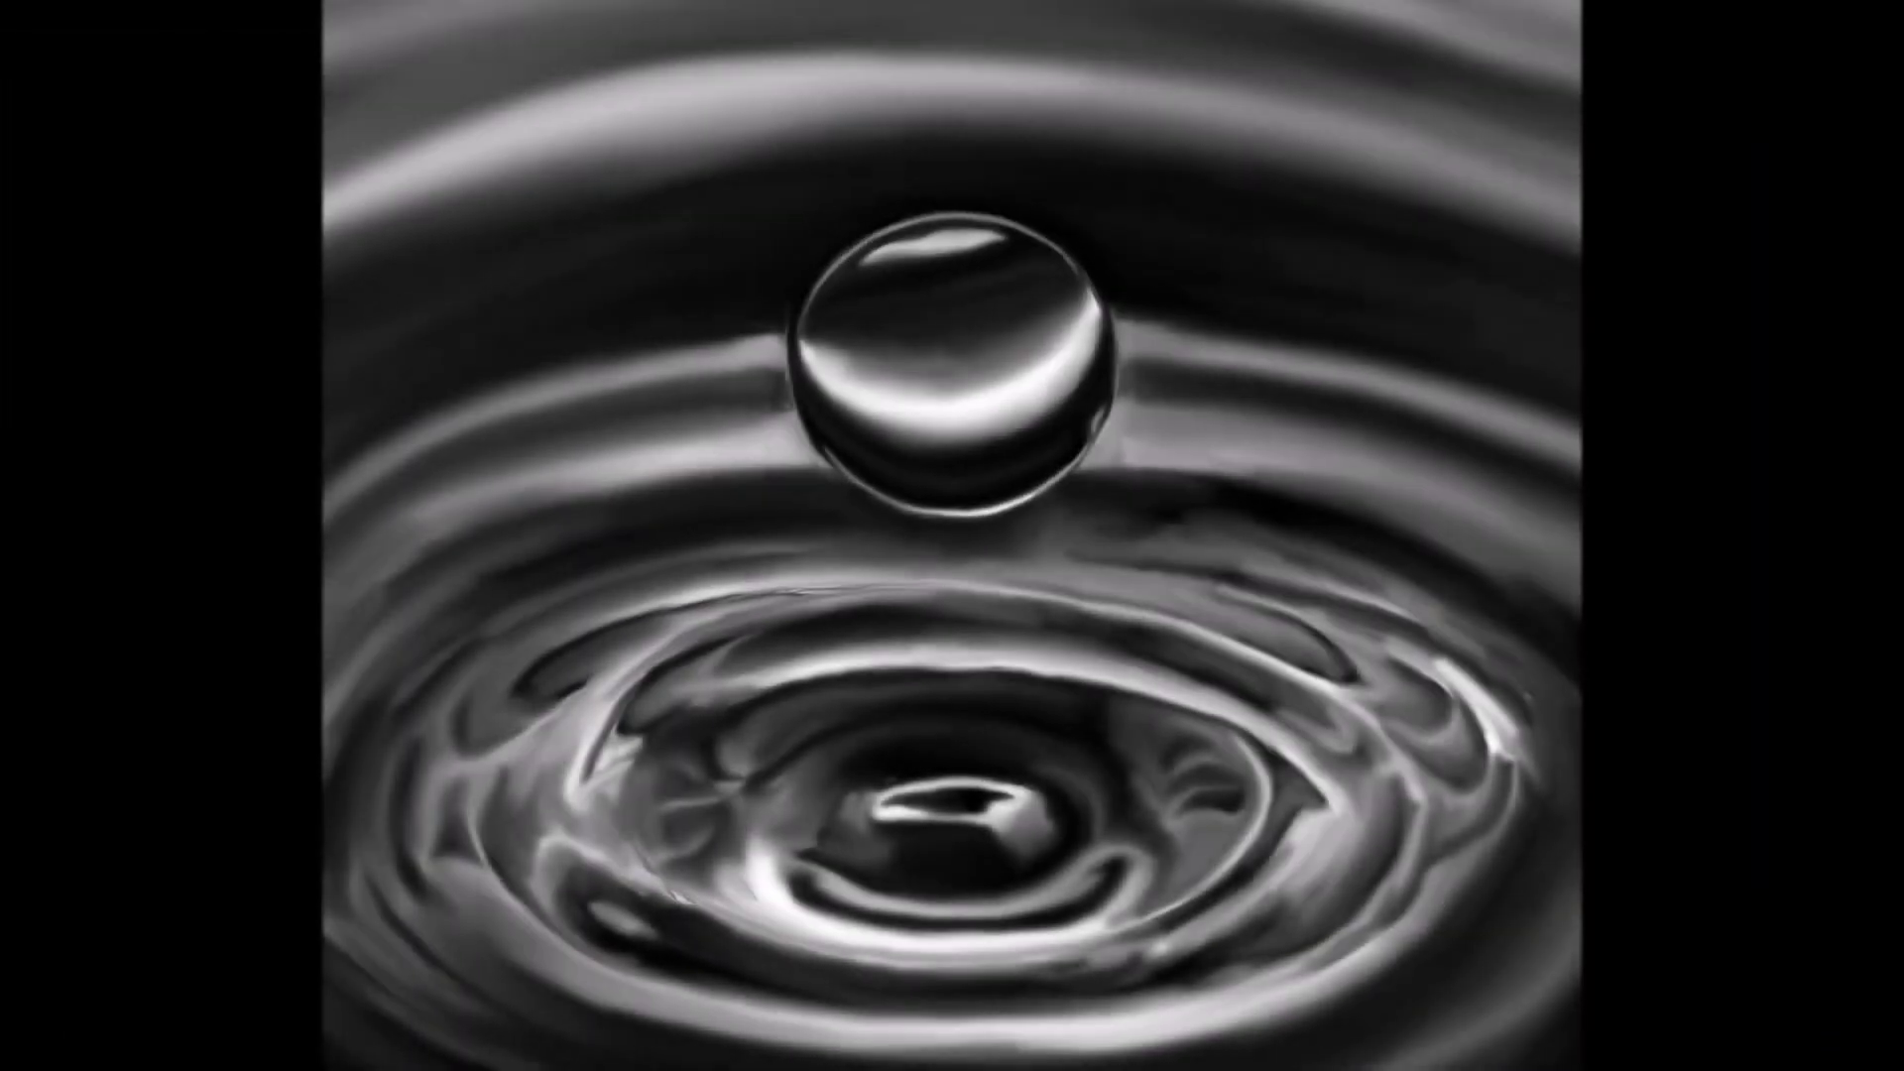